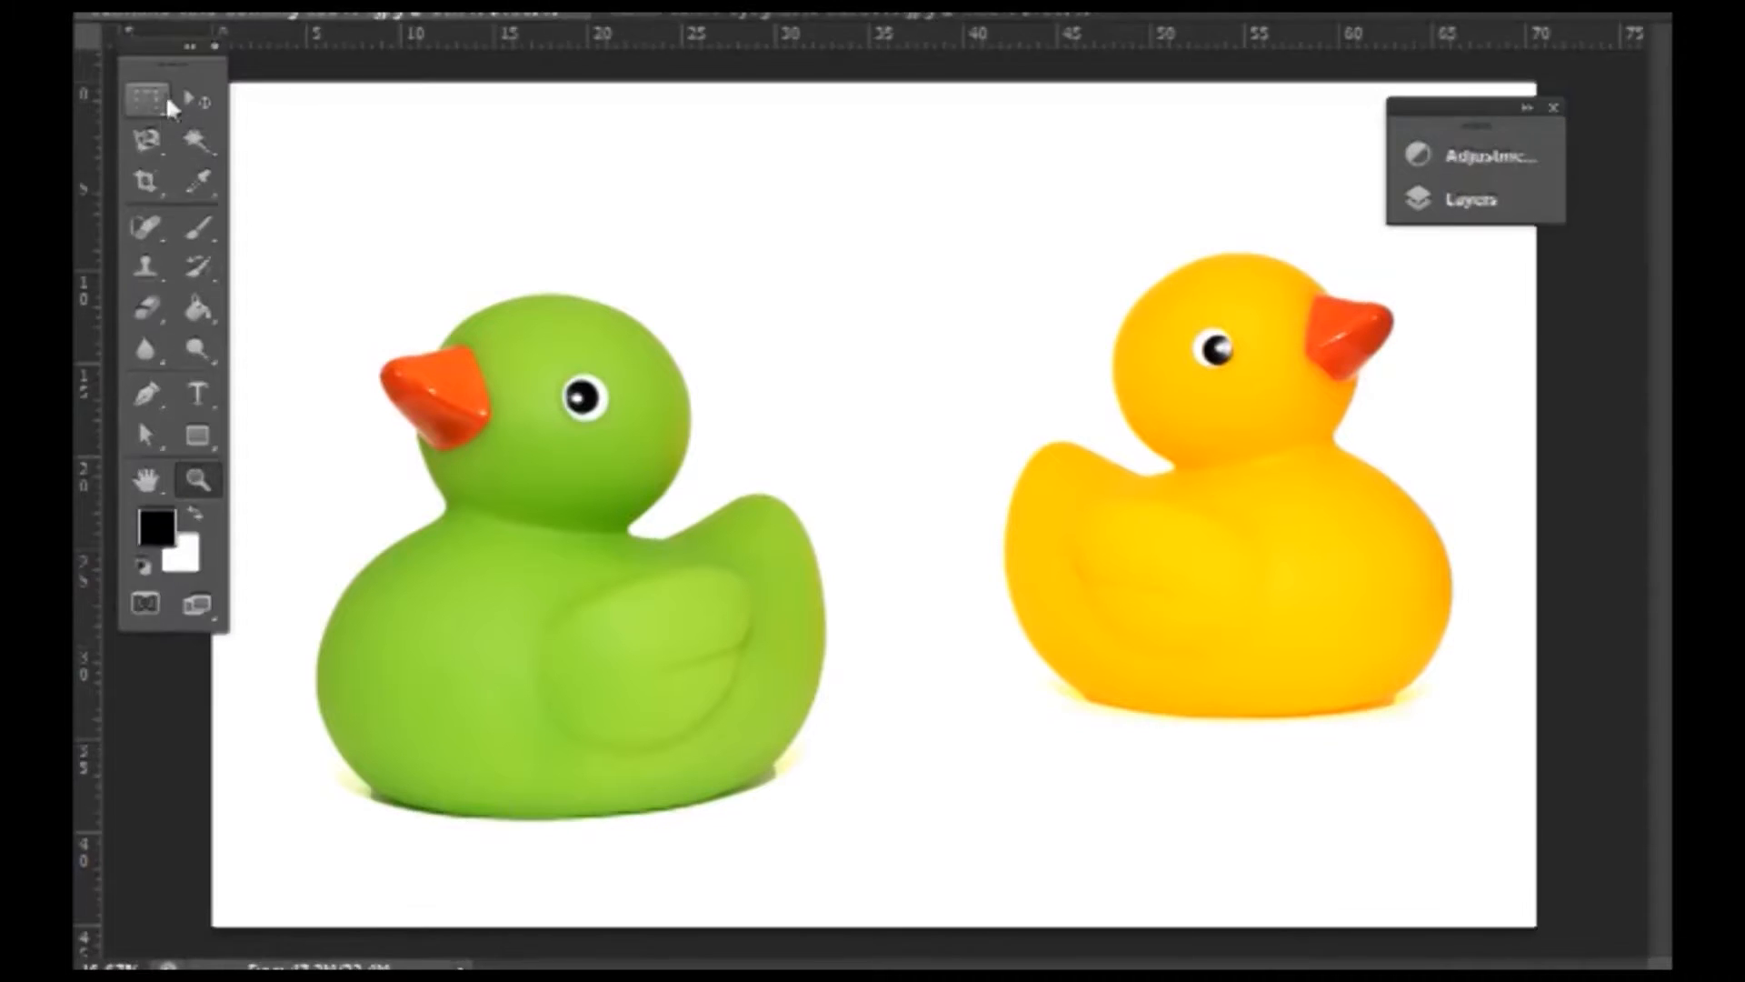
- Tidy the workspace and expand the Layers panel to show the full layer list
left_click_drag(171, 68, 186, 91)
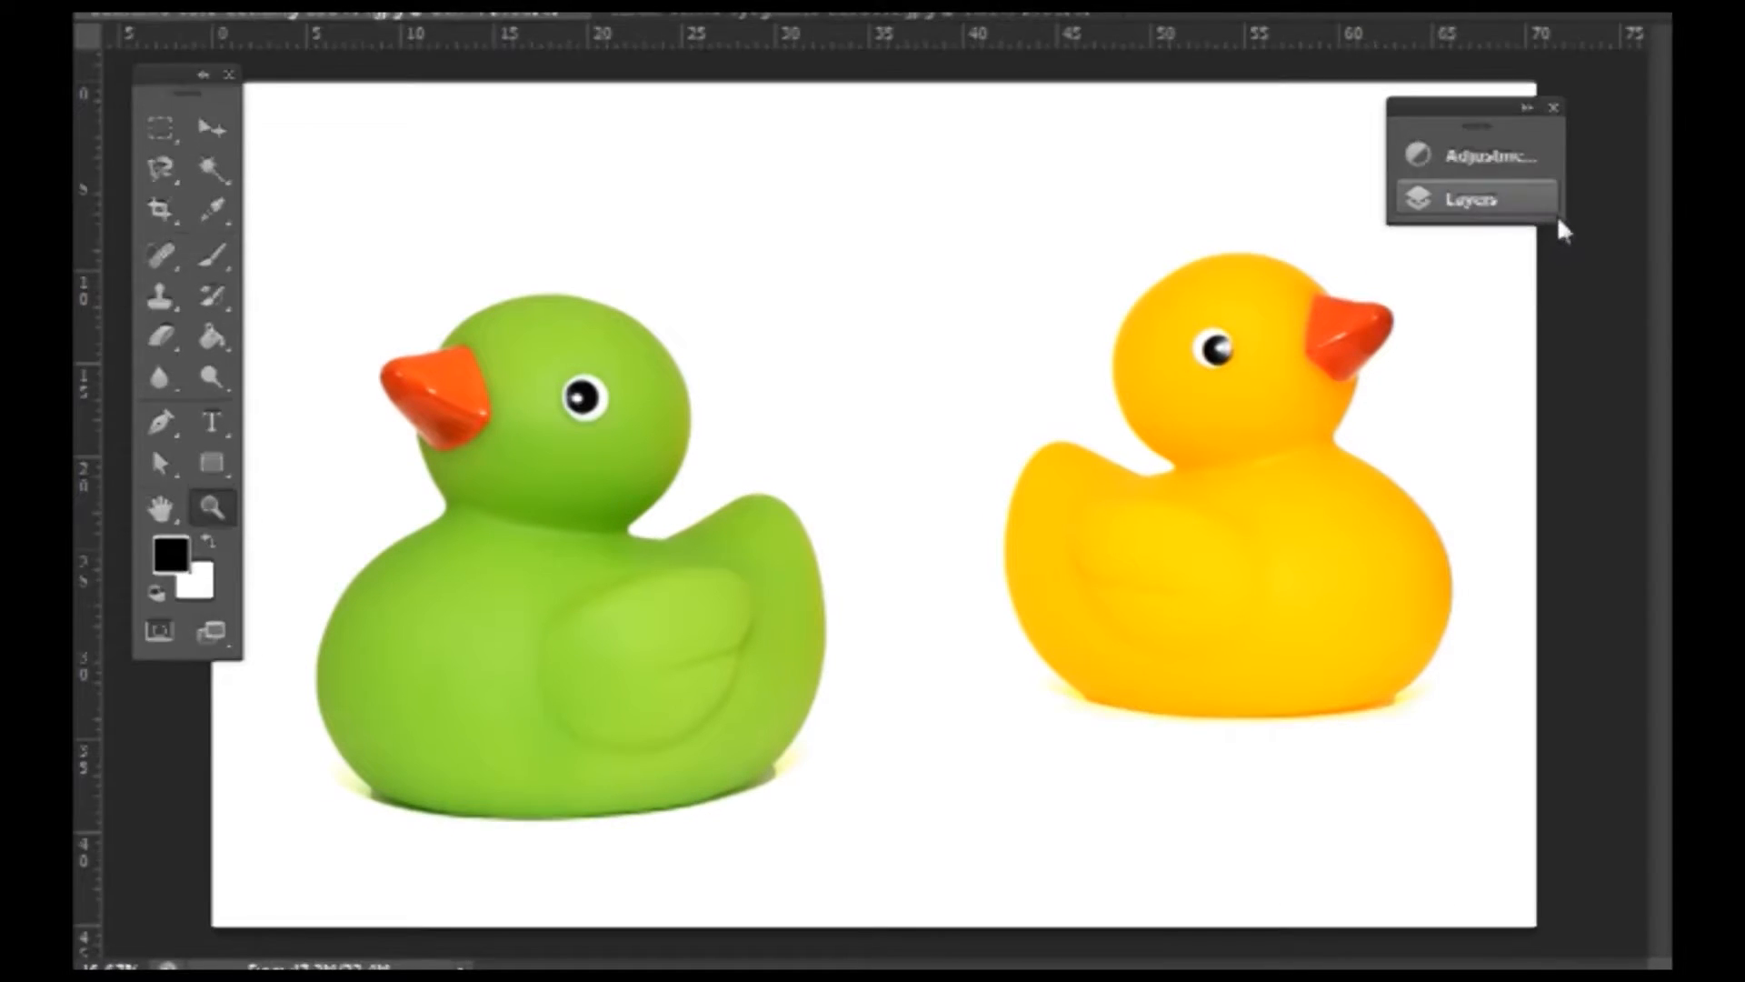
left_click(1527, 109)
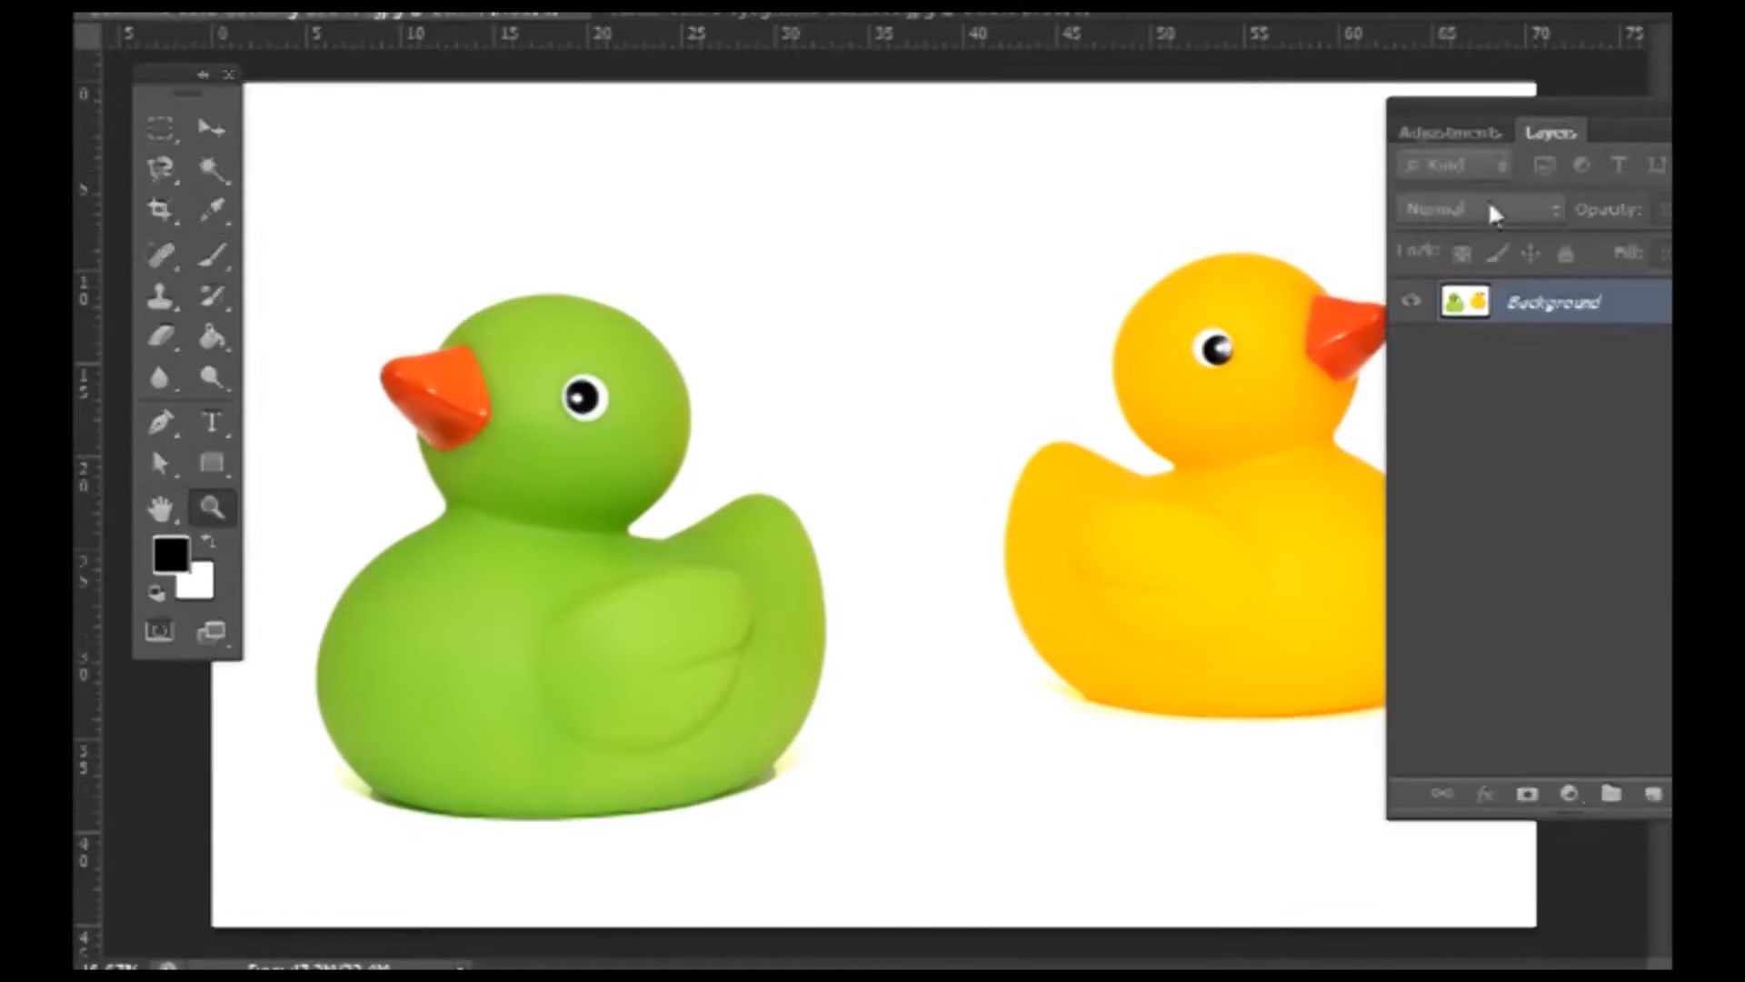
left_click_drag(1556, 302, 1565, 318)
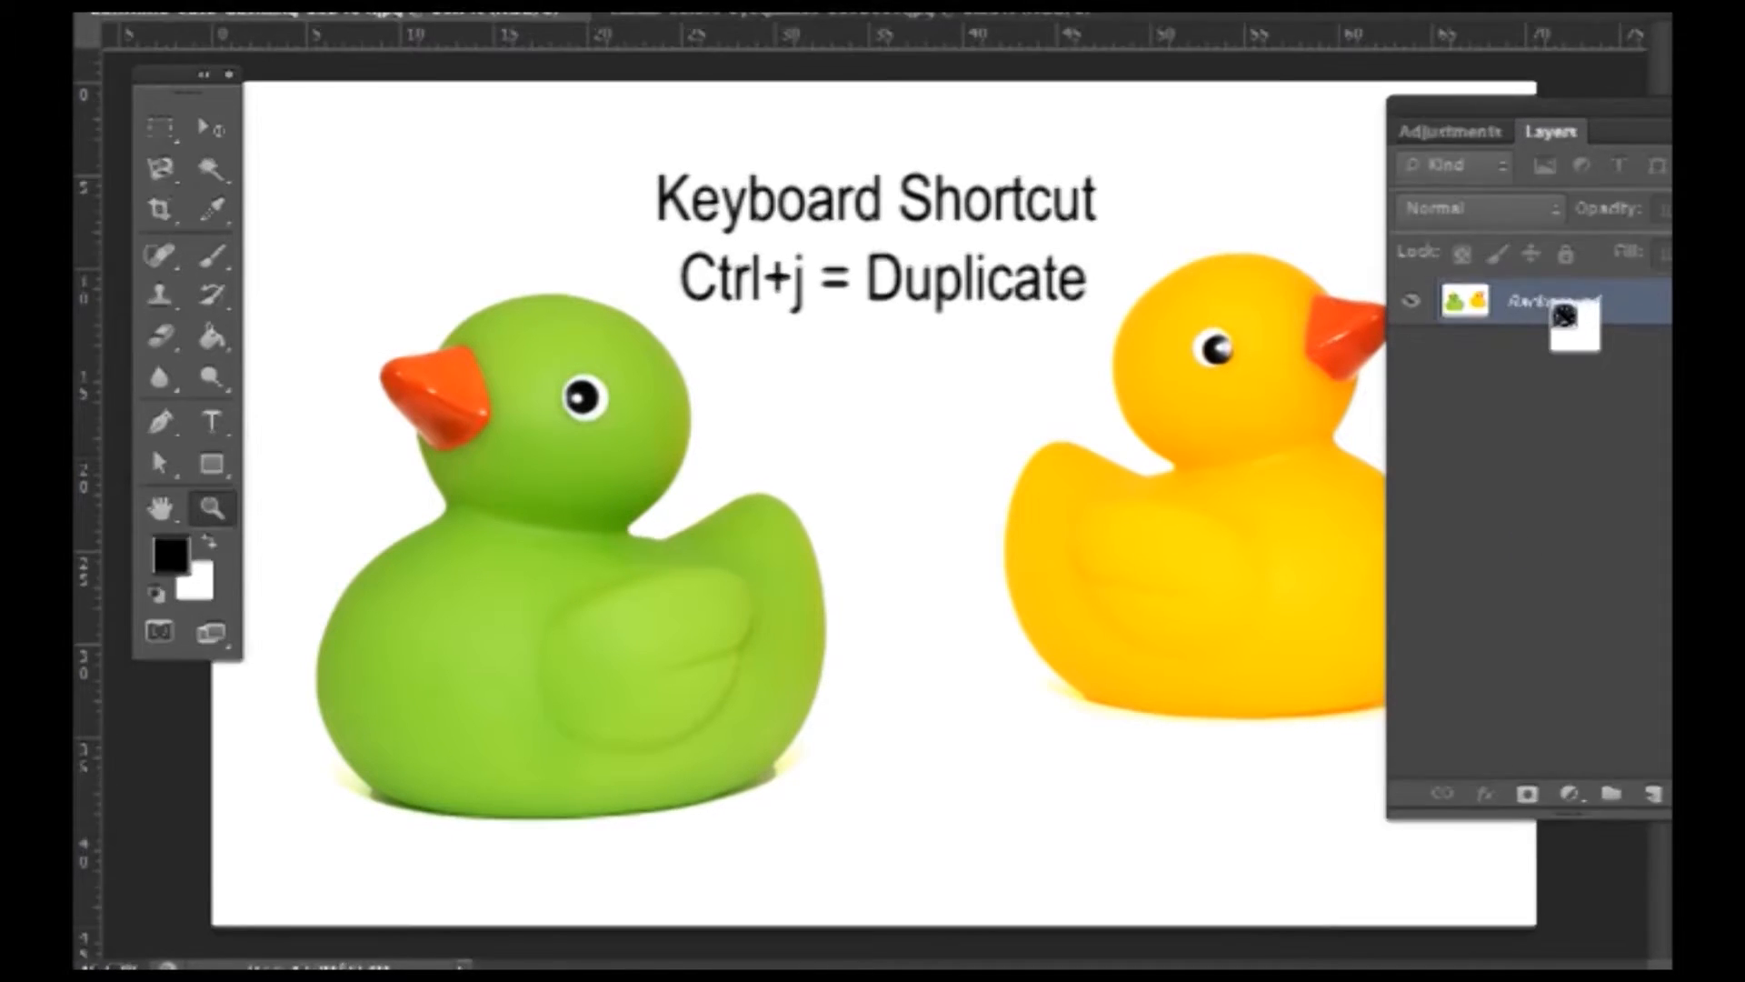
- Duplicate the Background layer as 'Background copy' above the original
key("ctrl+j")
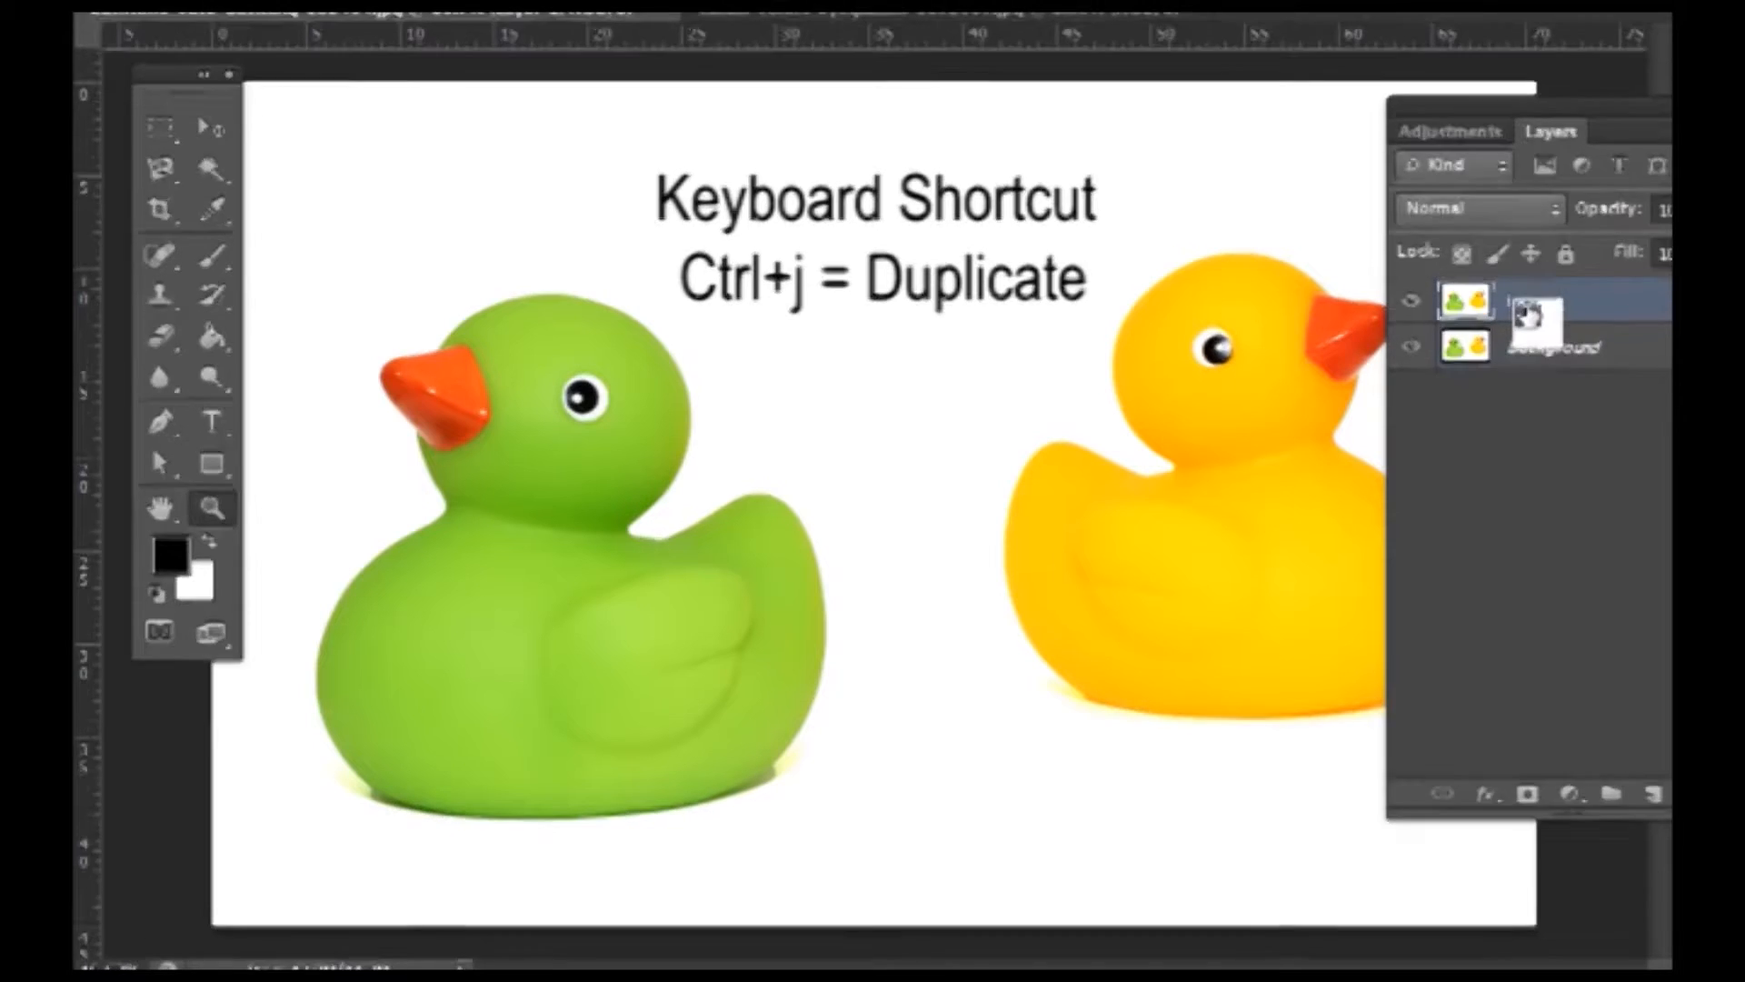
key("ctrl+z")
right_click(1542, 313)
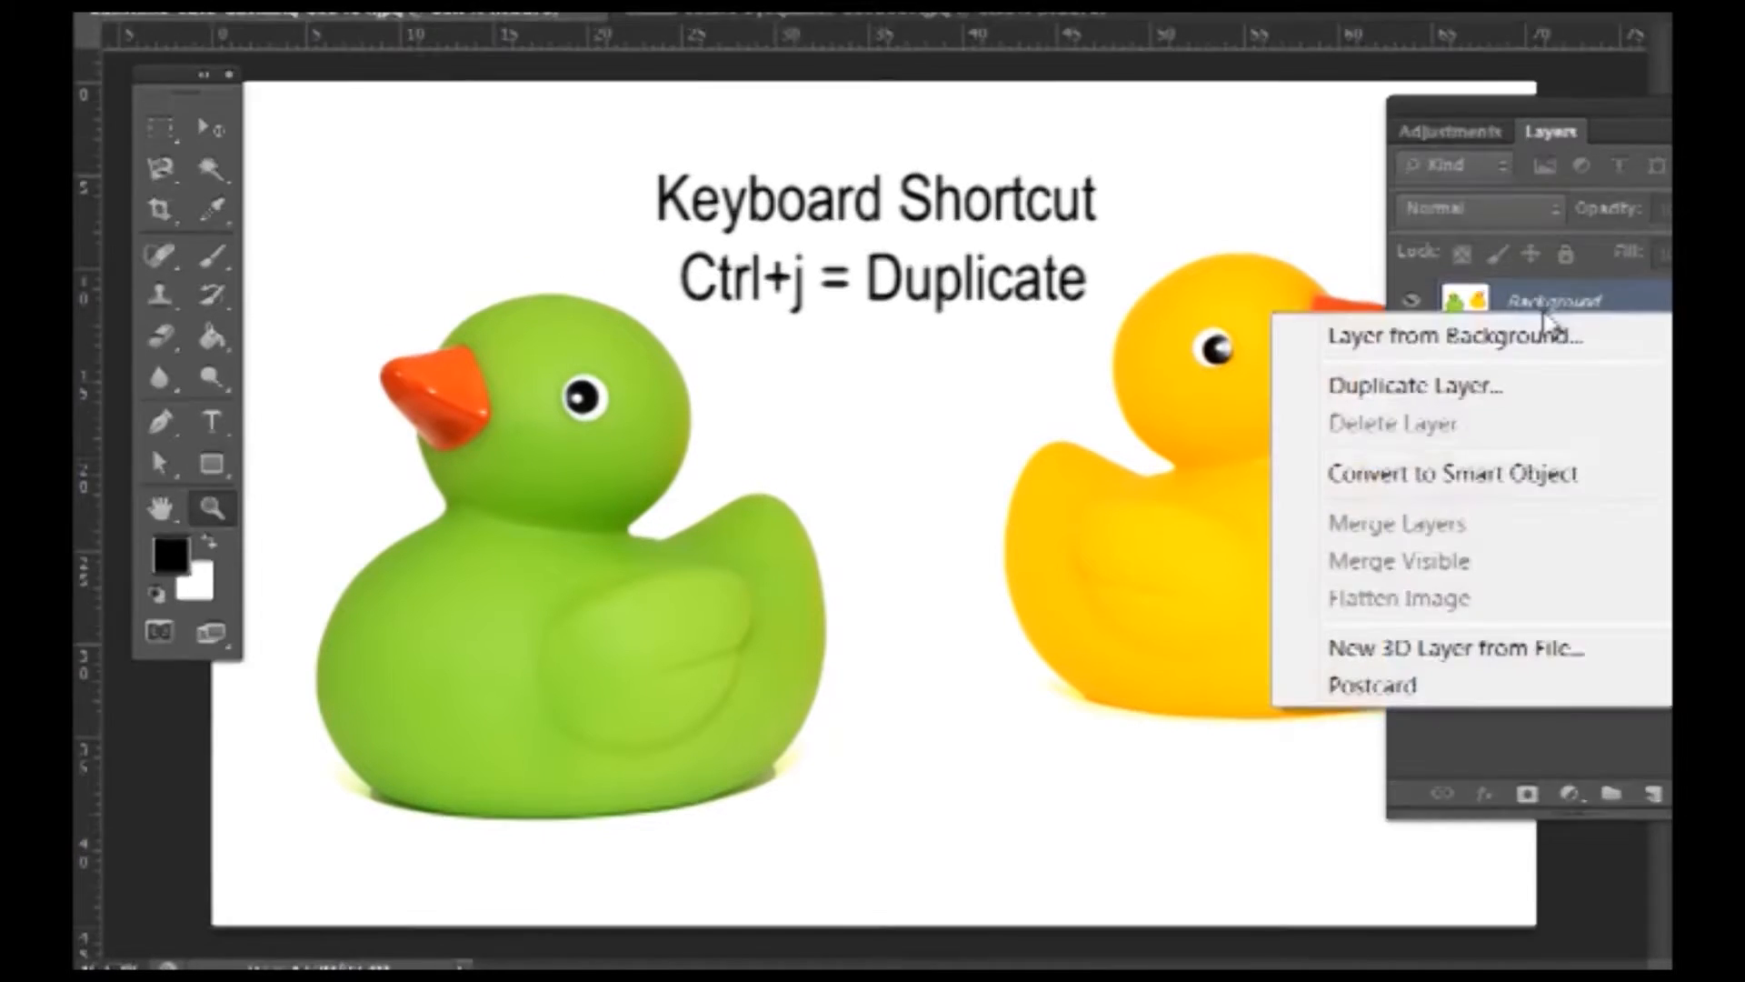
left_click(1491, 391)
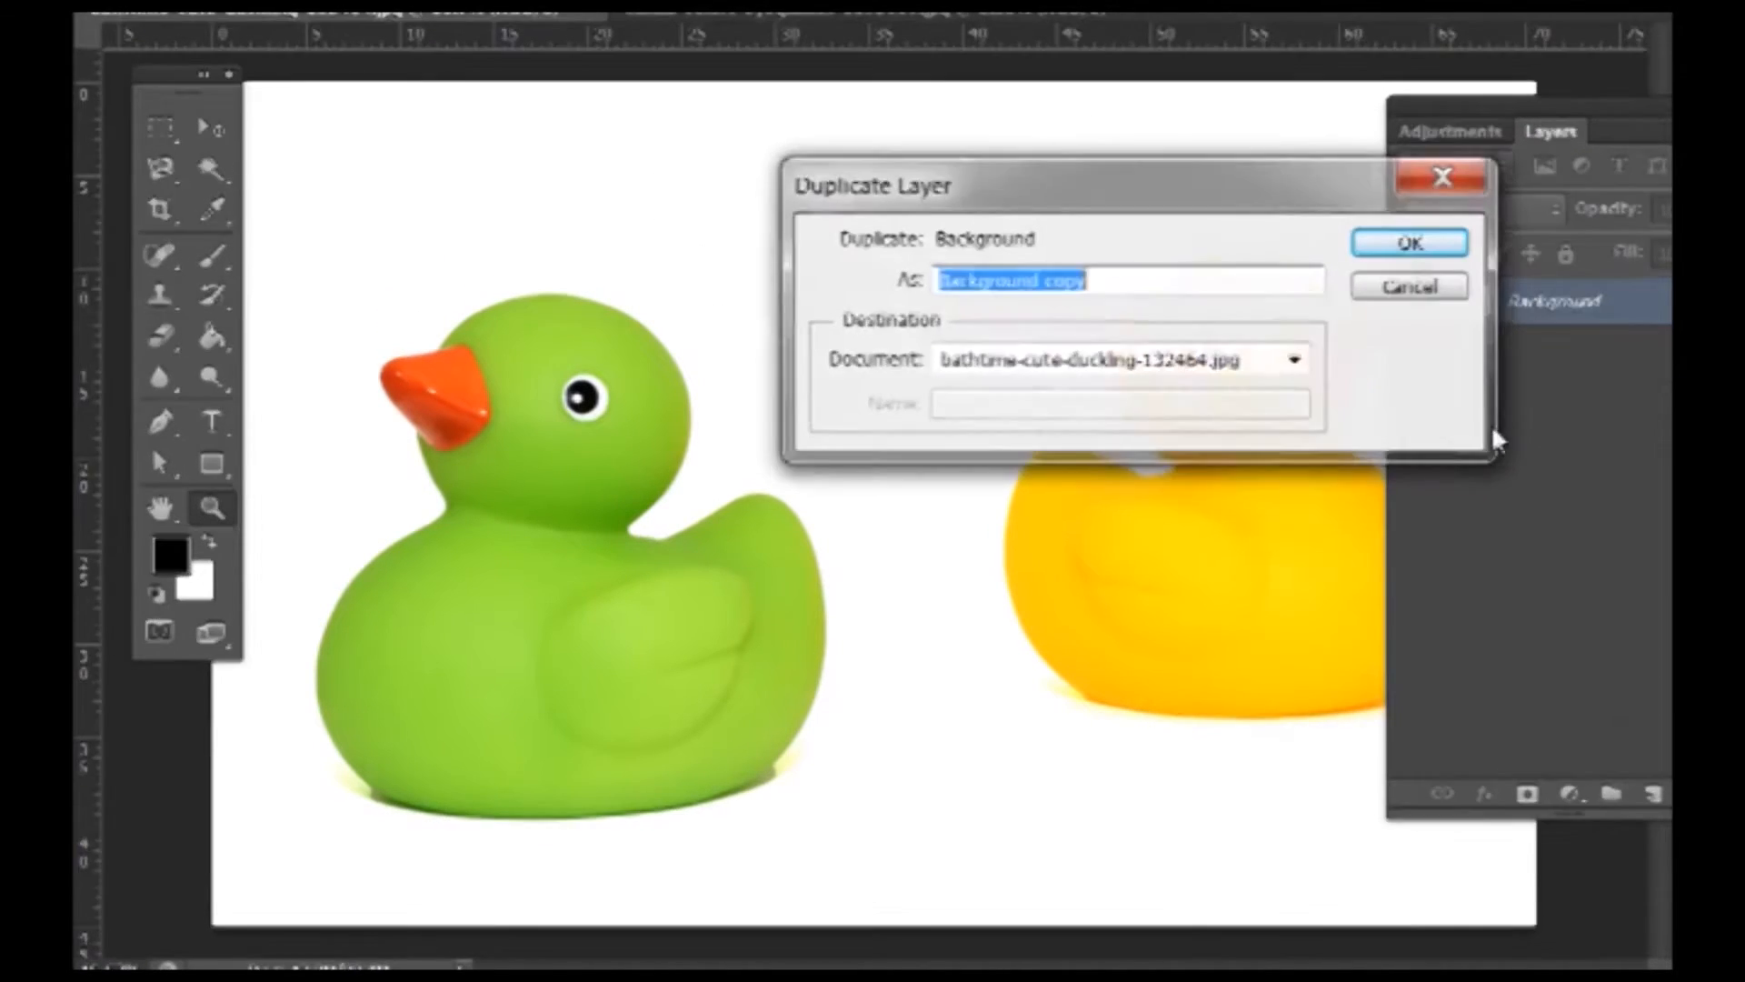
left_click(1410, 243)
left_click_drag(1465, 301, 1425, 356)
- Hide the original Background layer and switch to the Quick Selection Tool
left_click(1411, 347)
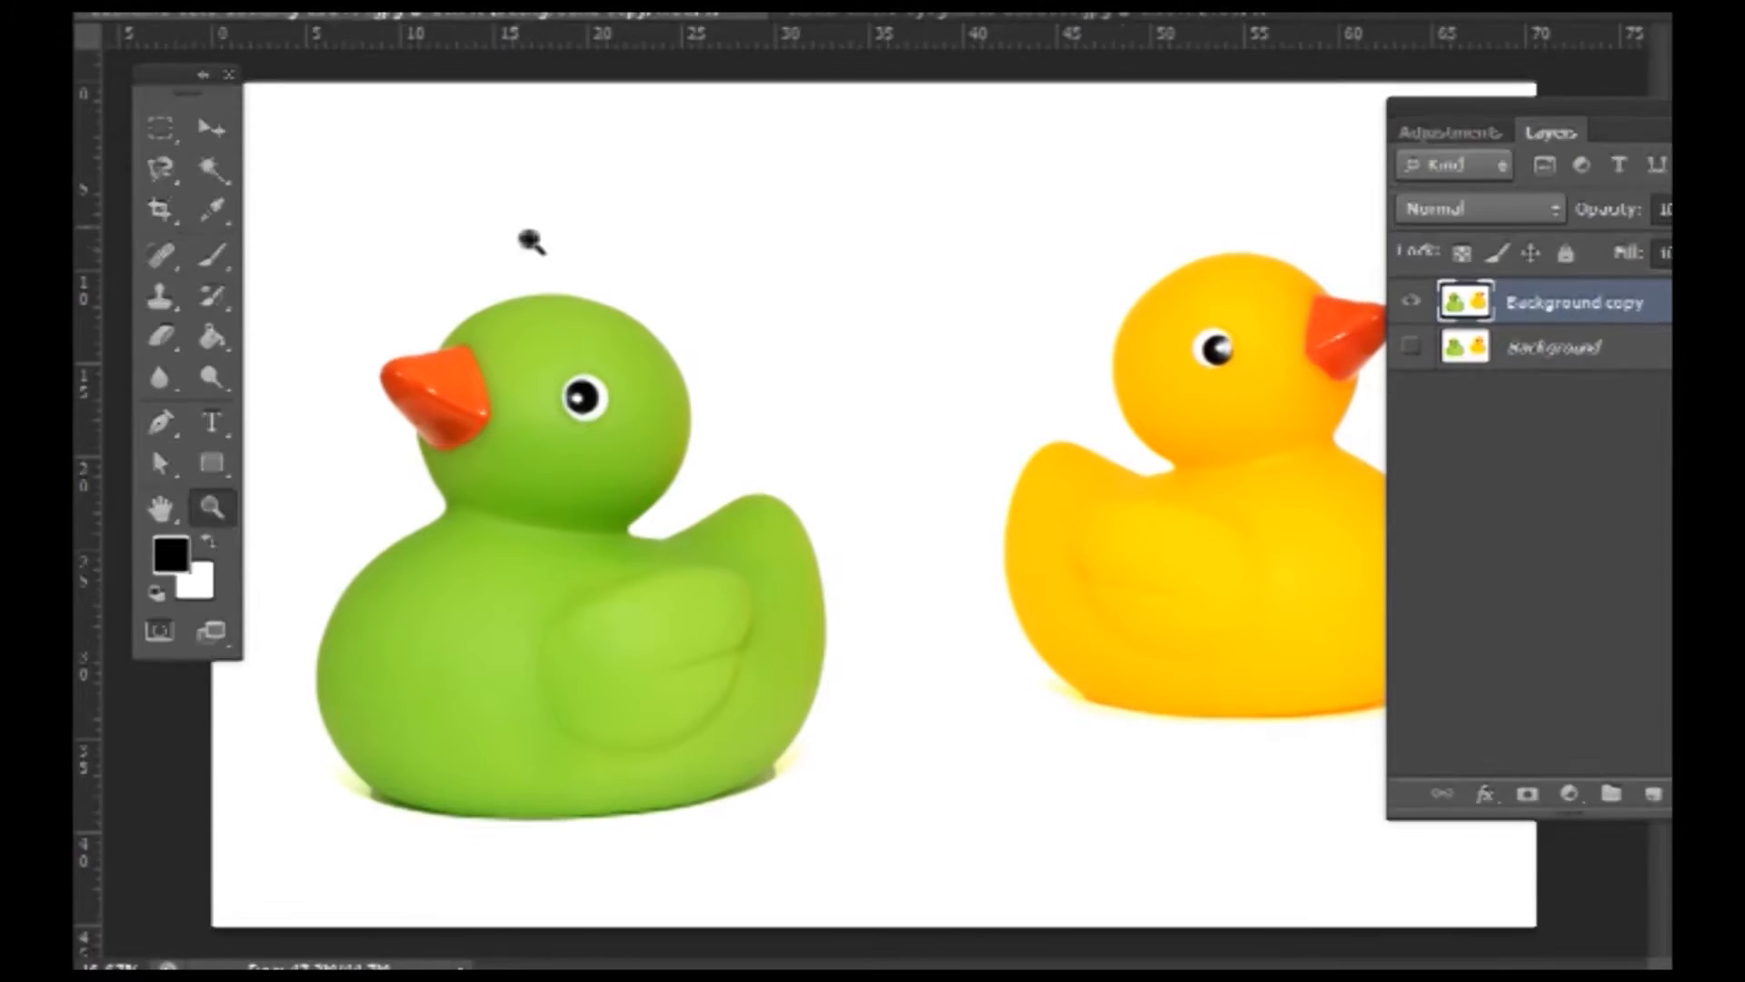
left_click(223, 185)
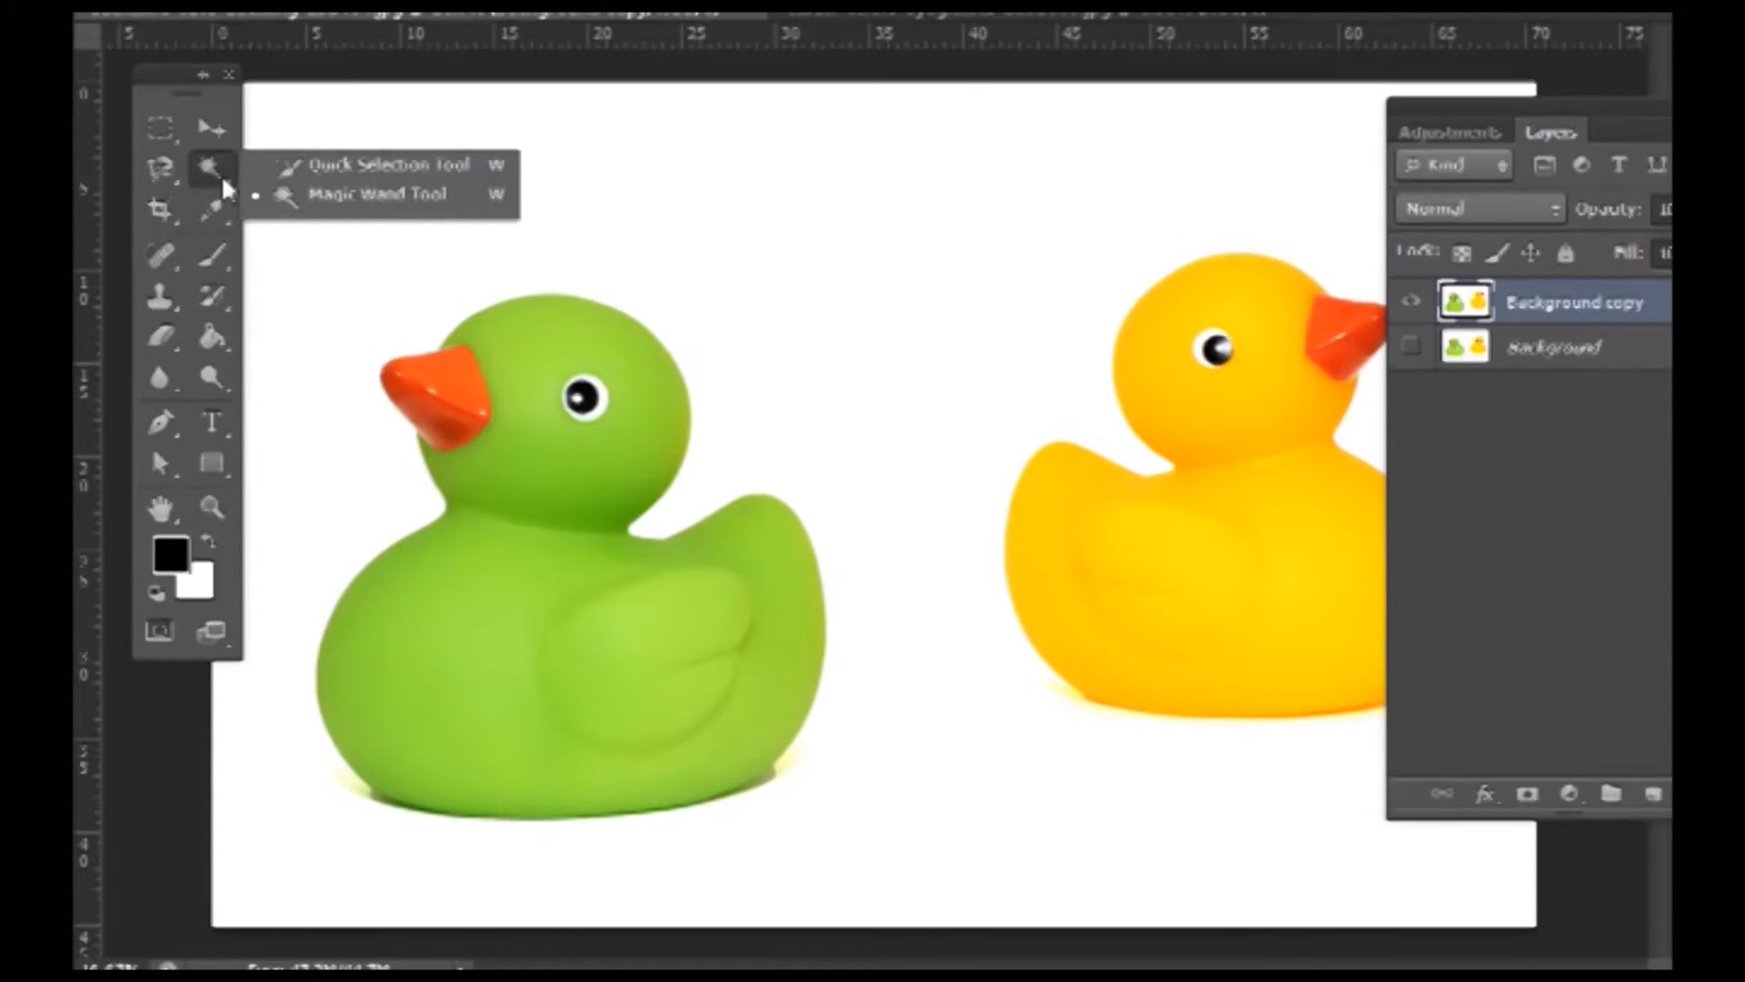
left_click(339, 172)
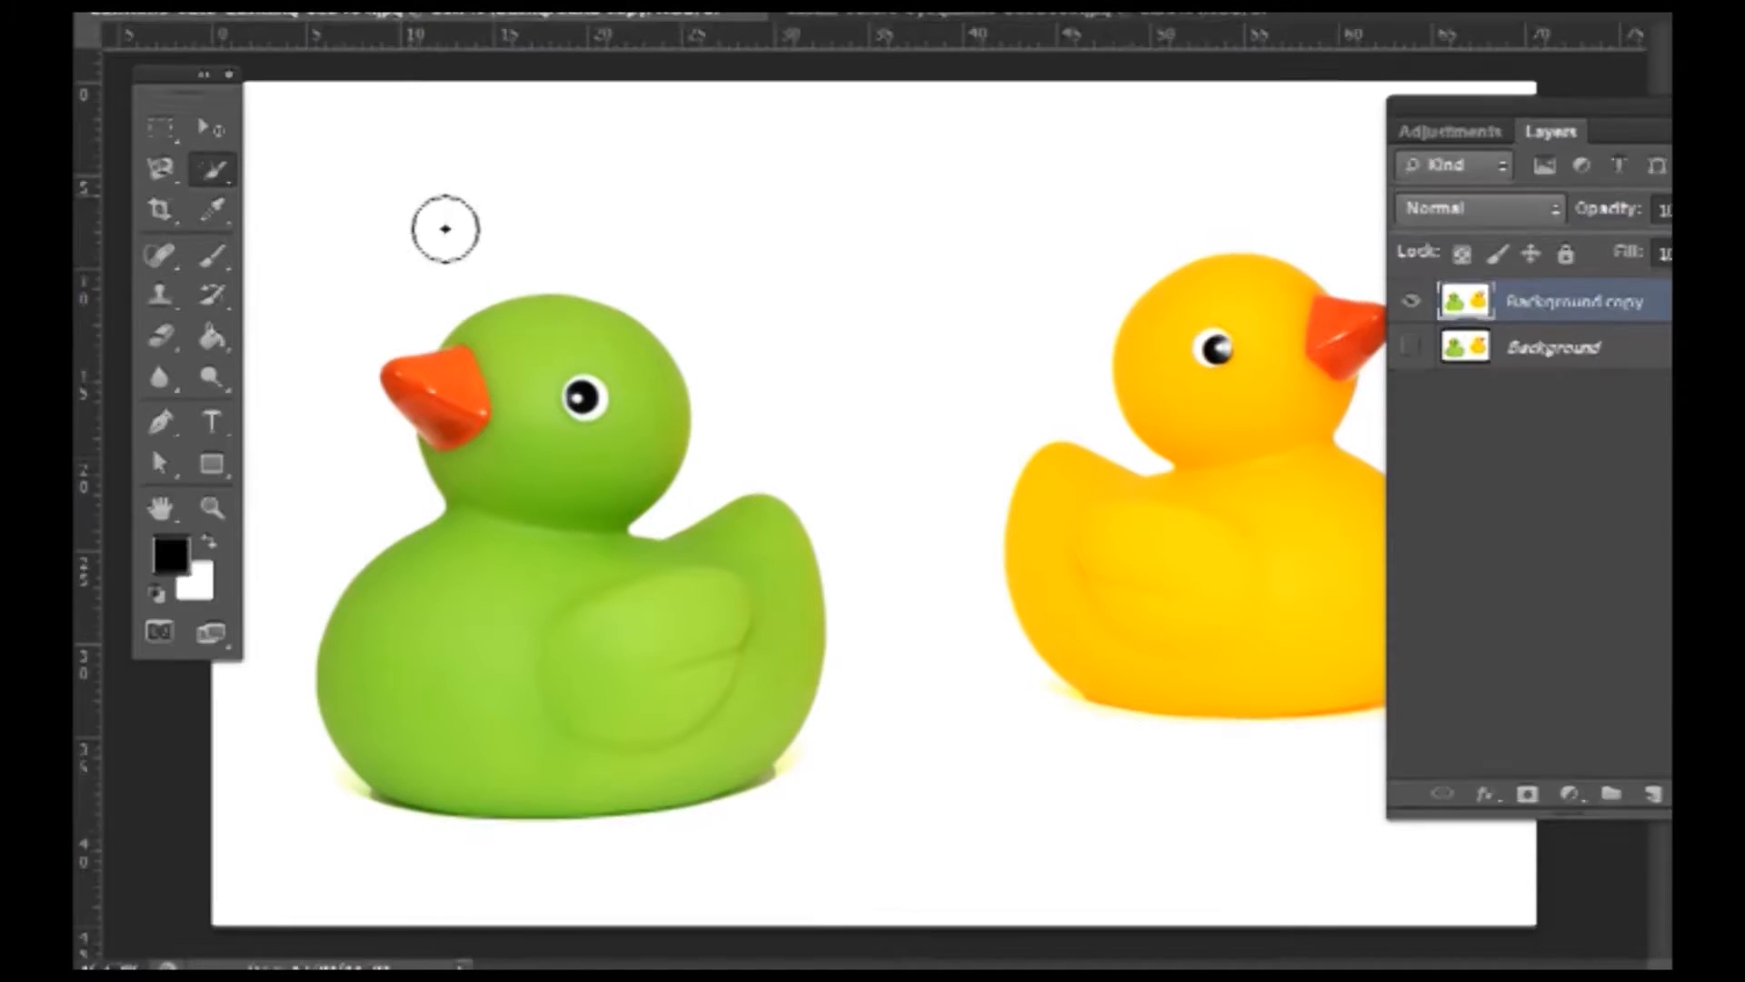
- Paint a quick selection over the white background and around both ducks, resizing the brush
left_click(407, 193)
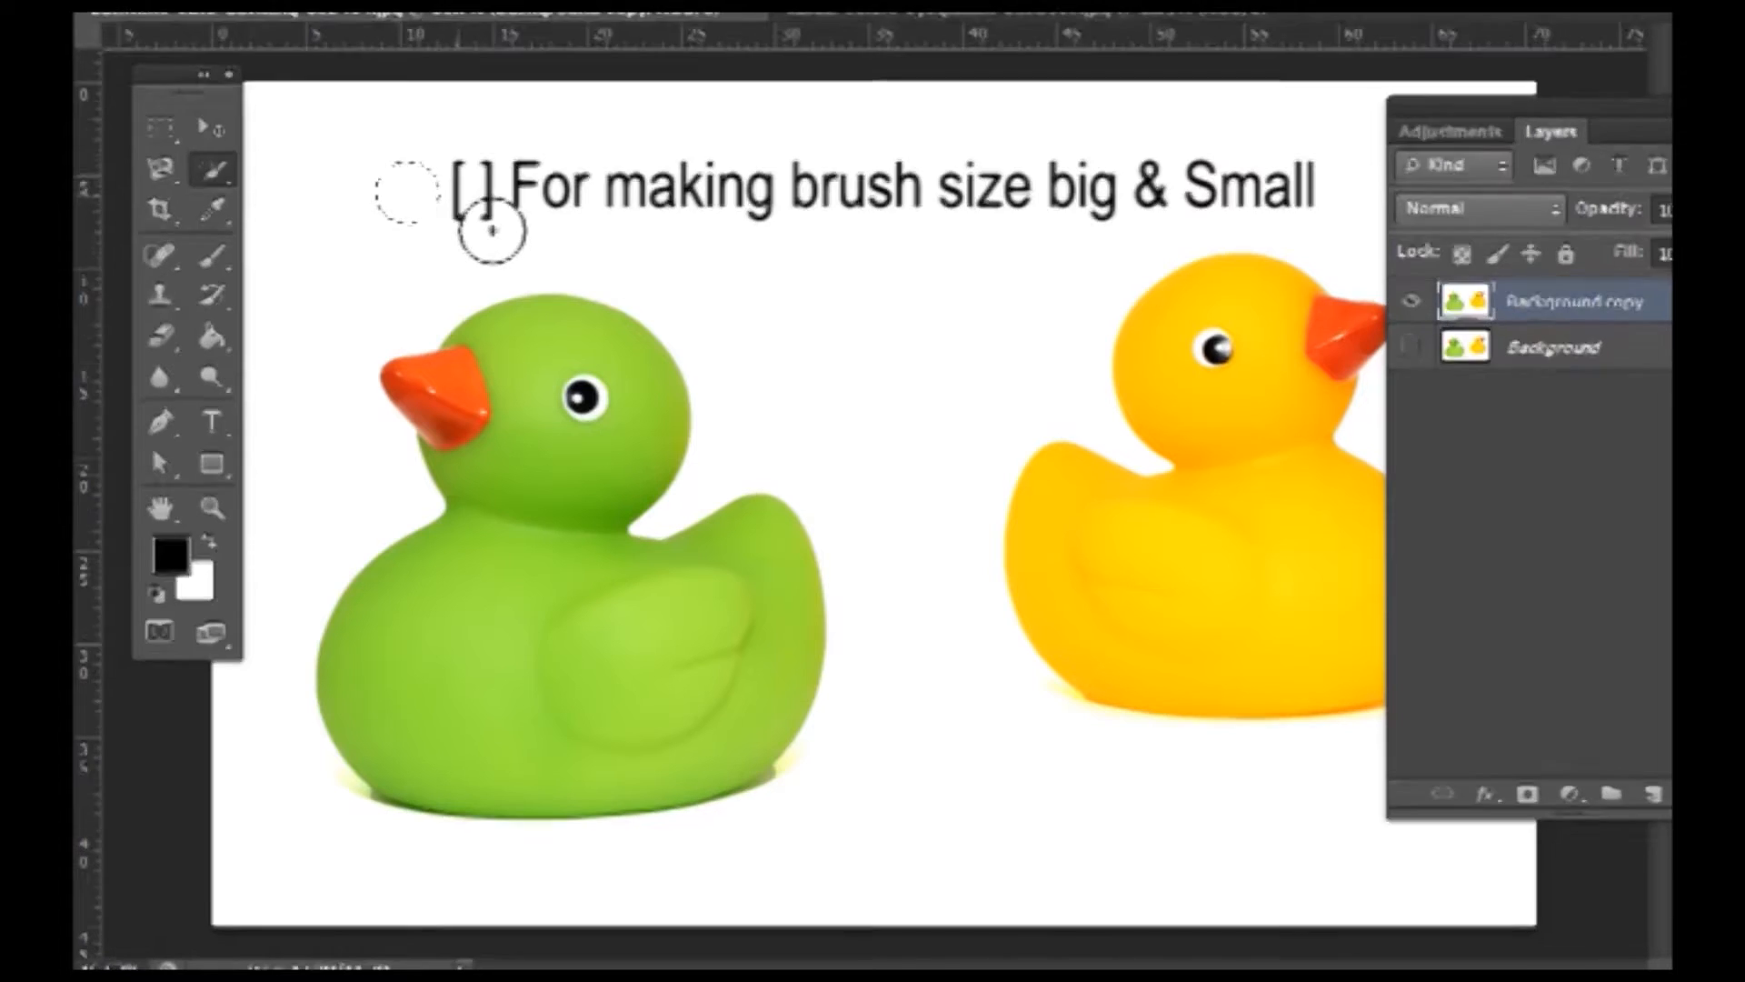
key("bracketright")
key("bracketright")
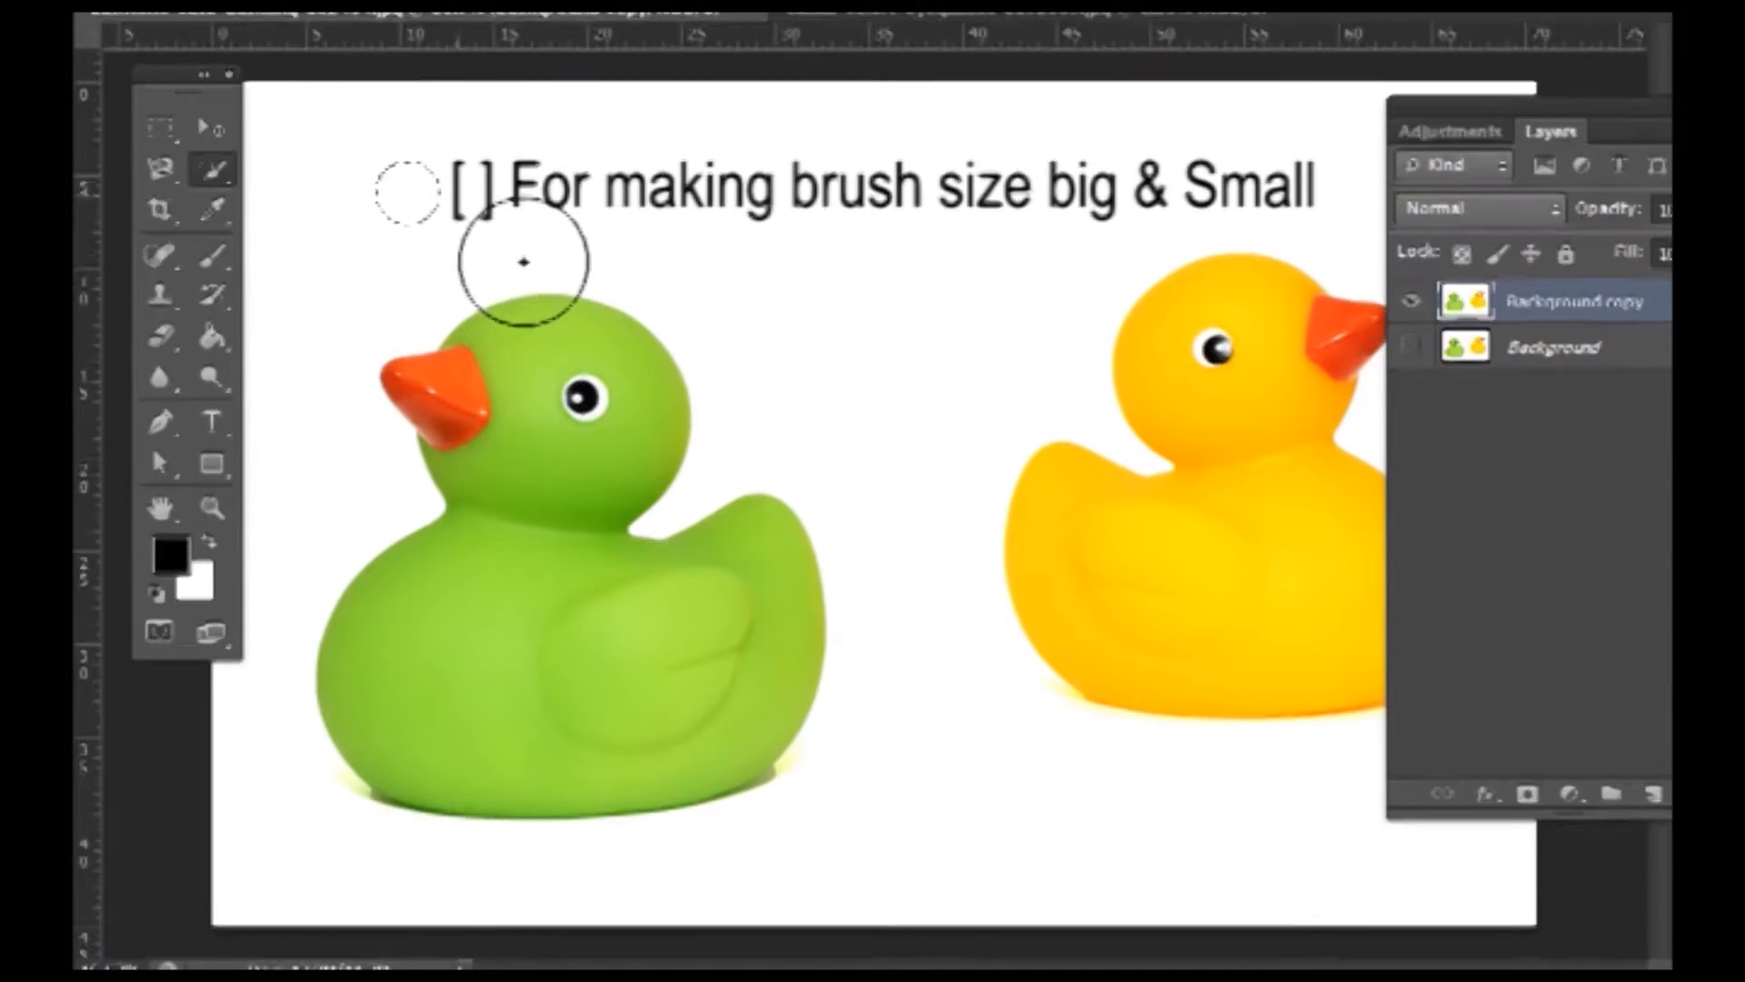
key("bracketleft")
key("bracketleft")
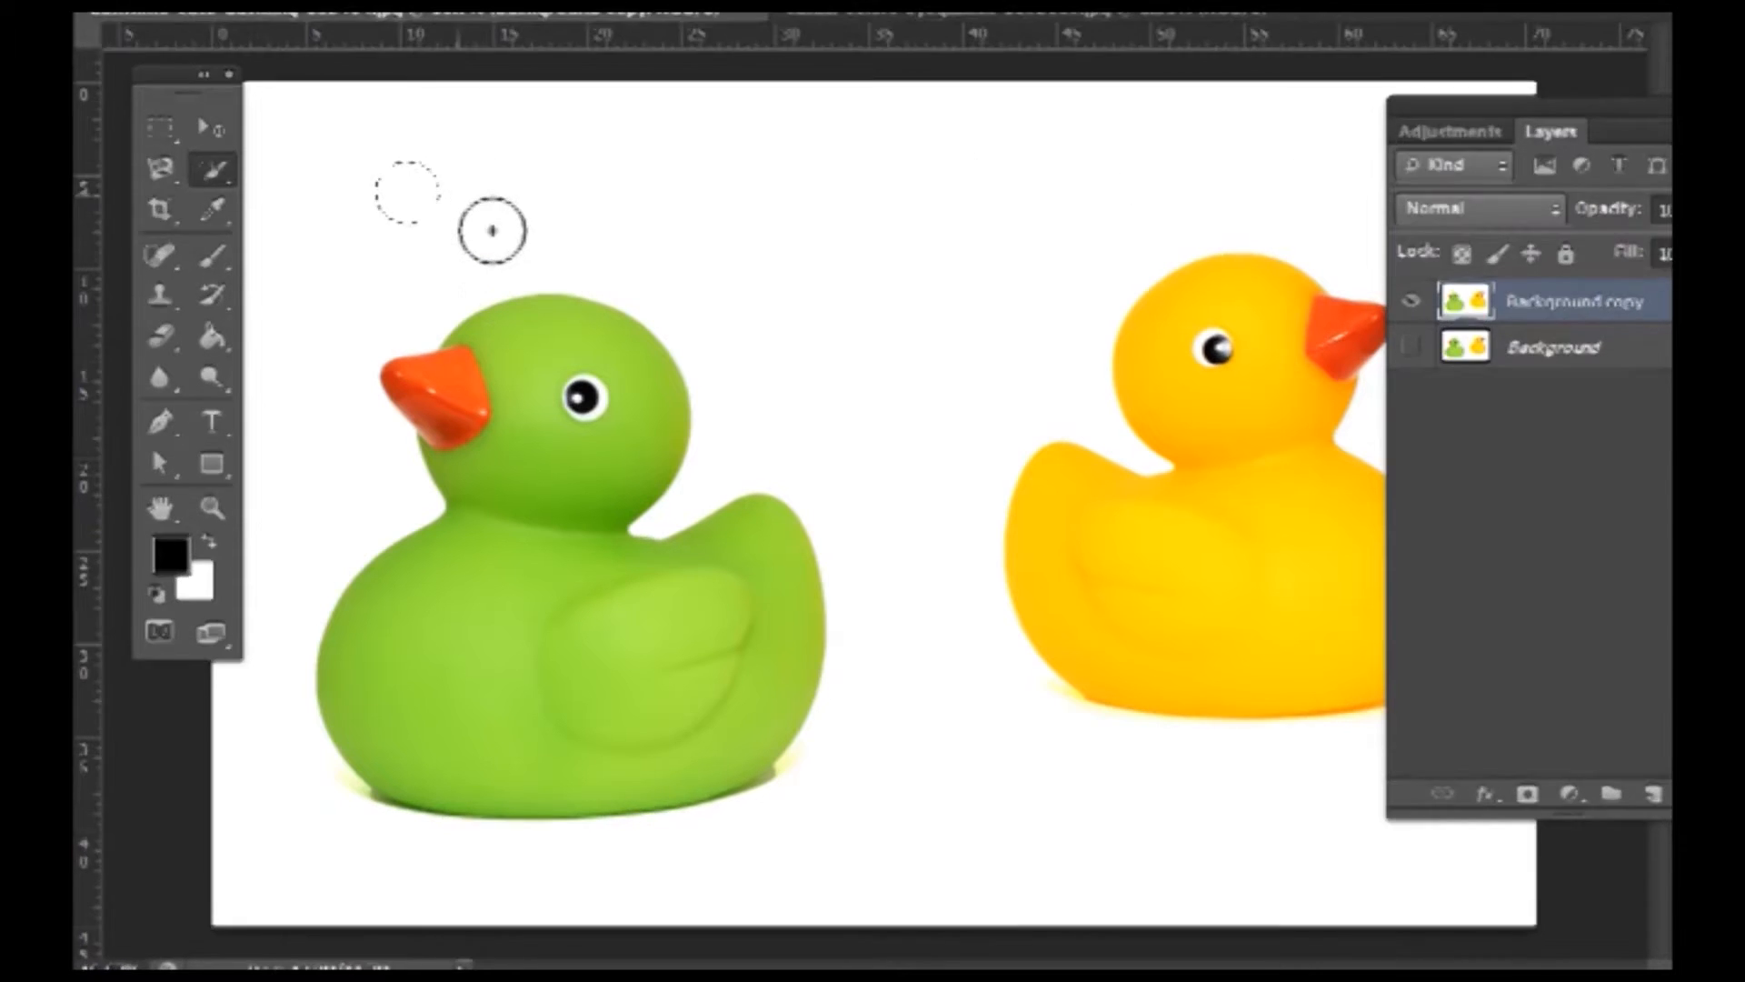
key("bracketright")
key("bracketright")
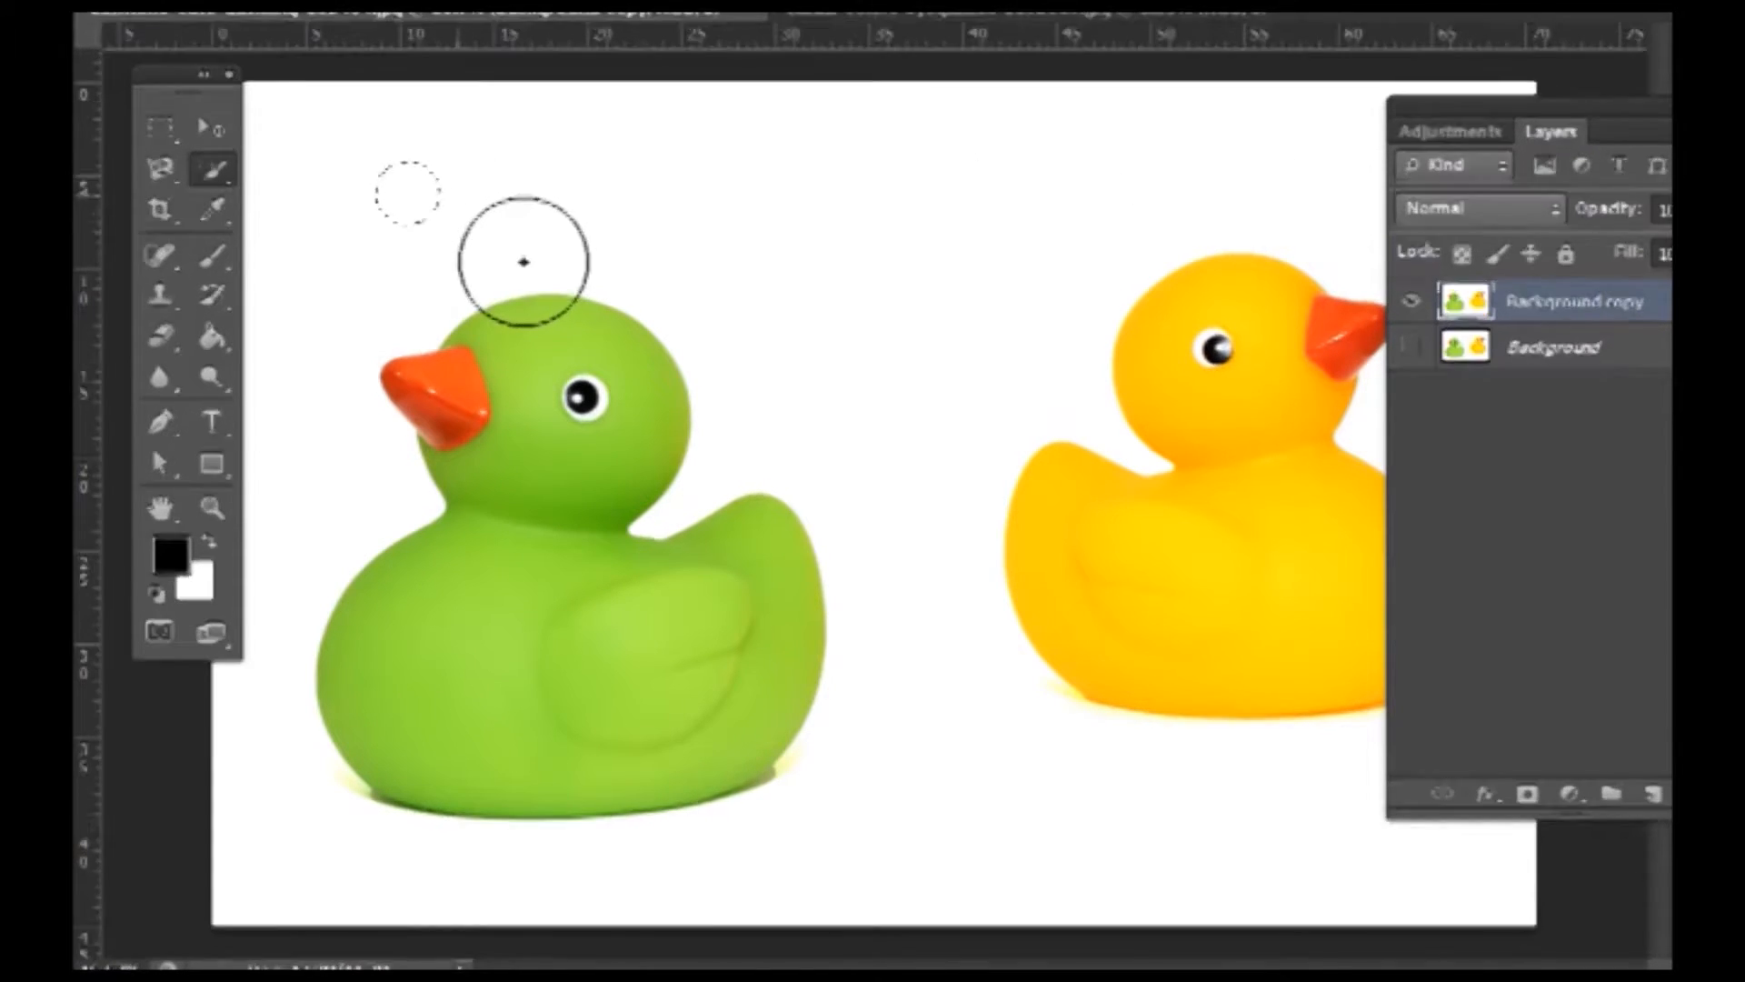
mouse_move(428, 243)
left_mouse_down()
mouse_move(350, 343)
mouse_move(513, 232)
left_mouse_up()
mouse_move(924, 288)
left_mouse_down()
mouse_move(899, 303)
mouse_move(911, 335)
left_mouse_up()
mouse_move(969, 809)
left_mouse_down()
mouse_move(997, 853)
mouse_move(716, 934)
mouse_move(421, 953)
mouse_move(390, 935)
left_mouse_up()
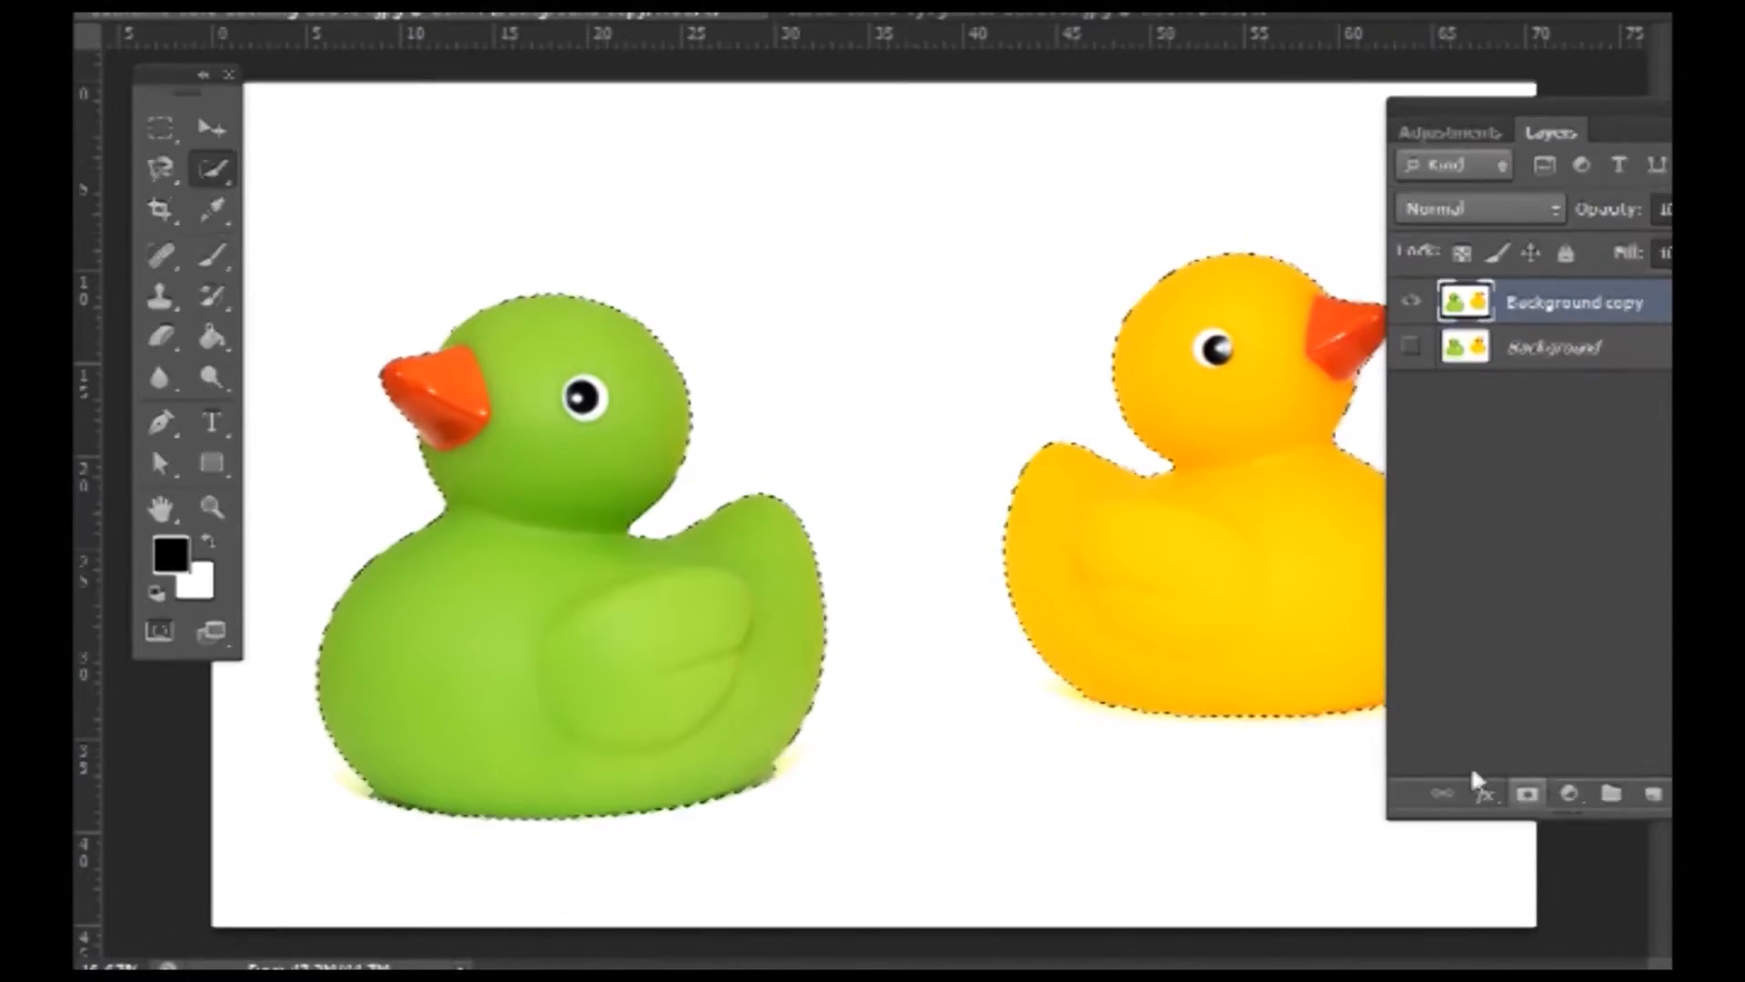
- Invert the selection, delete the white background from Background copy, and deselect
key("Delete")
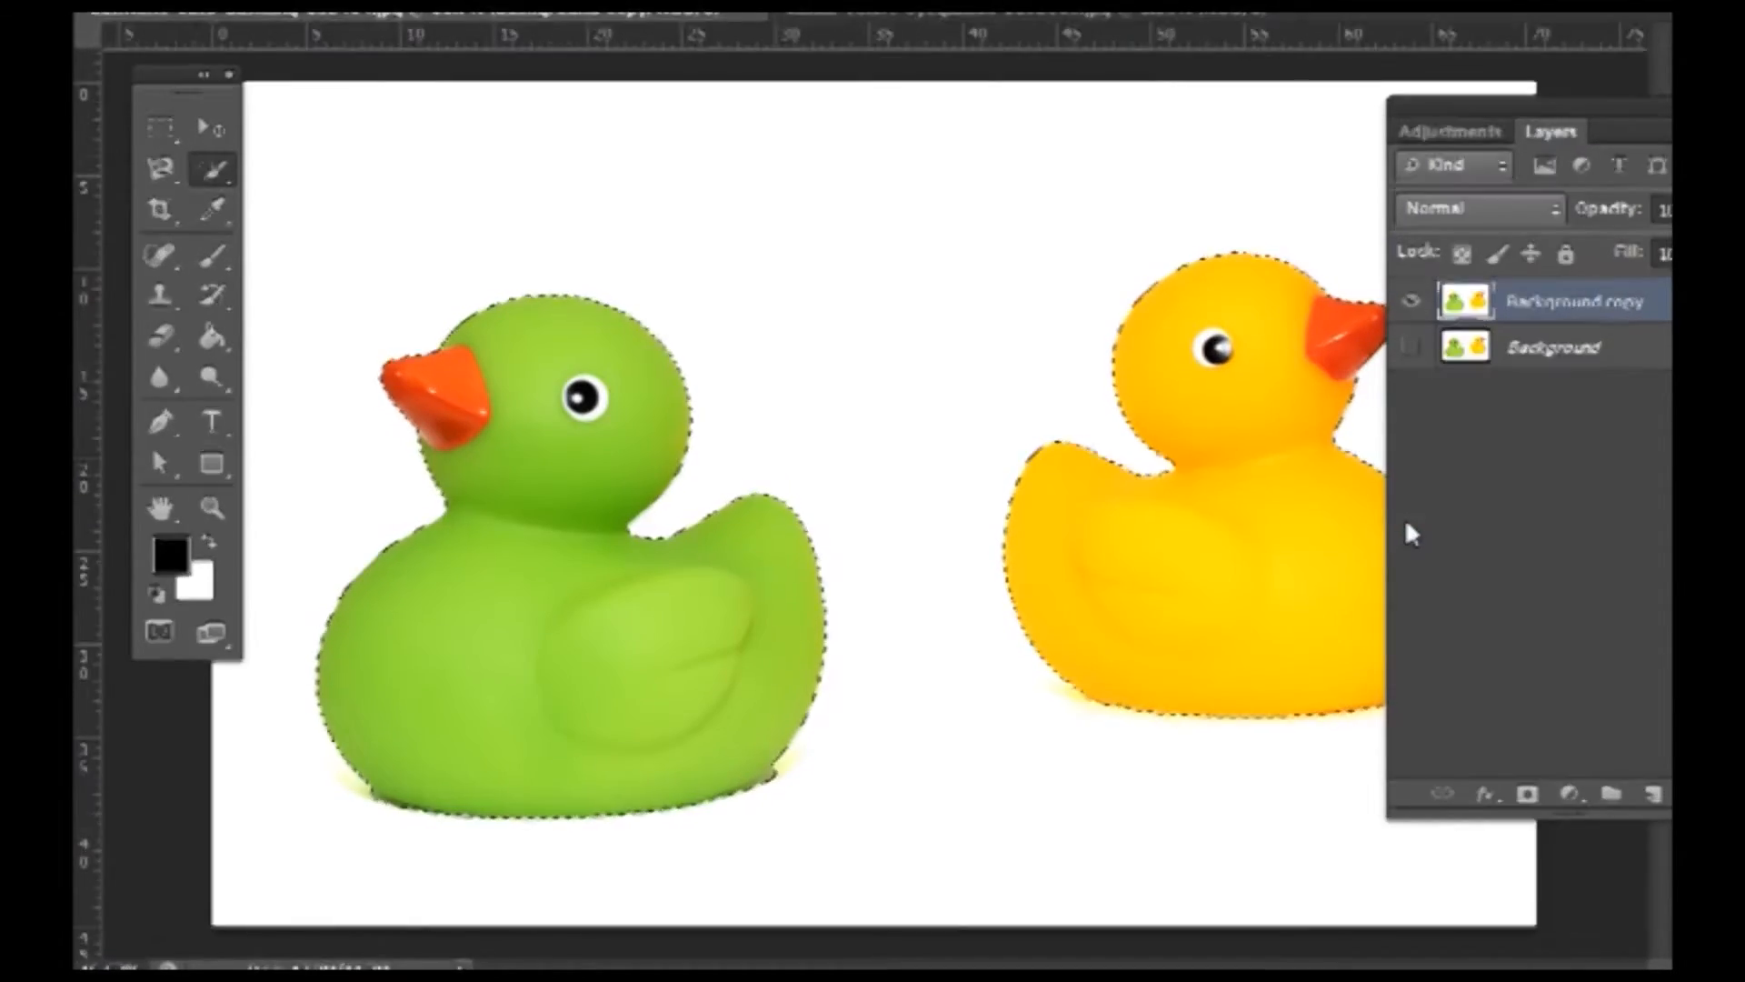
key("ctrl+shift+i")
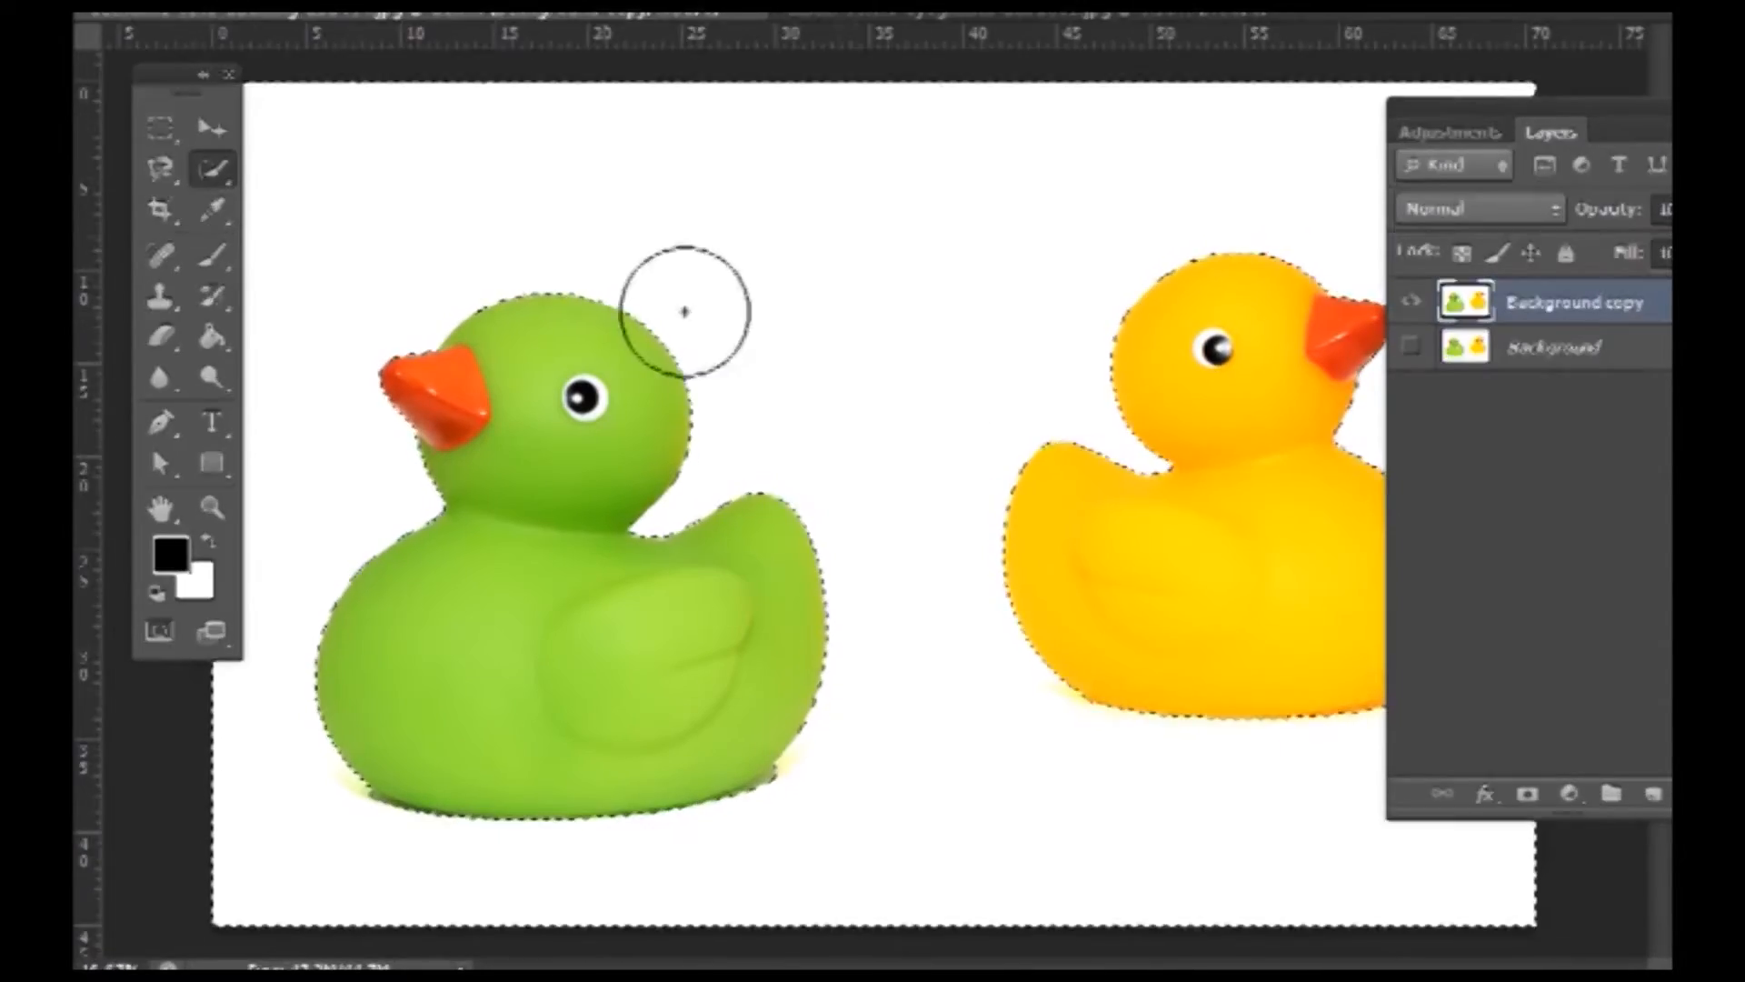
key("Delete")
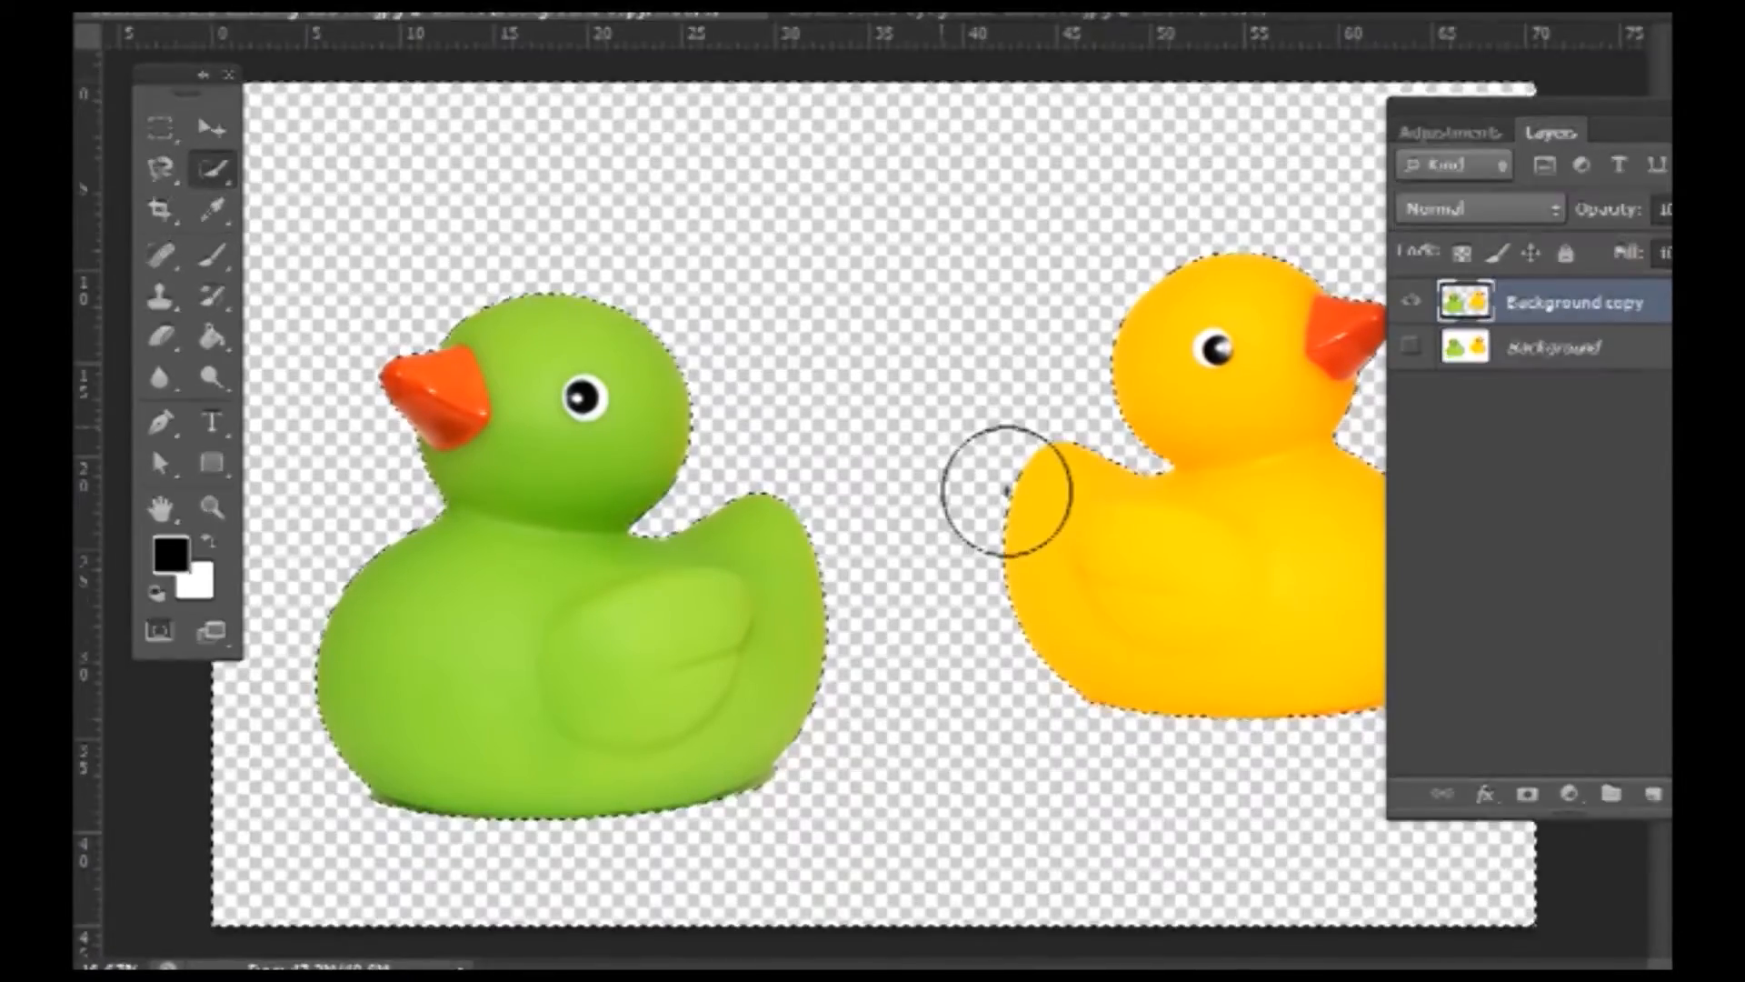
key("ctrl+d")
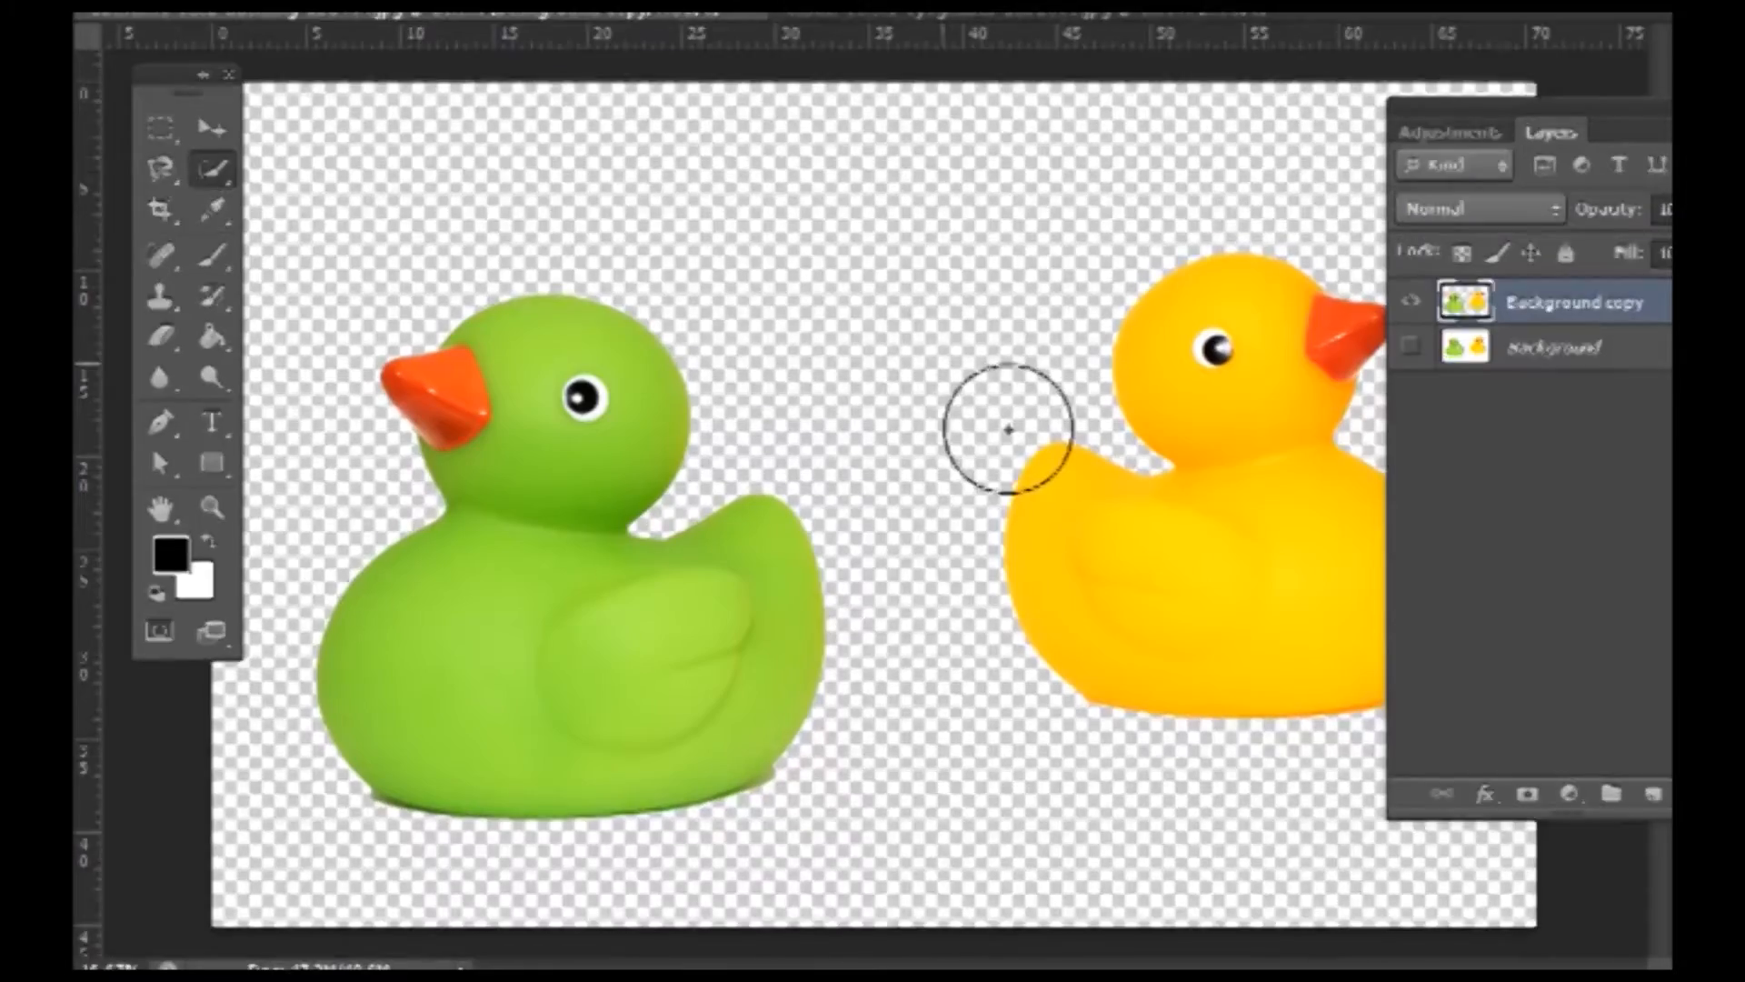
key("z")
left_click_drag(912, 489, 945, 546)
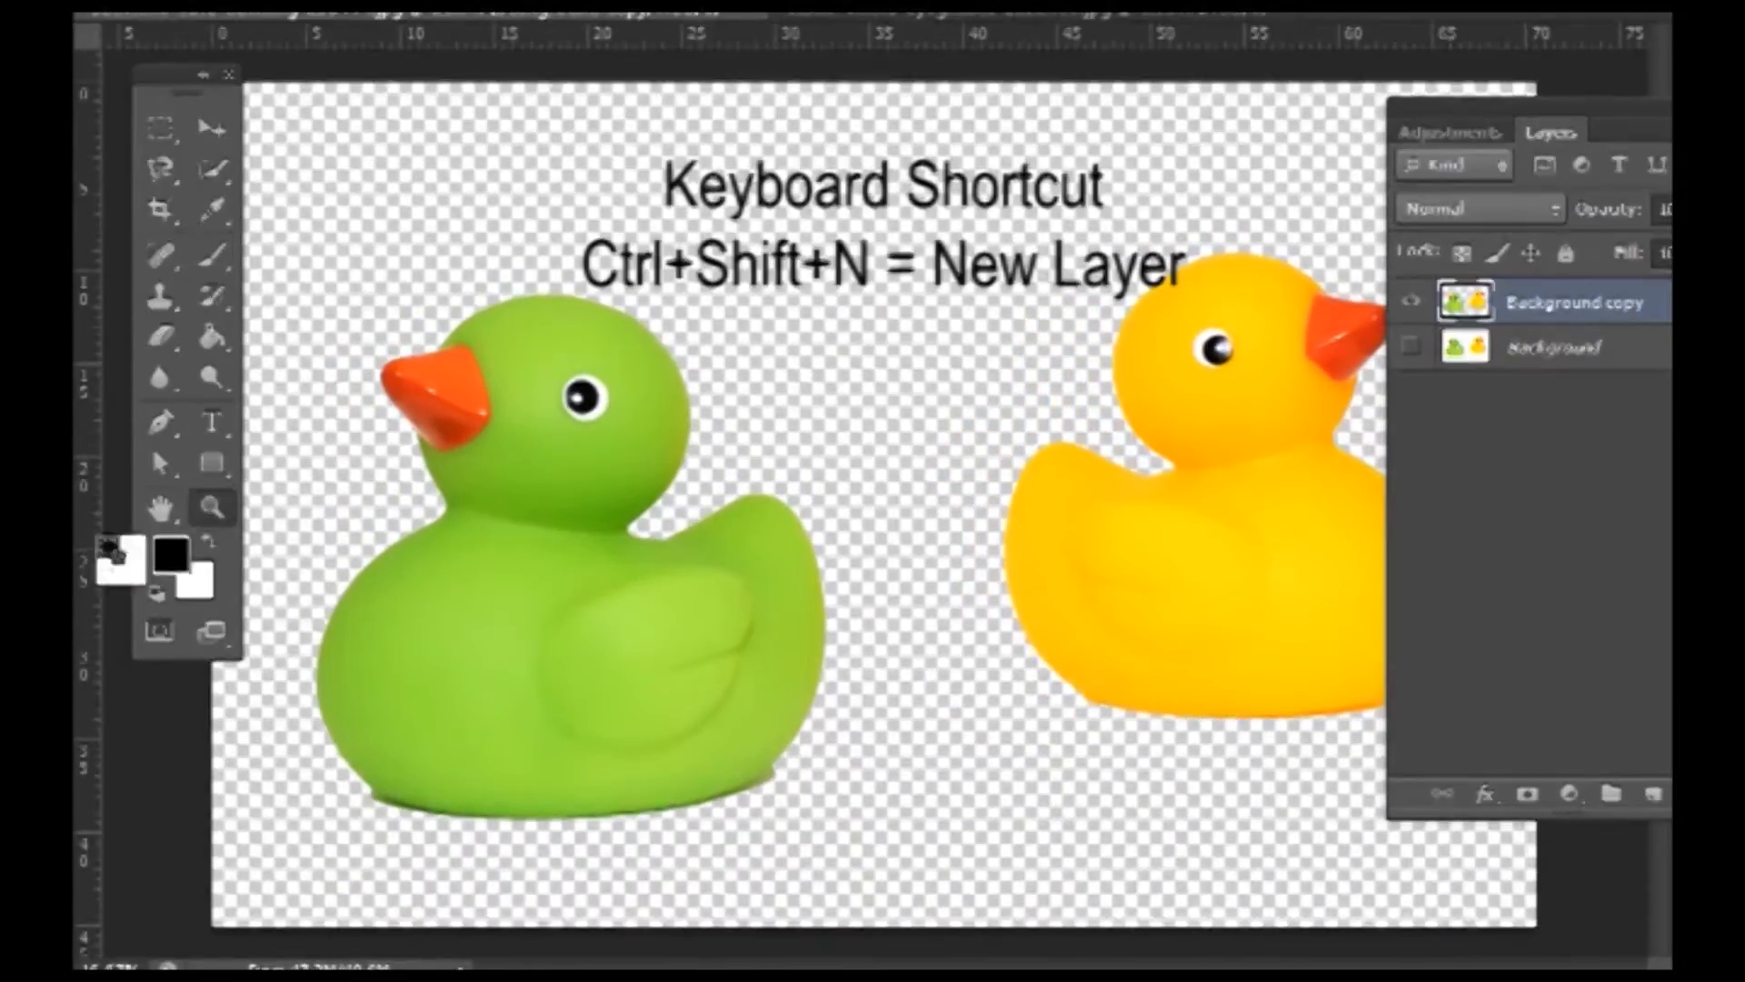
- Add Layer 1 filled with red (255) and move it beneath Background copy
left_click(1652, 795)
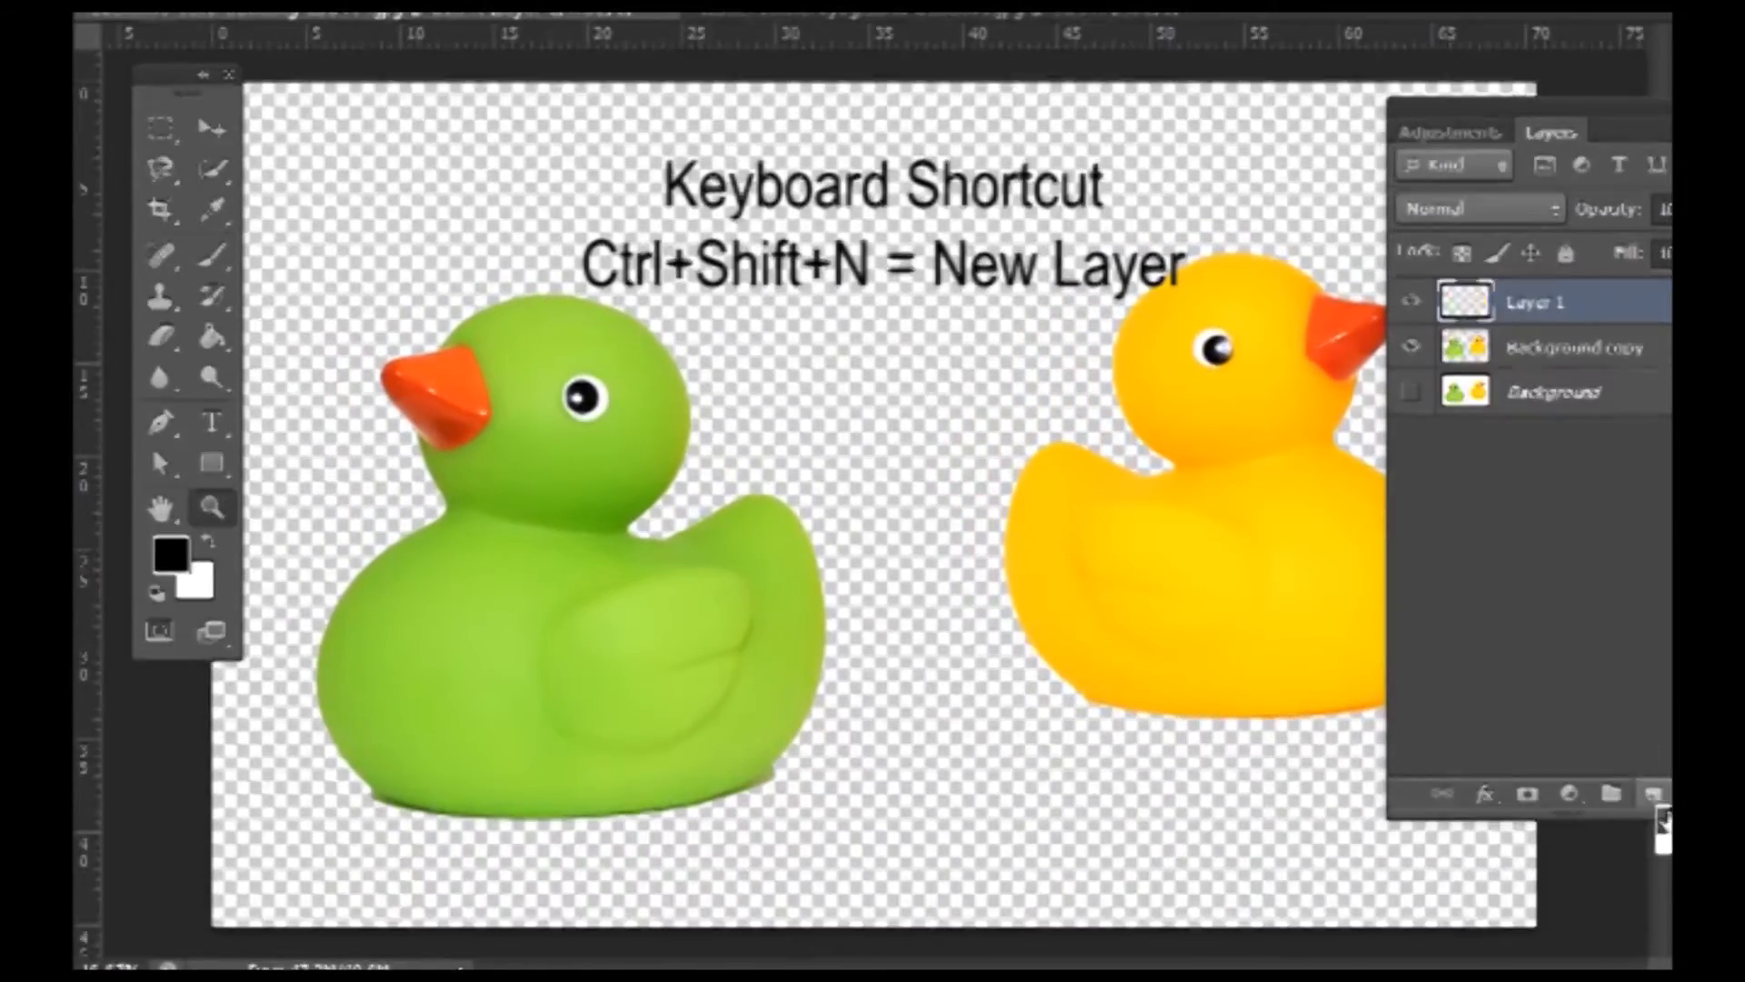
left_click(170, 554)
type("255")
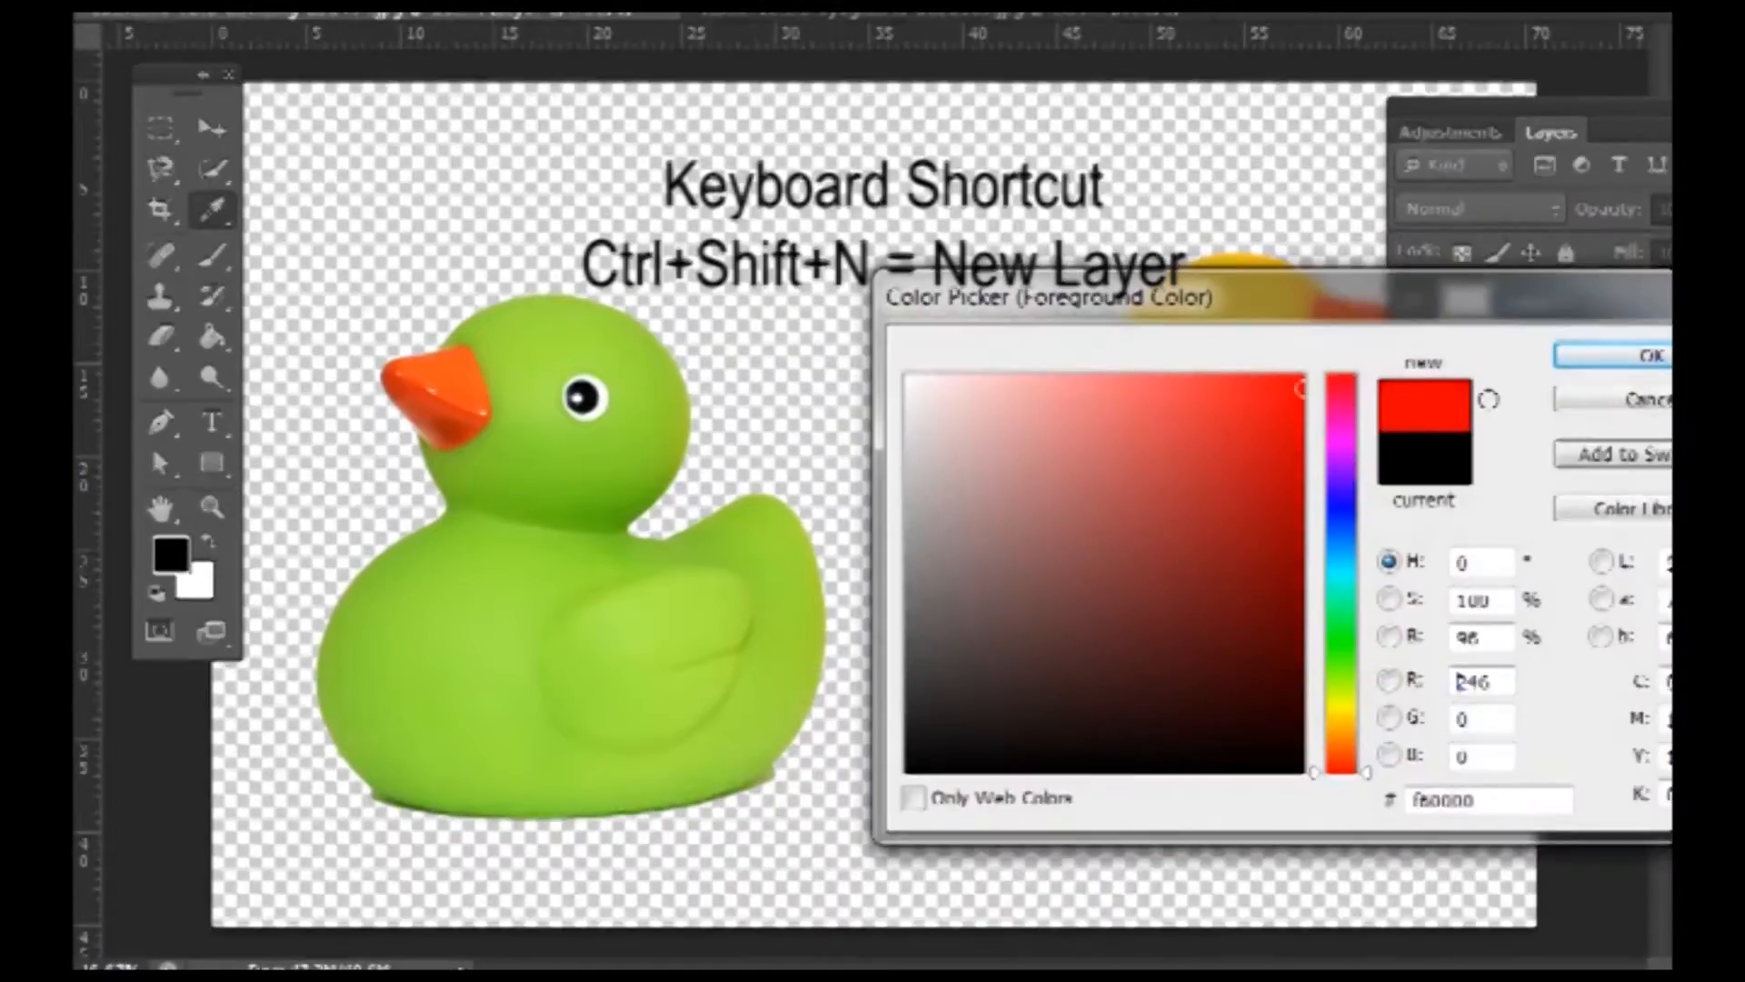
left_click(1568, 357)
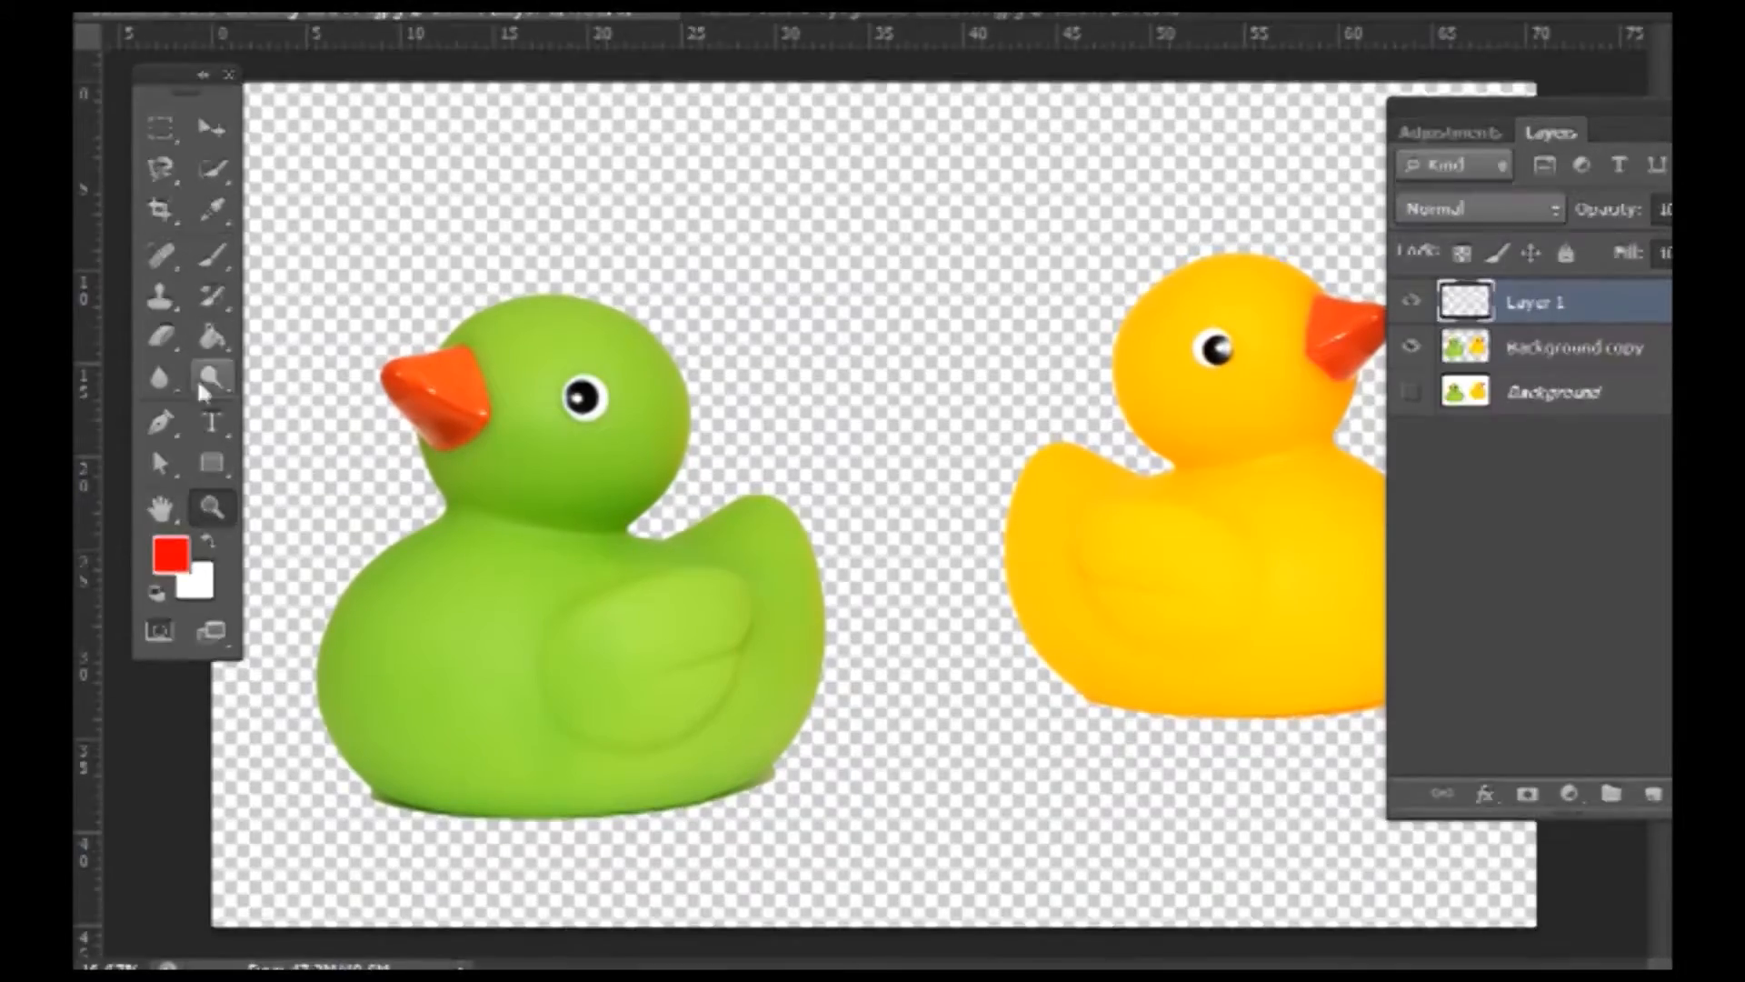
left_click(228, 343)
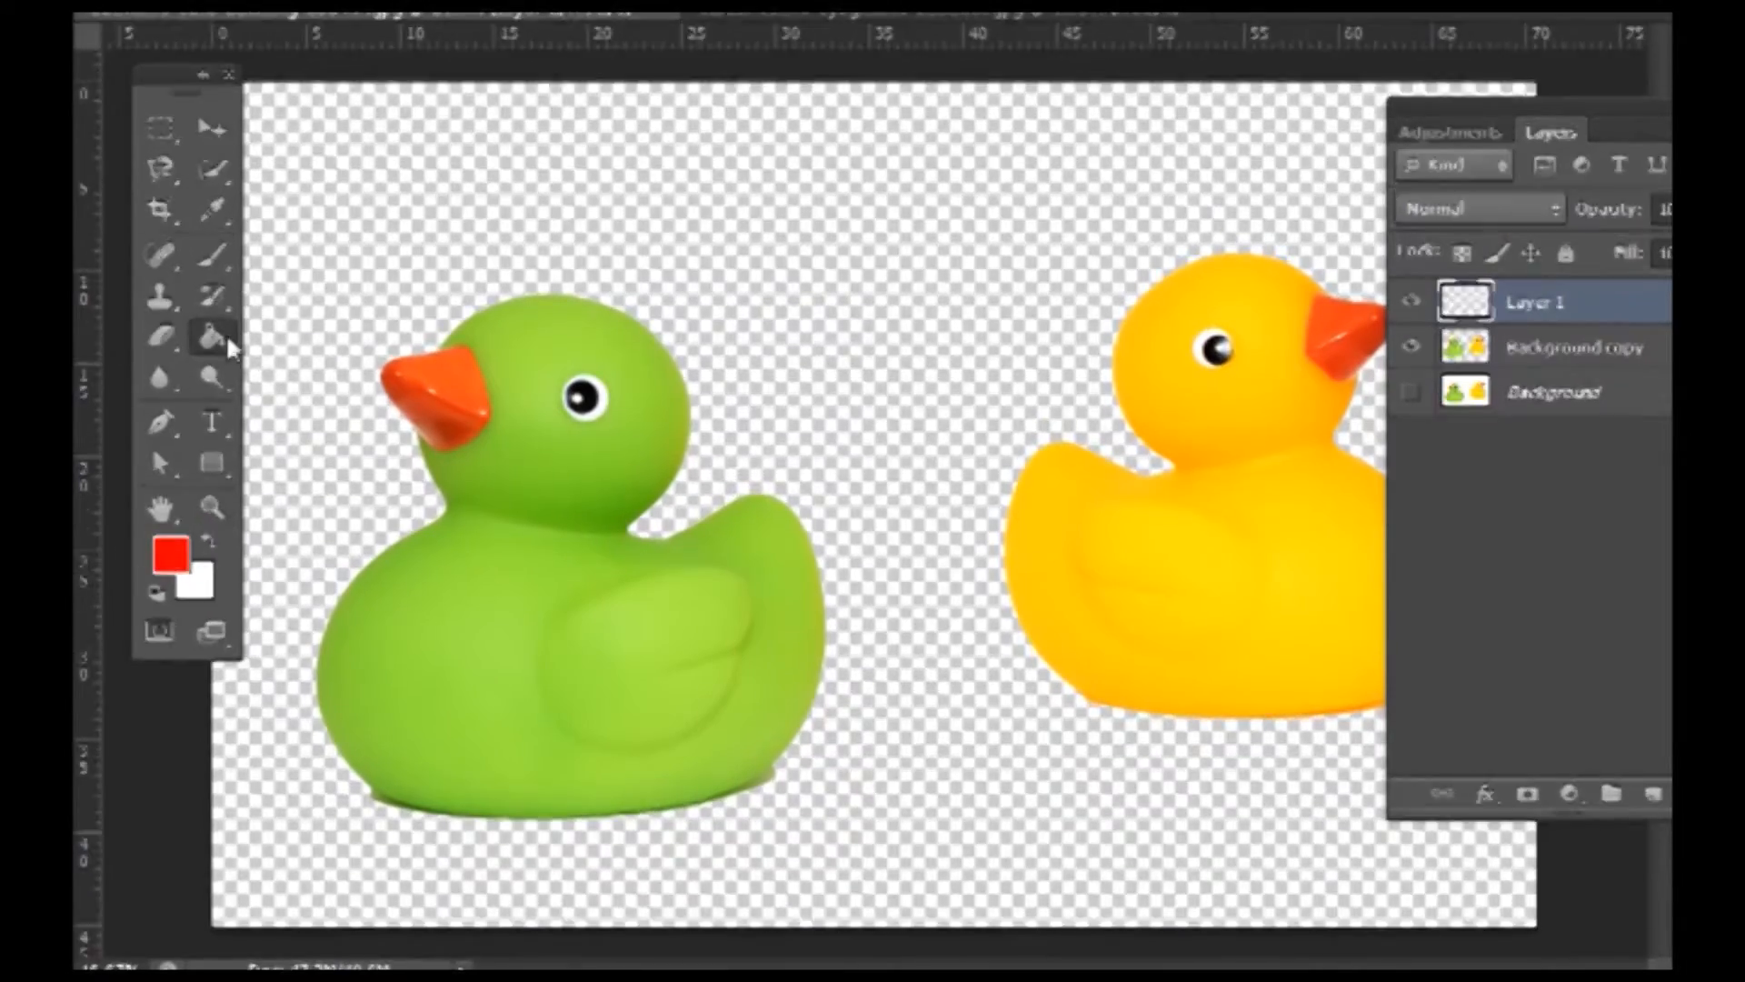
left_click(447, 233)
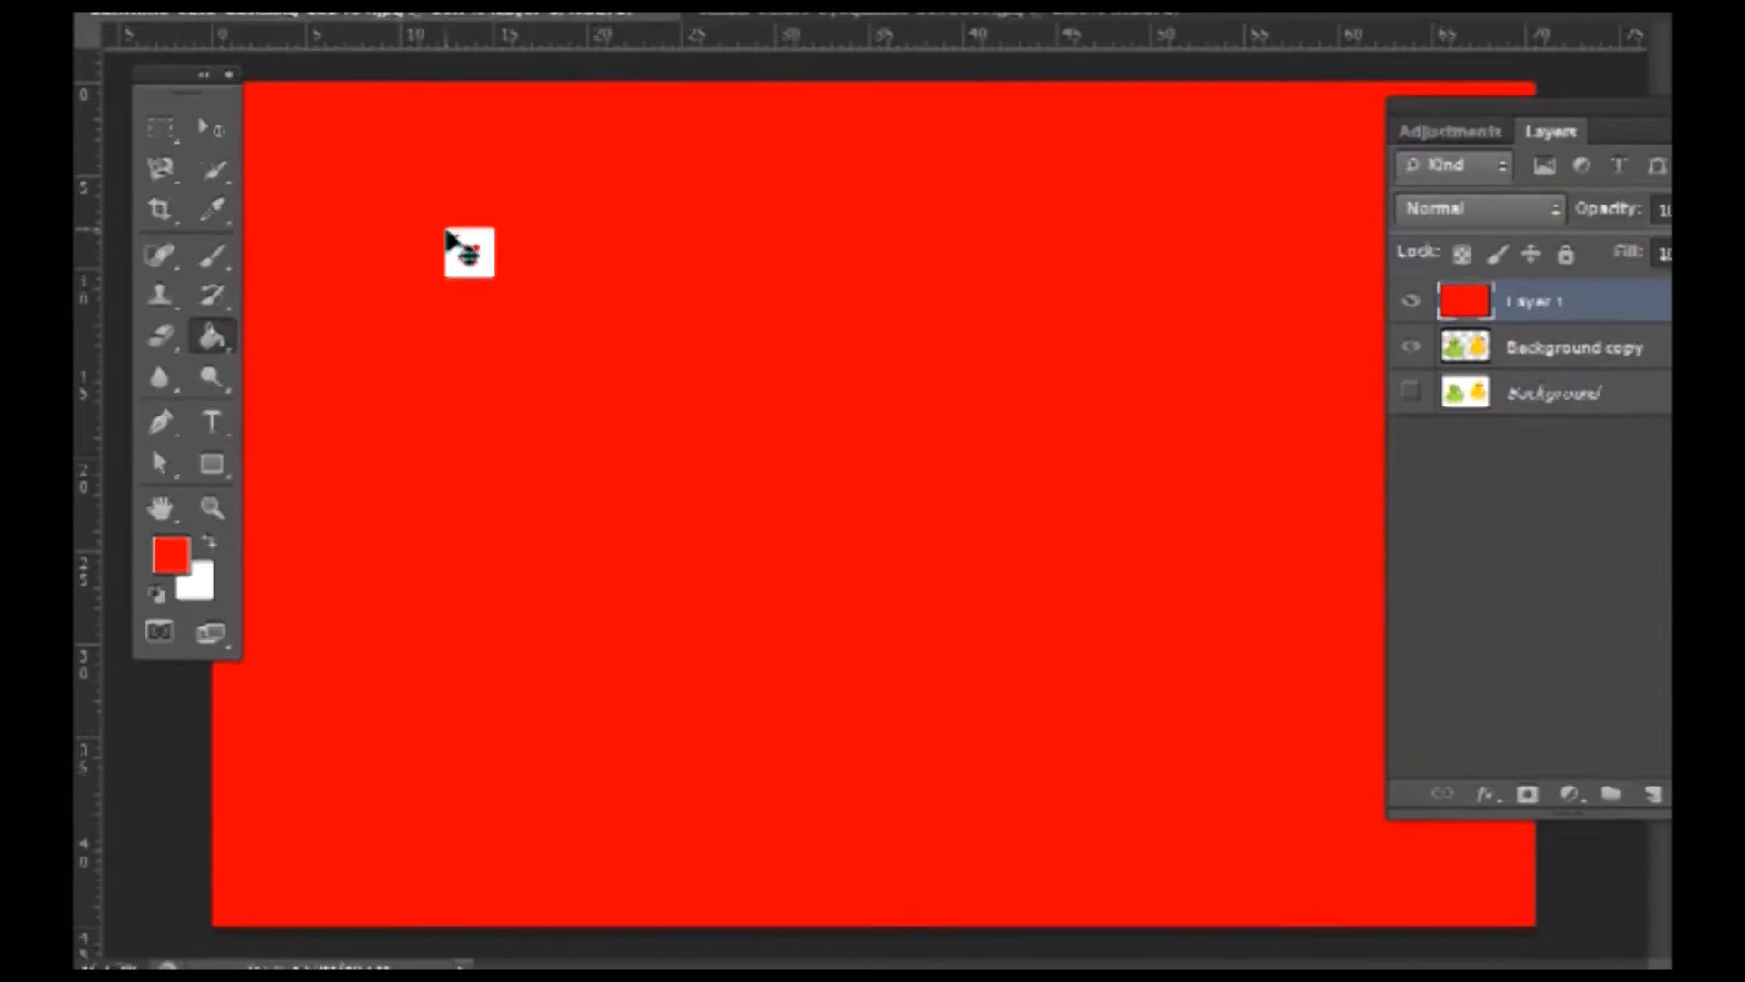
left_click_drag(1651, 305, 1649, 381)
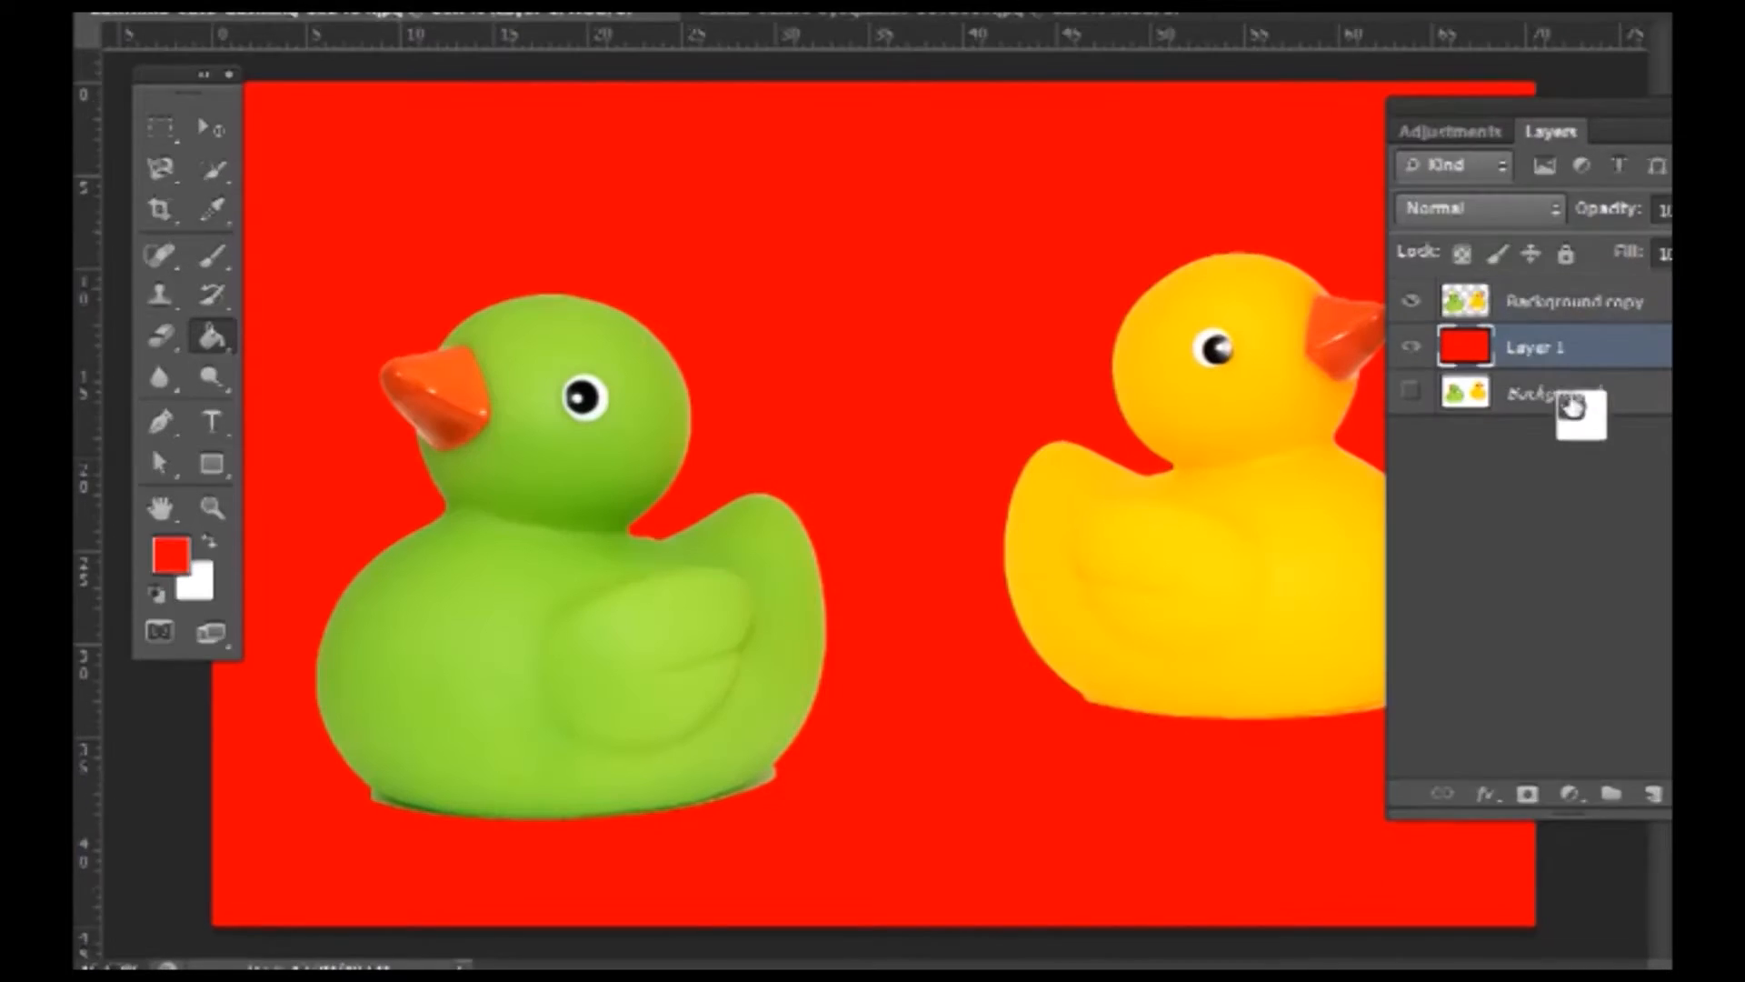
- Zoom out to fit the canvas and delete the red Layer 1
key("ctrl+minus")
key("ctrl+minus")
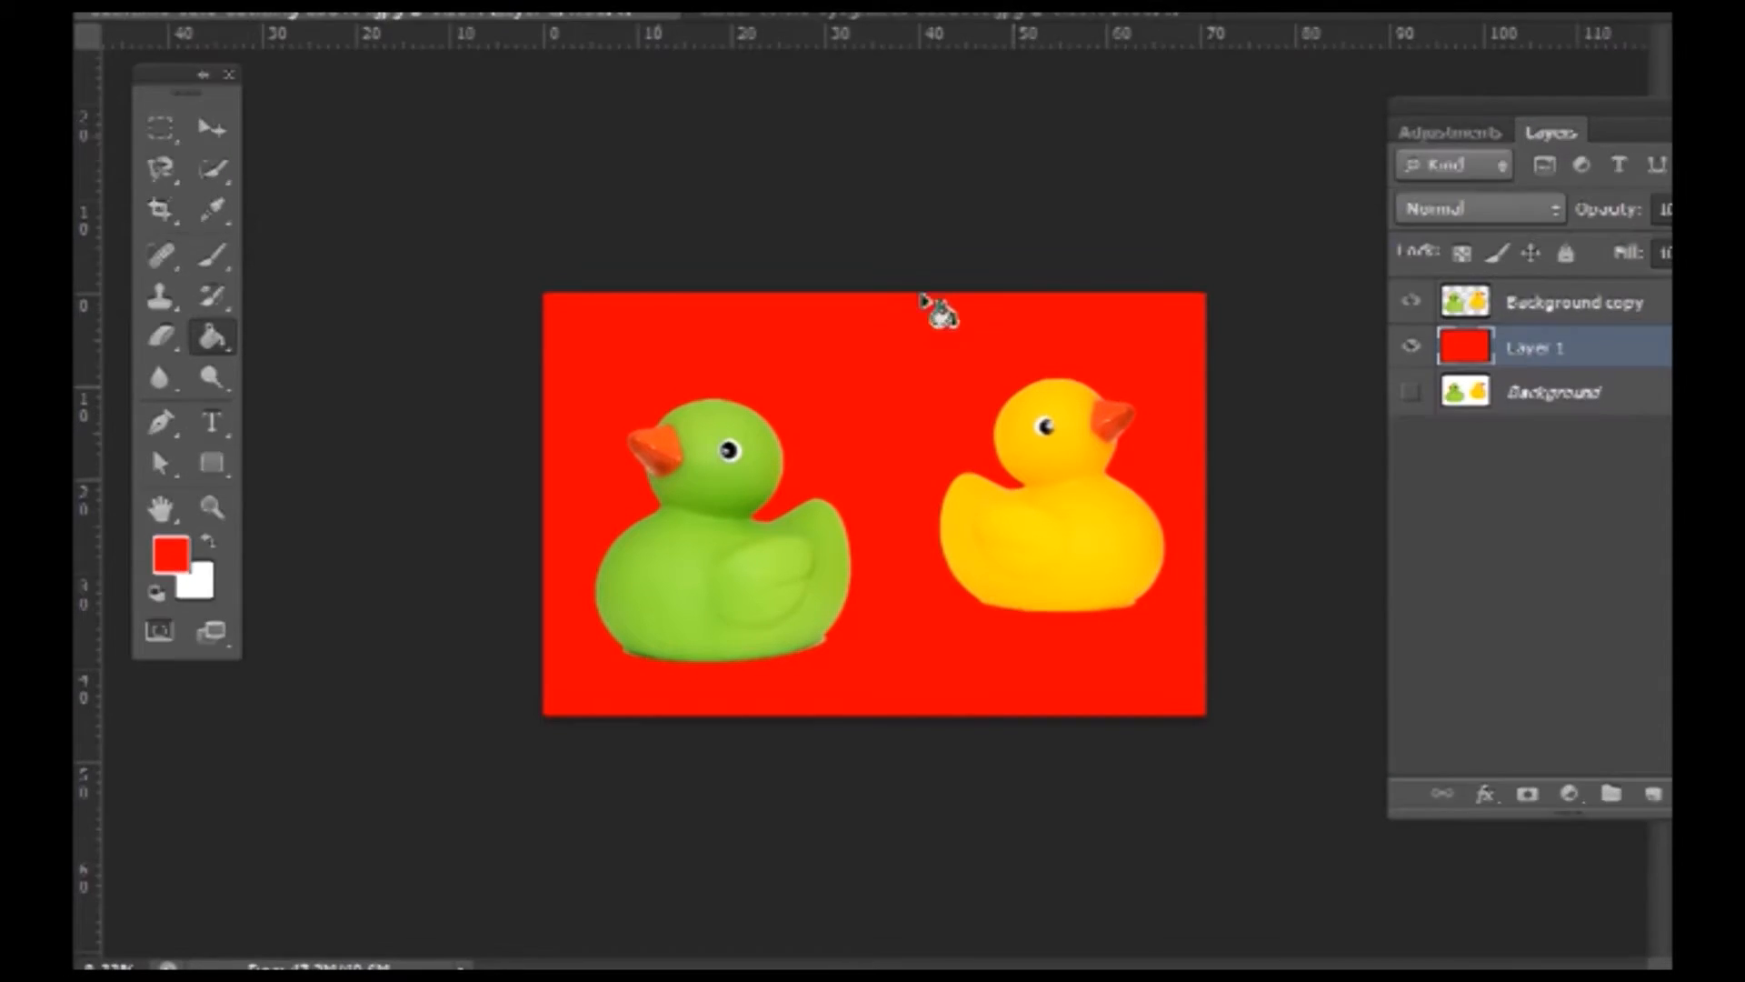
left_click_drag(1530, 370, 1554, 373)
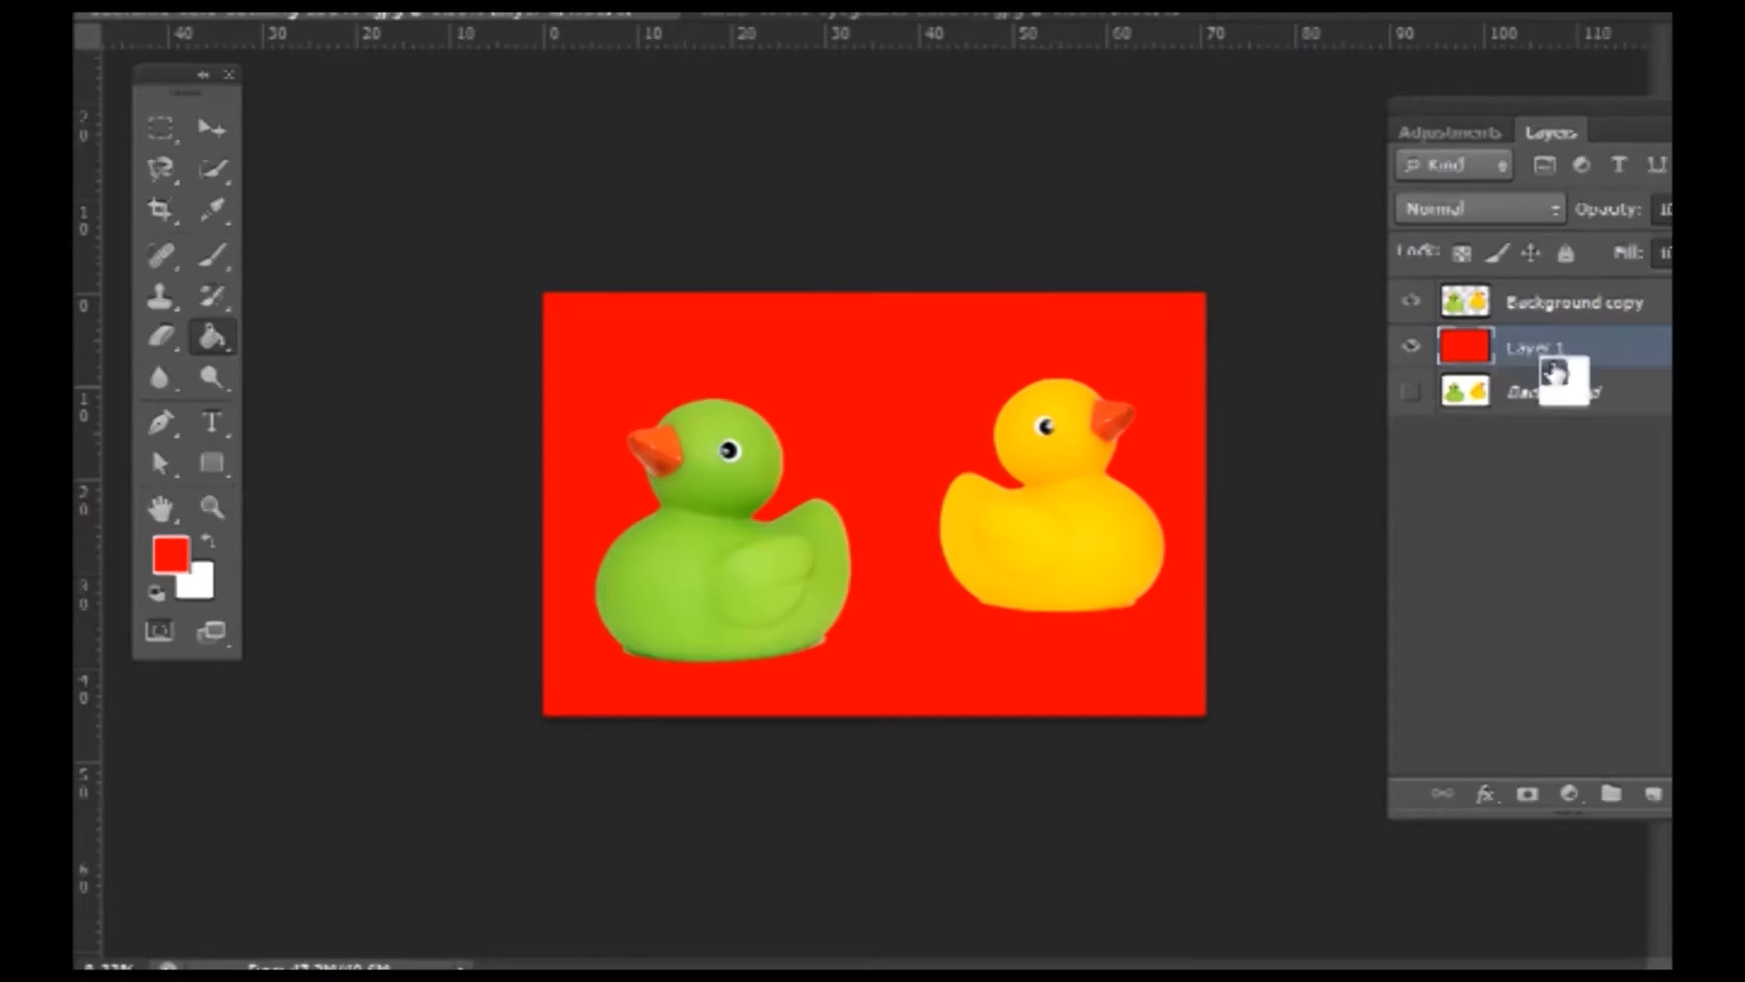
key("Delete")
- Make both the Background and Background copy layers visible again
left_click(1583, 309)
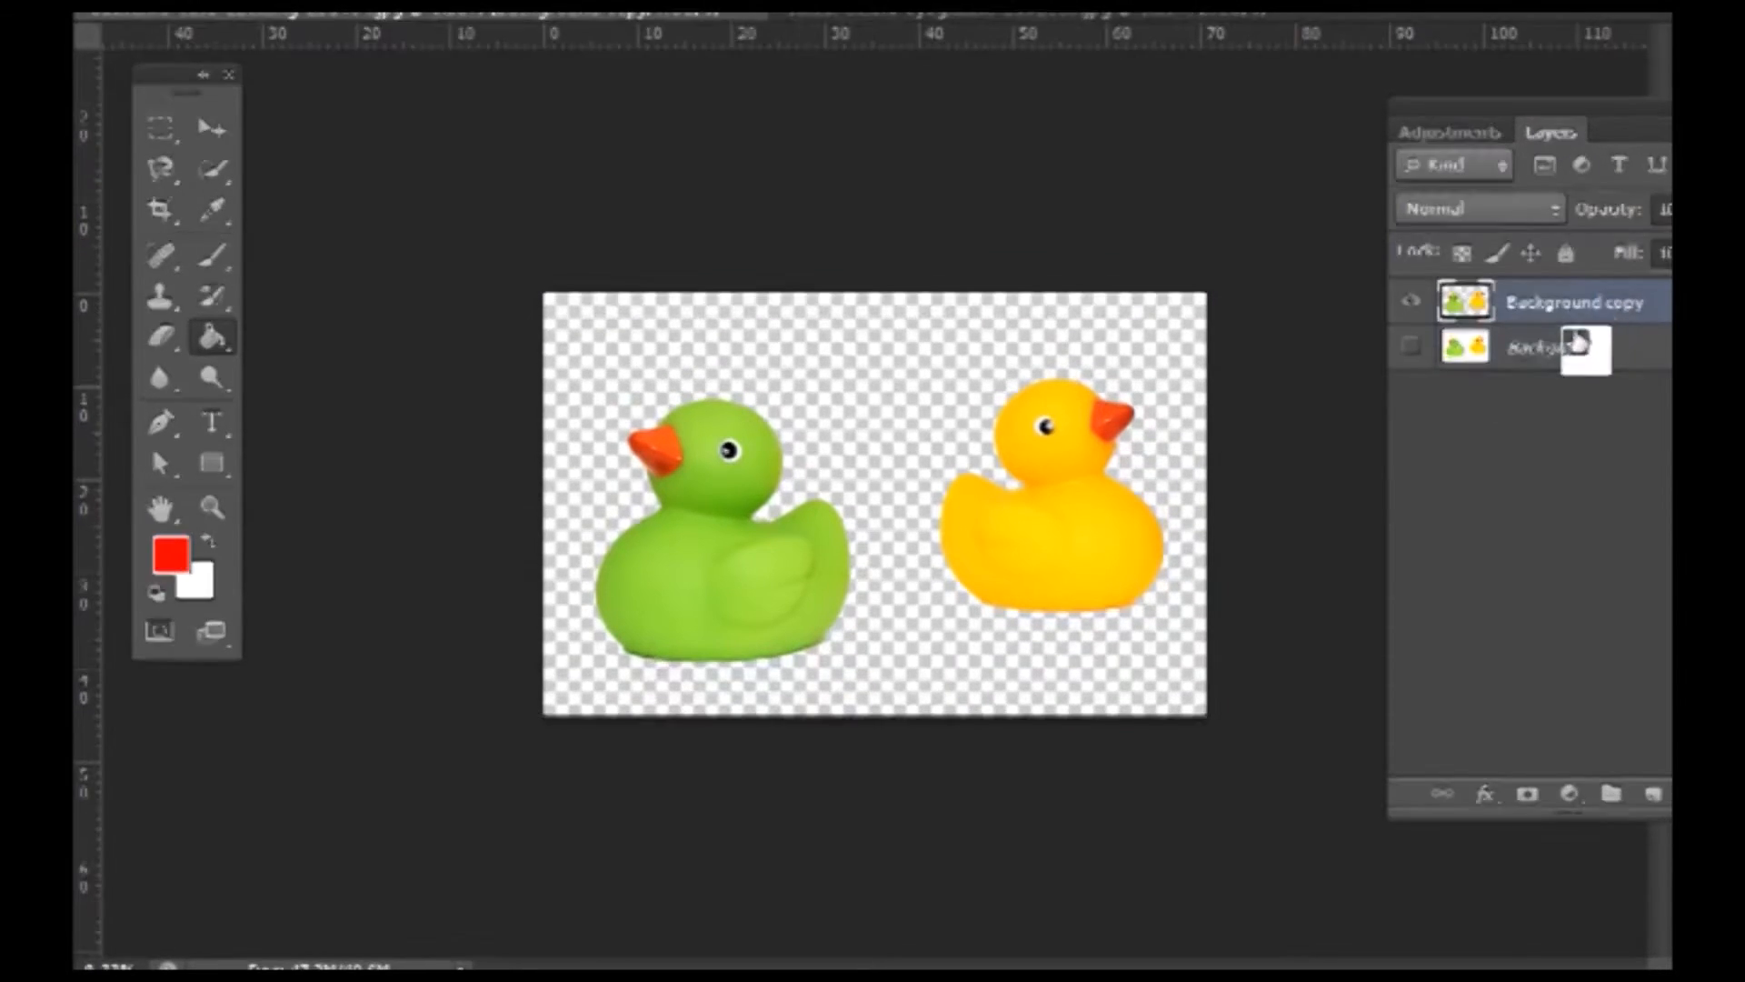
left_click(1572, 347)
left_click(1410, 301)
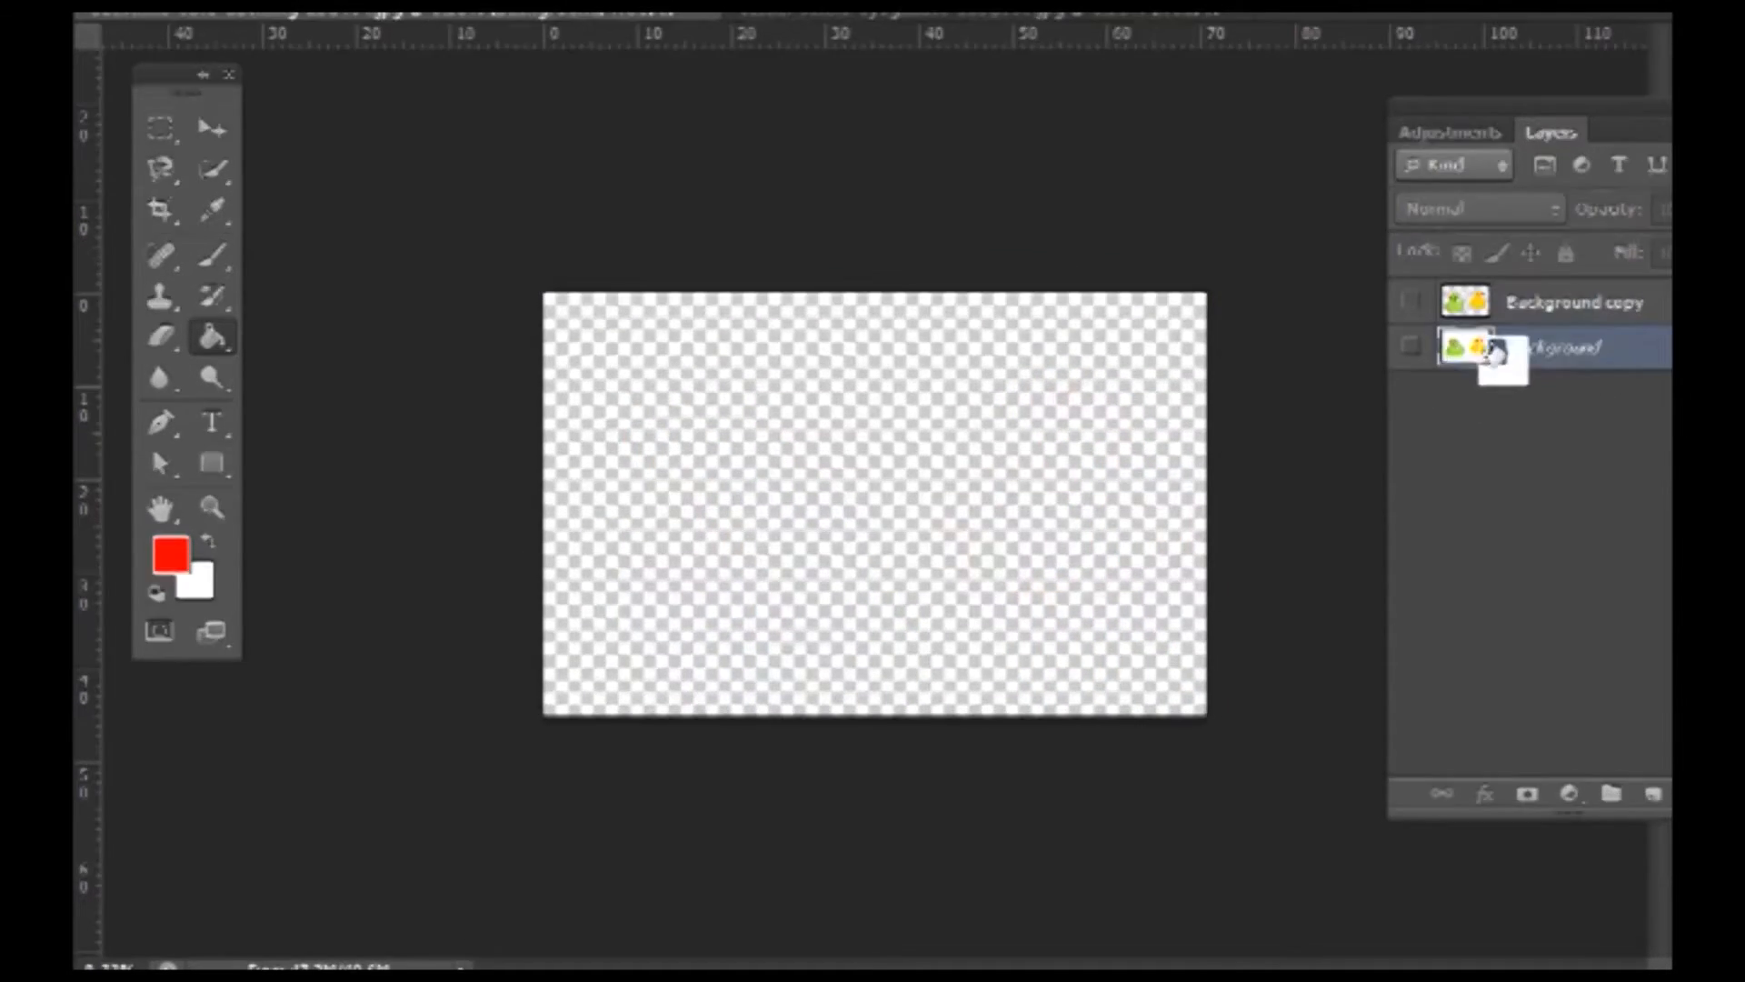
left_click(1410, 345)
left_click(1585, 304)
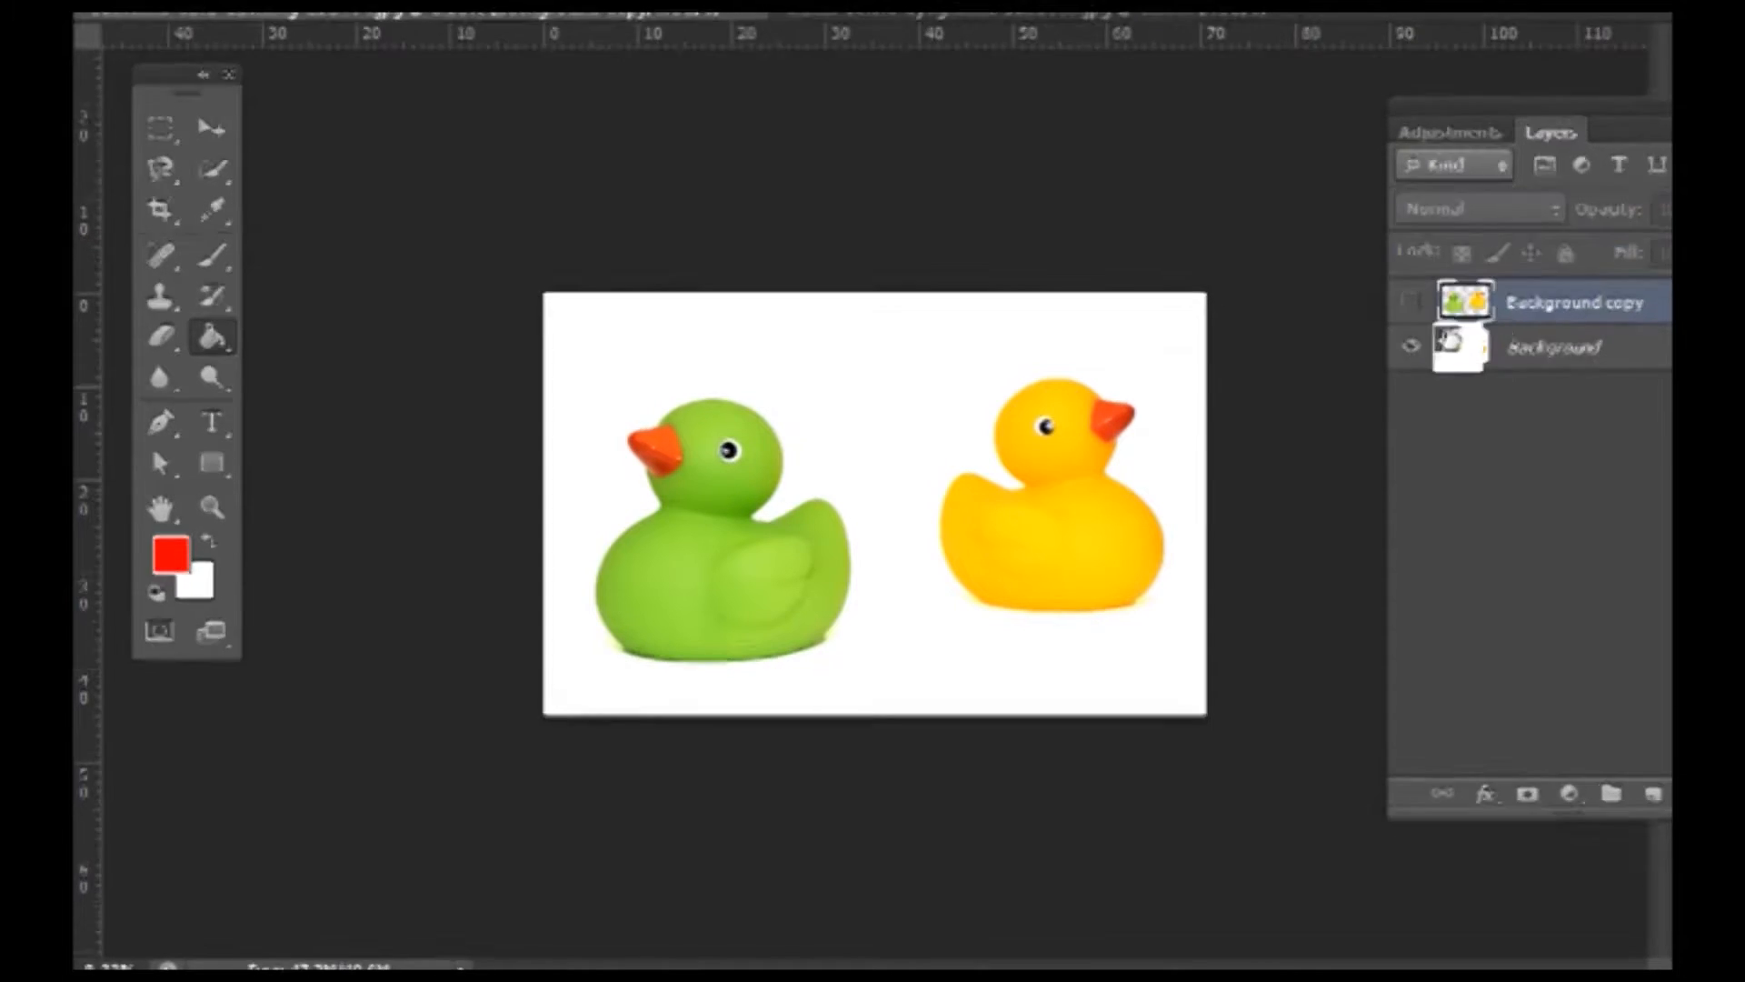
left_click(1410, 302)
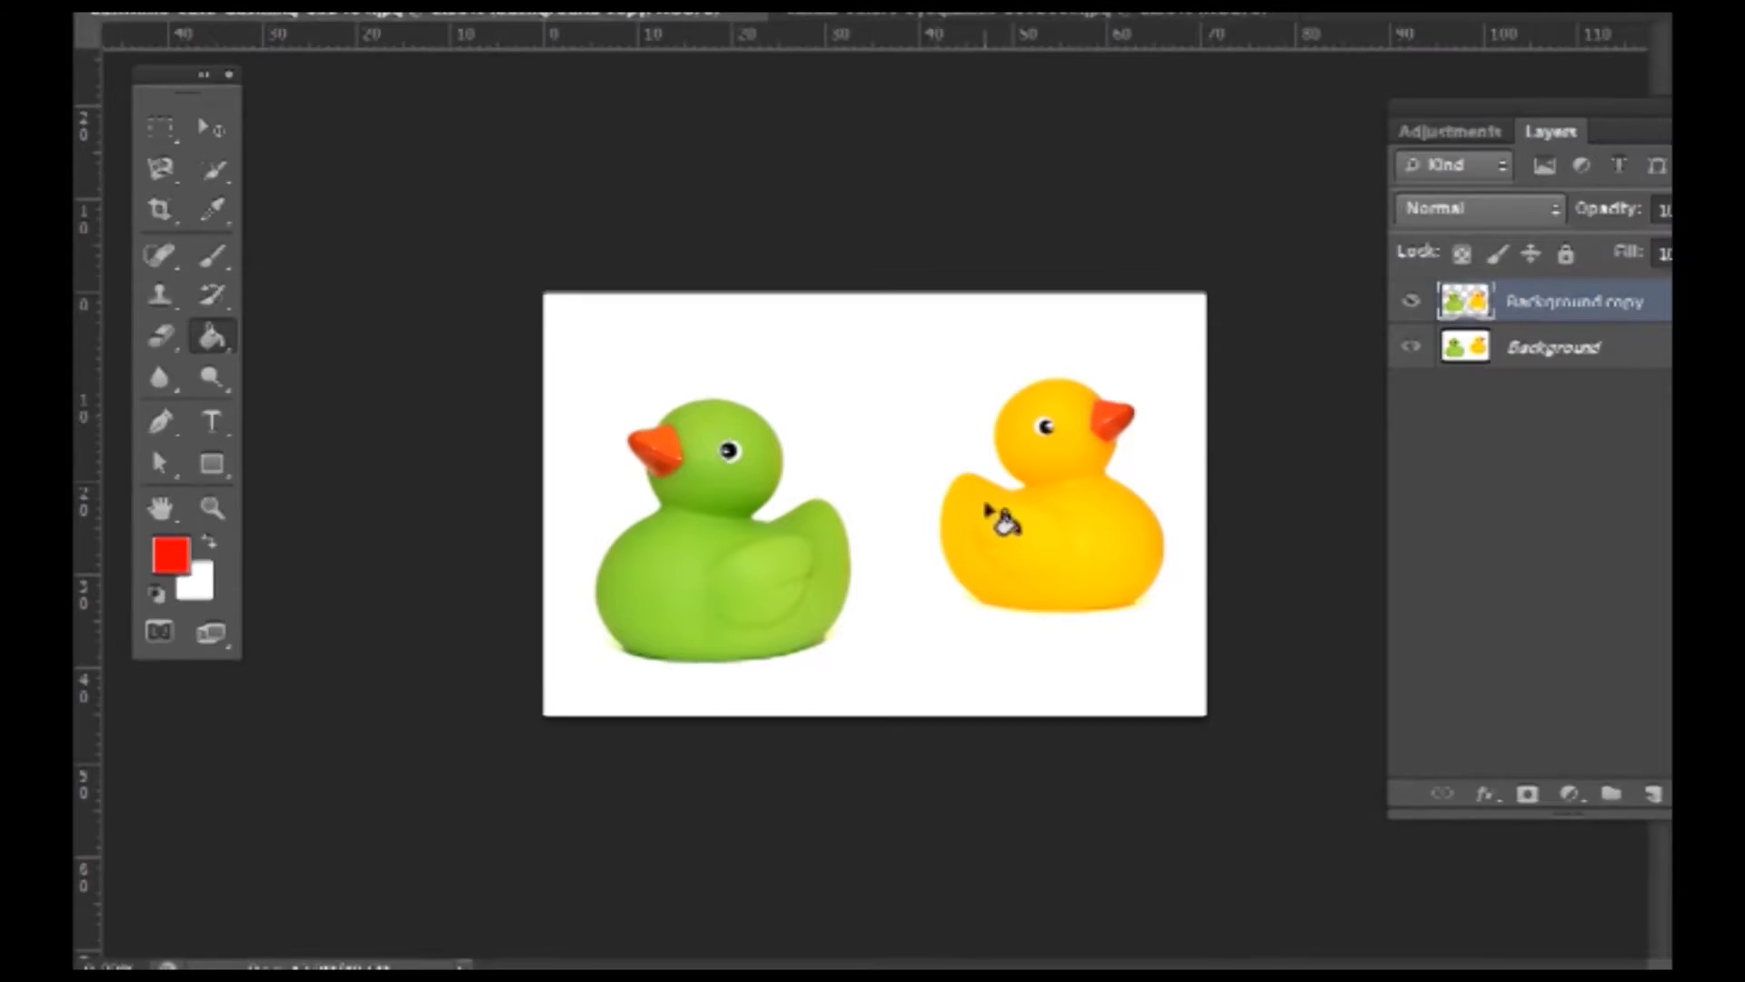
- Replace Background copy with a fresh duplicate, erase the selected yellow duck, and hide Background
key("Delete")
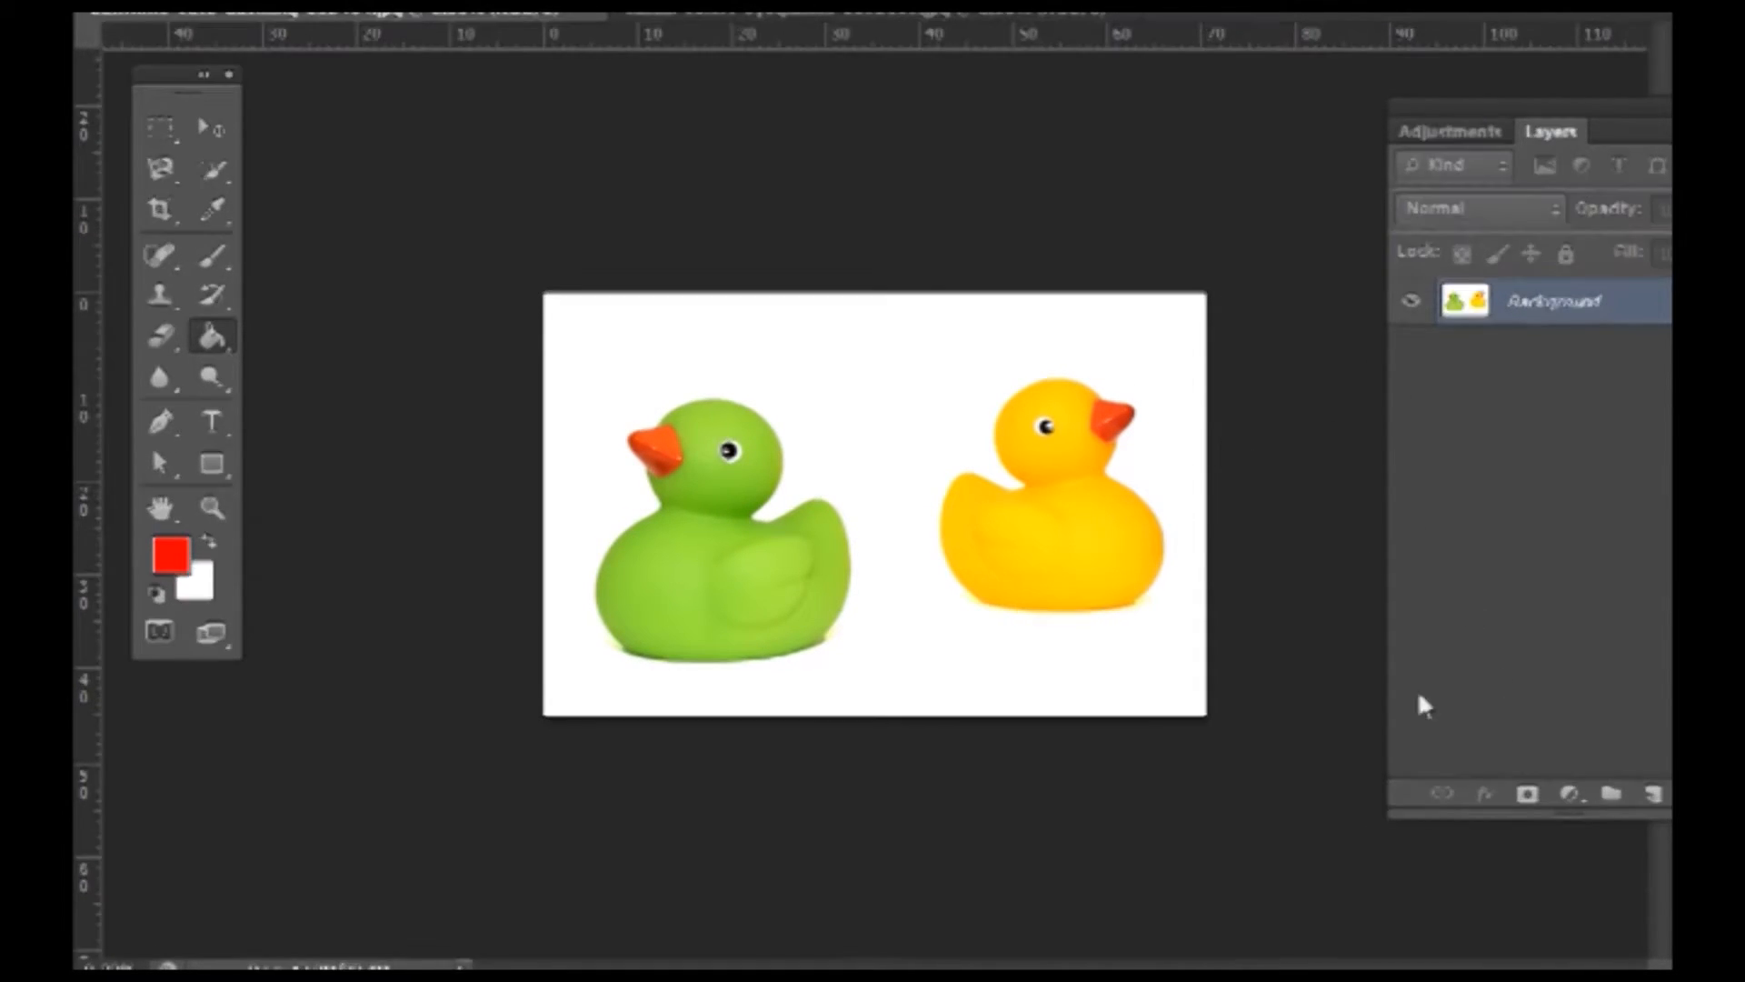
key("ctrl+j")
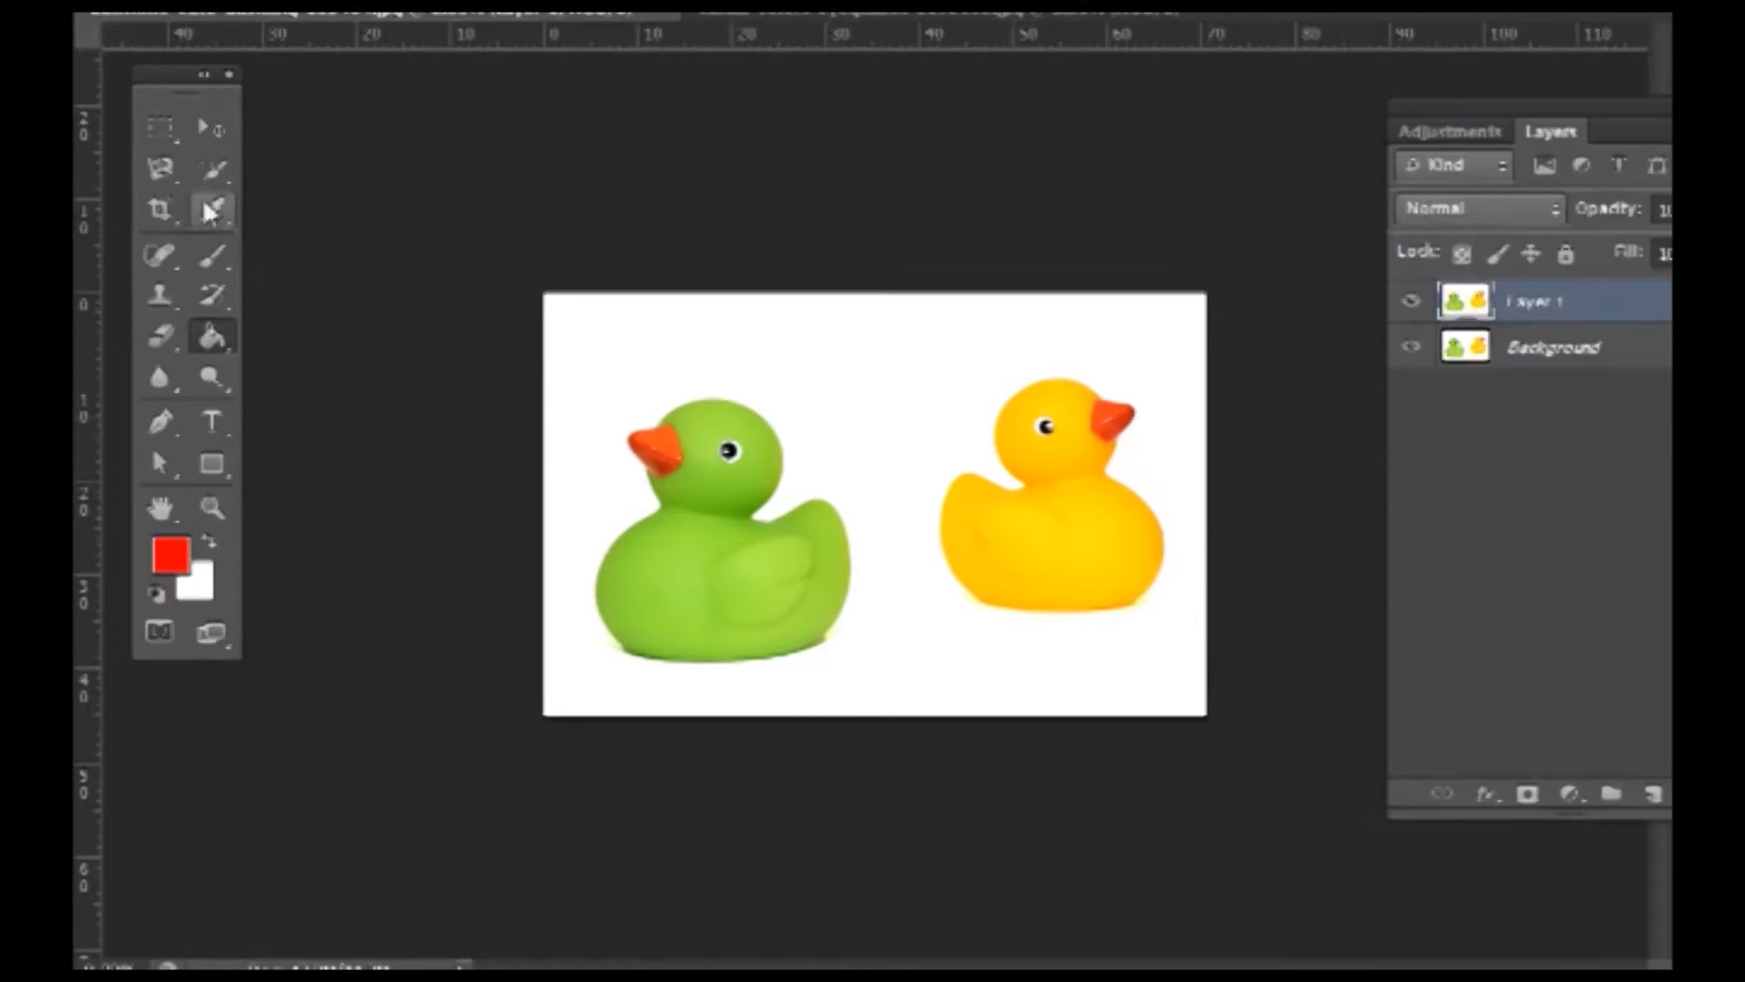
left_click(211, 172)
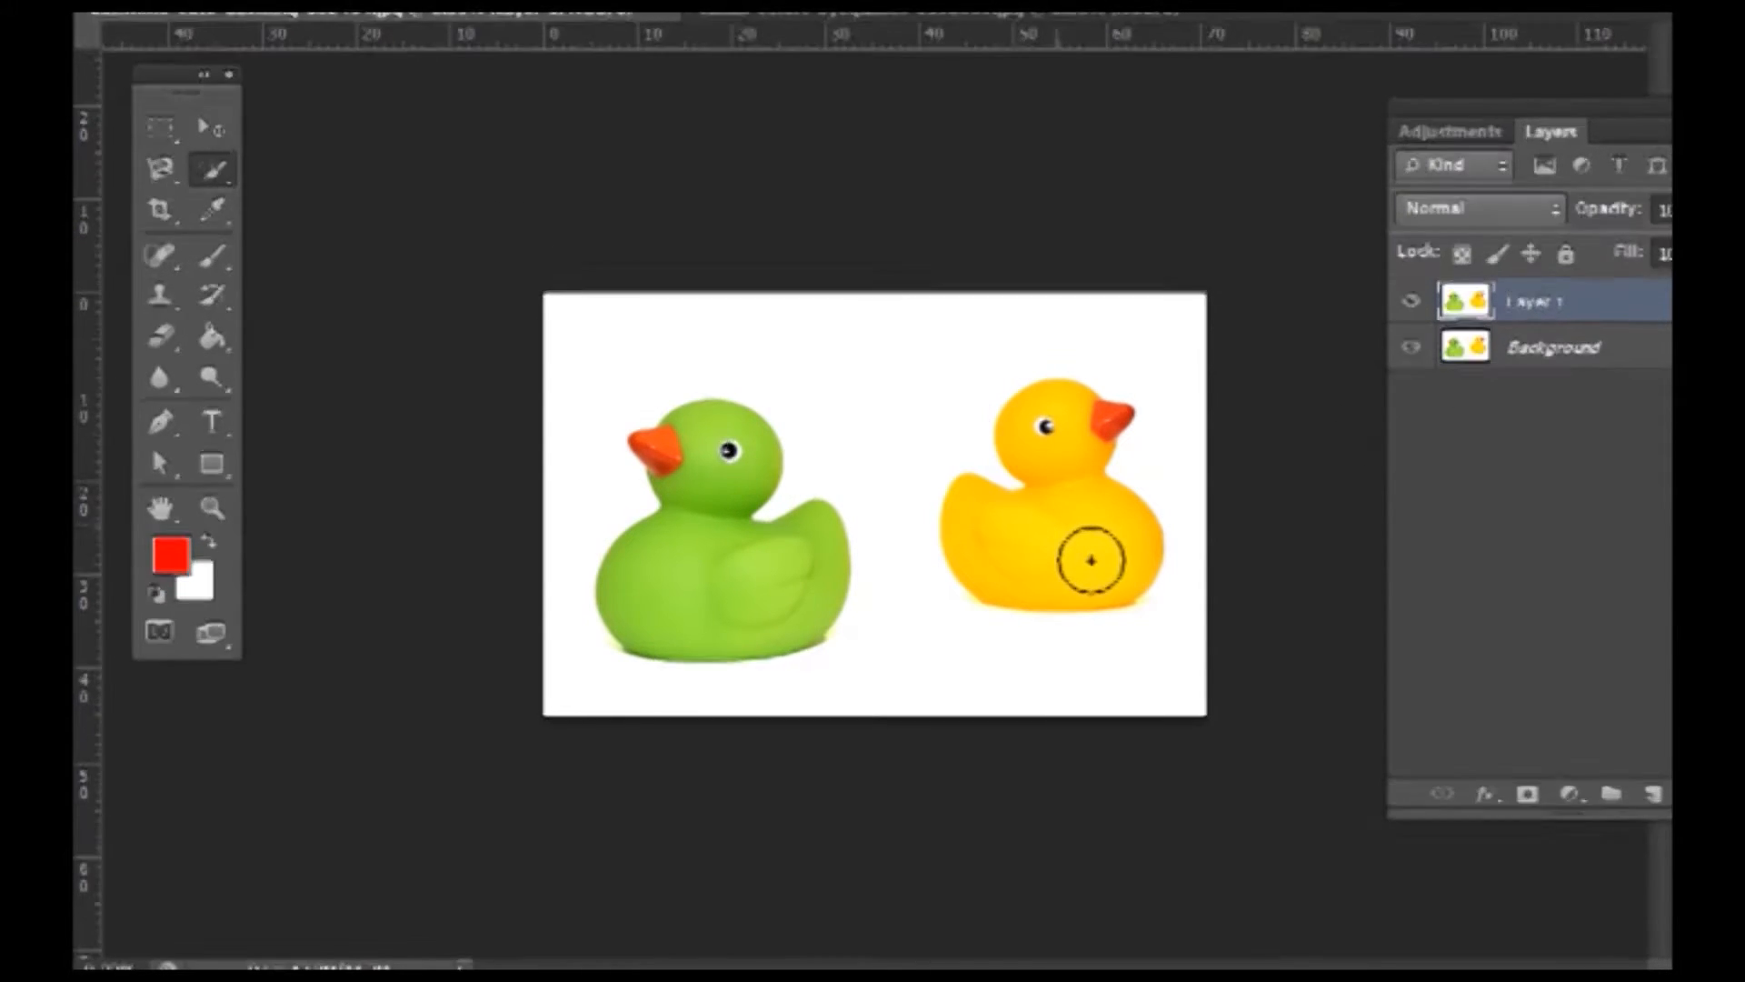
mouse_move(1086, 569)
left_mouse_down()
mouse_move(1063, 557)
mouse_move(1109, 604)
left_mouse_up()
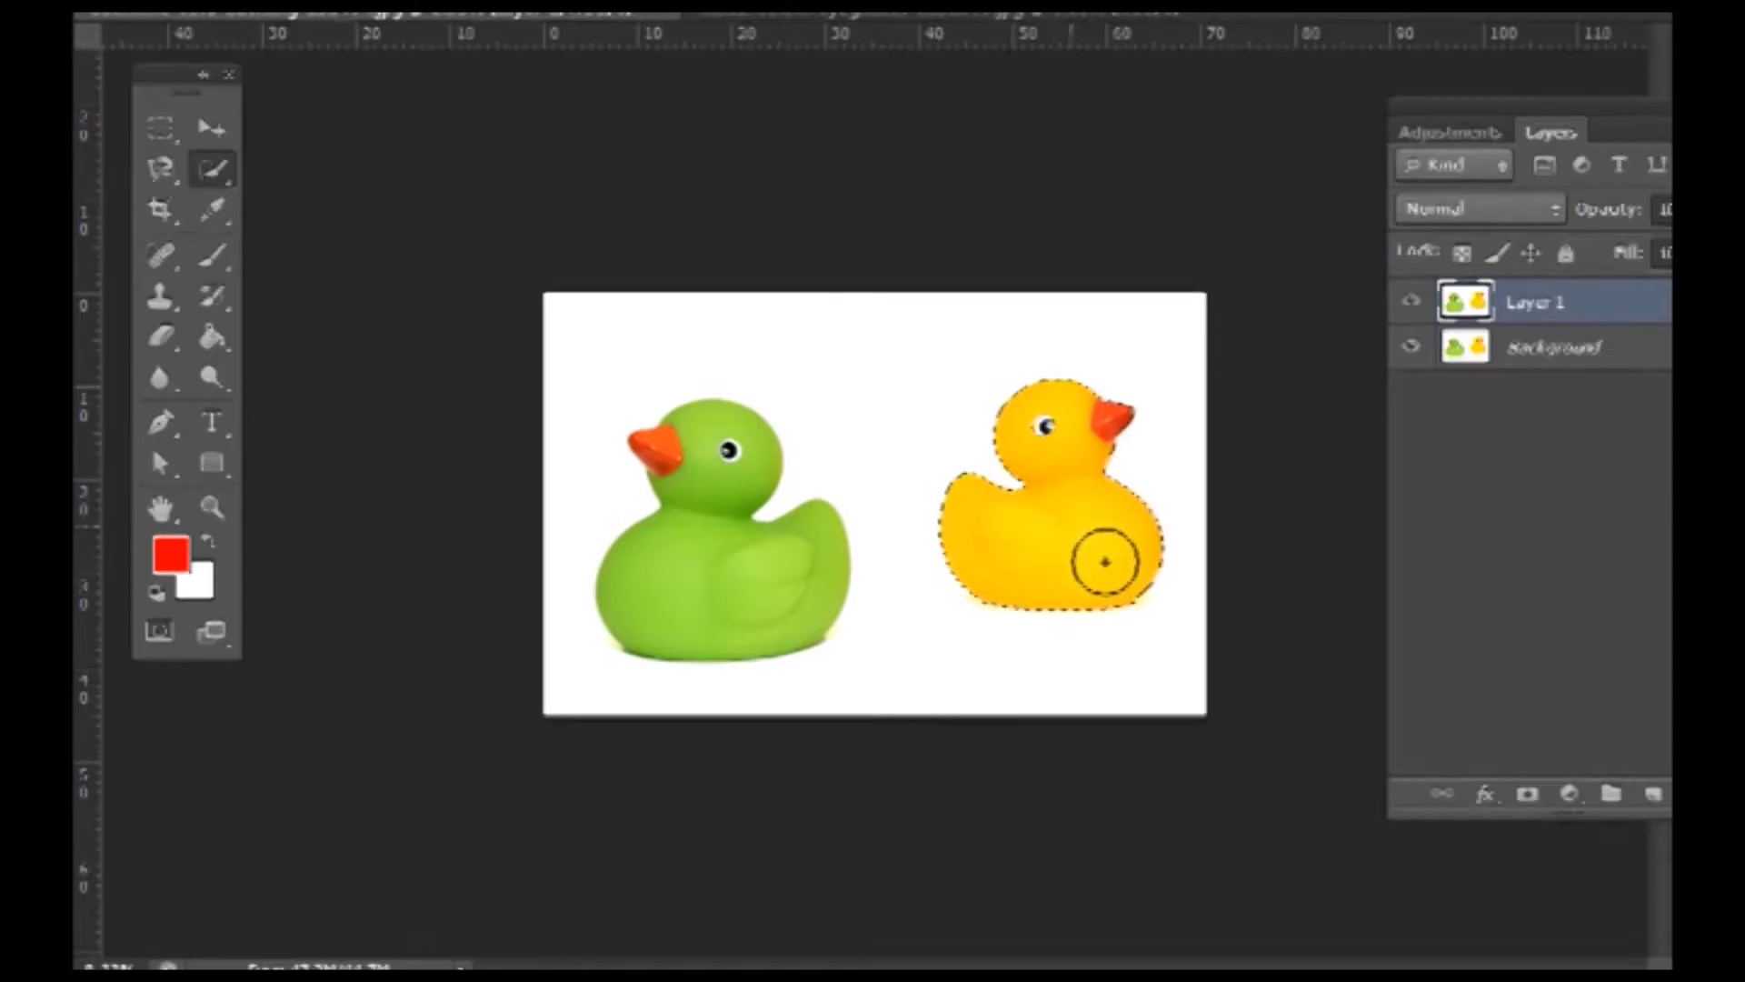
key("Delete")
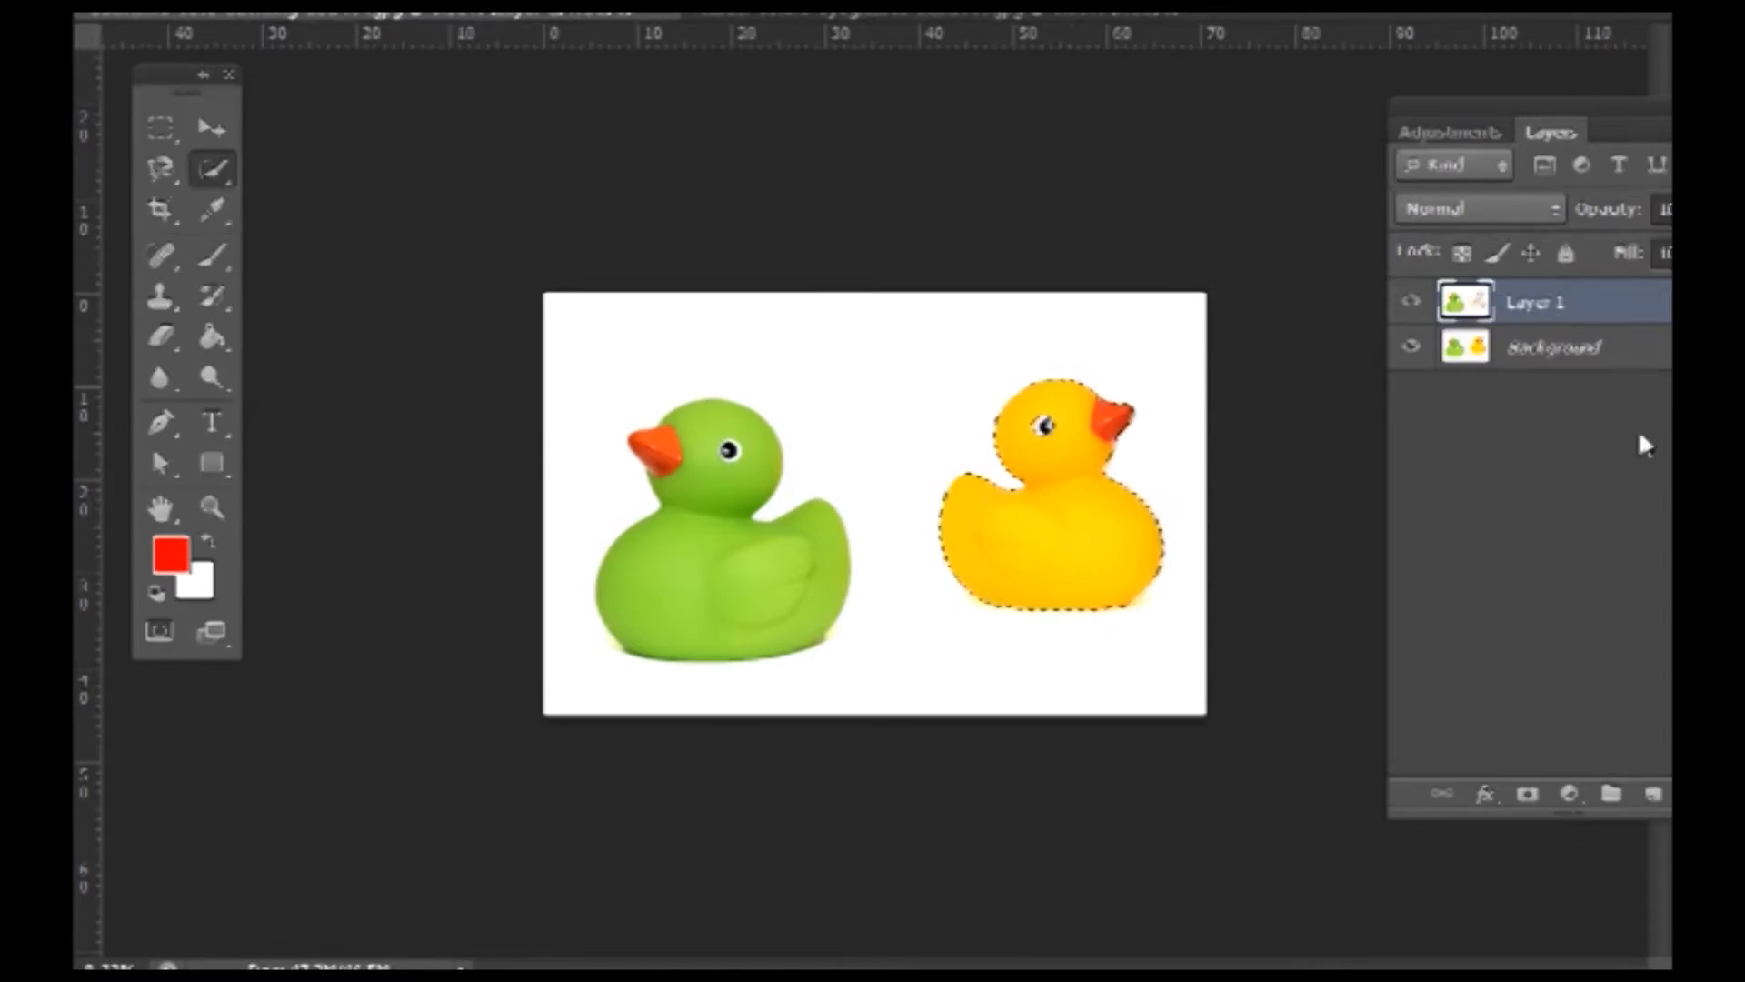
left_click(1411, 345)
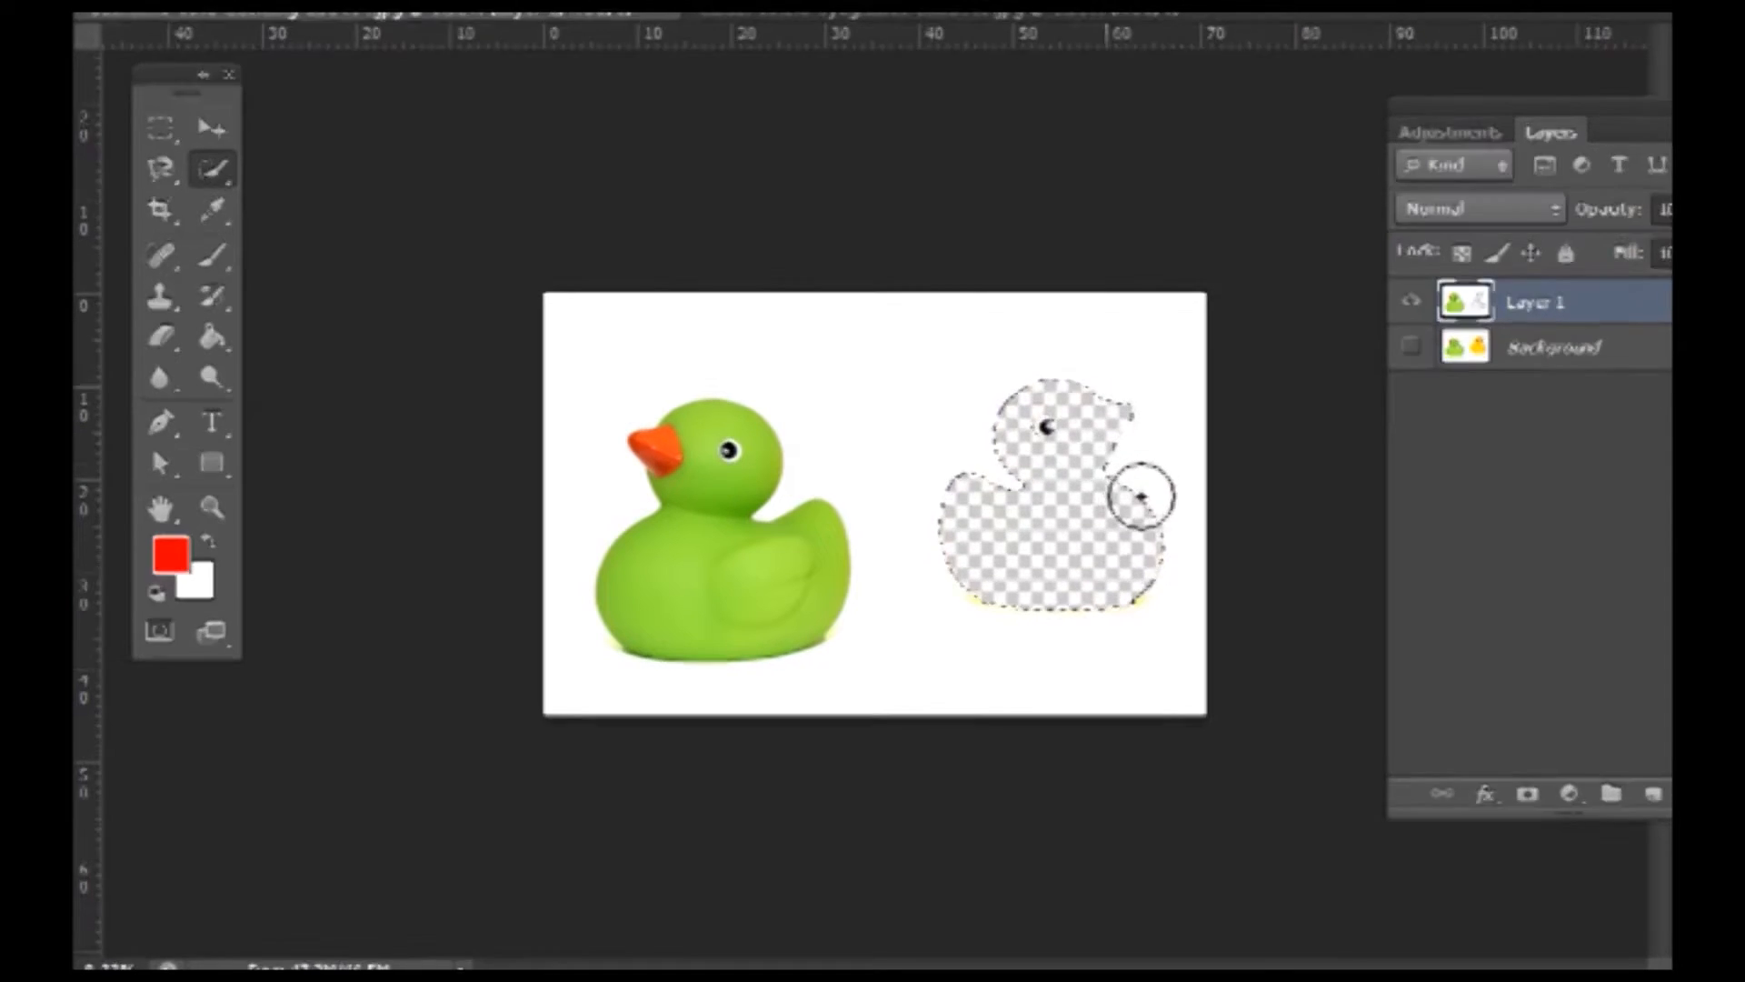
- Undo the yellow duck's deletion, delete it again to compare, then undo once more
key("ctrl+z")
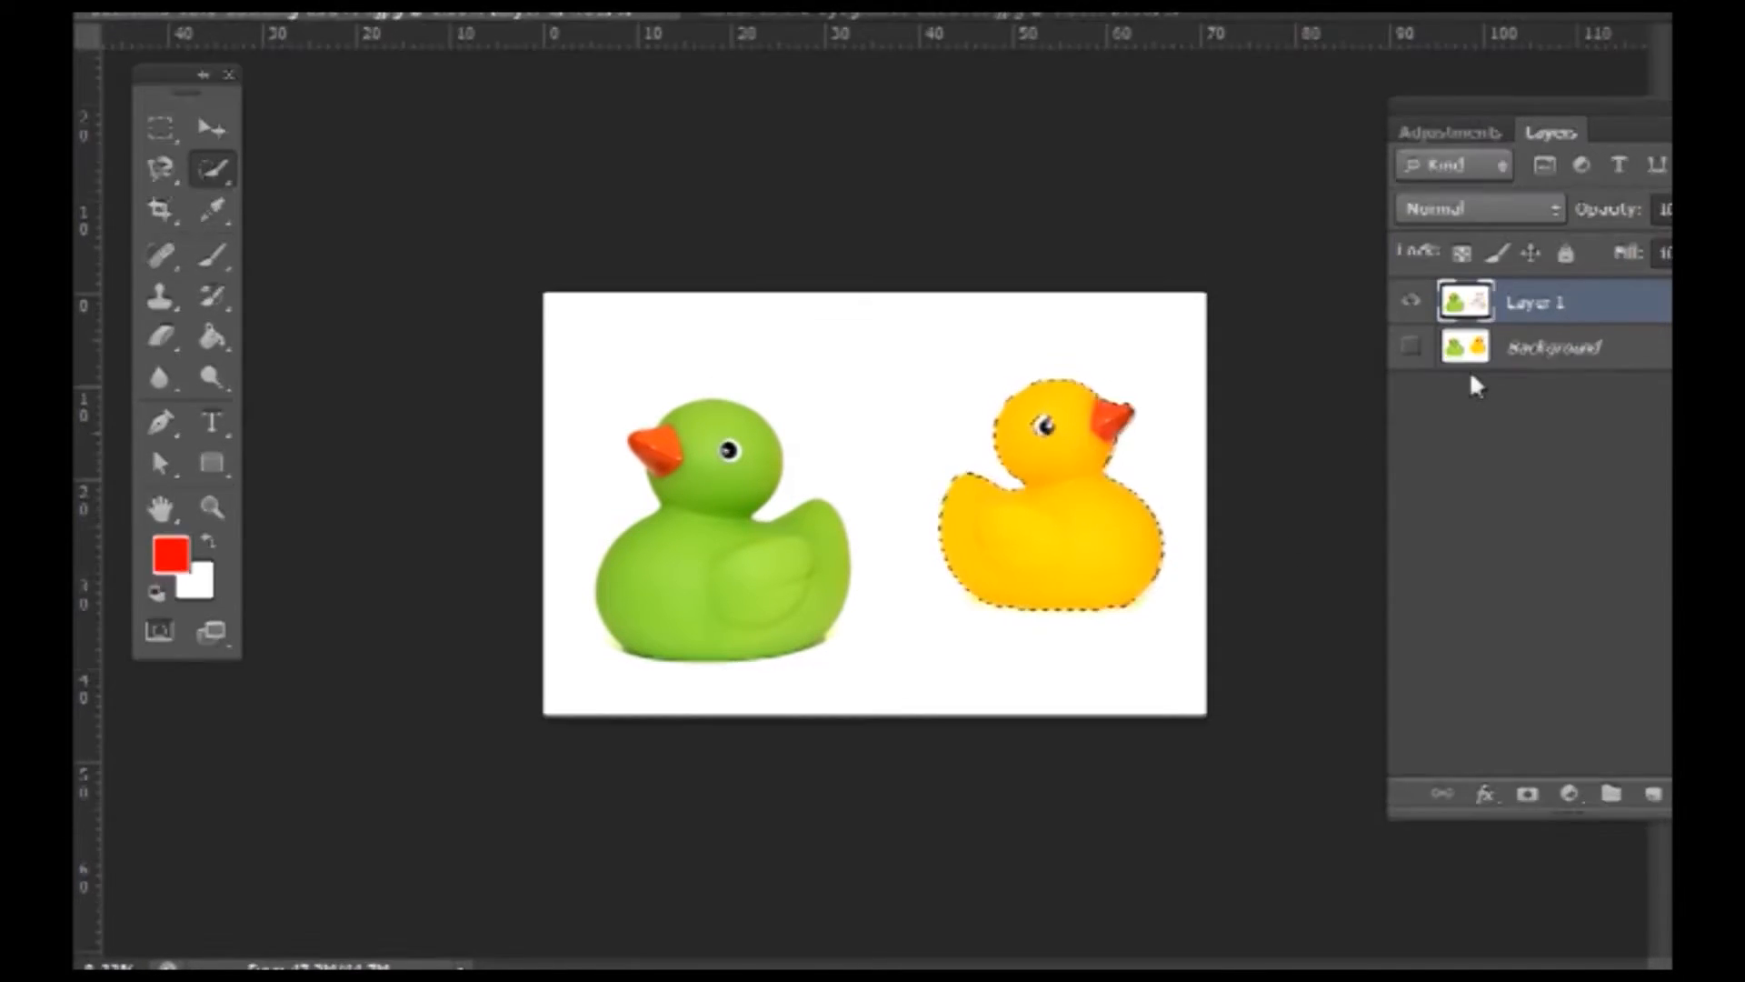
key("Delete")
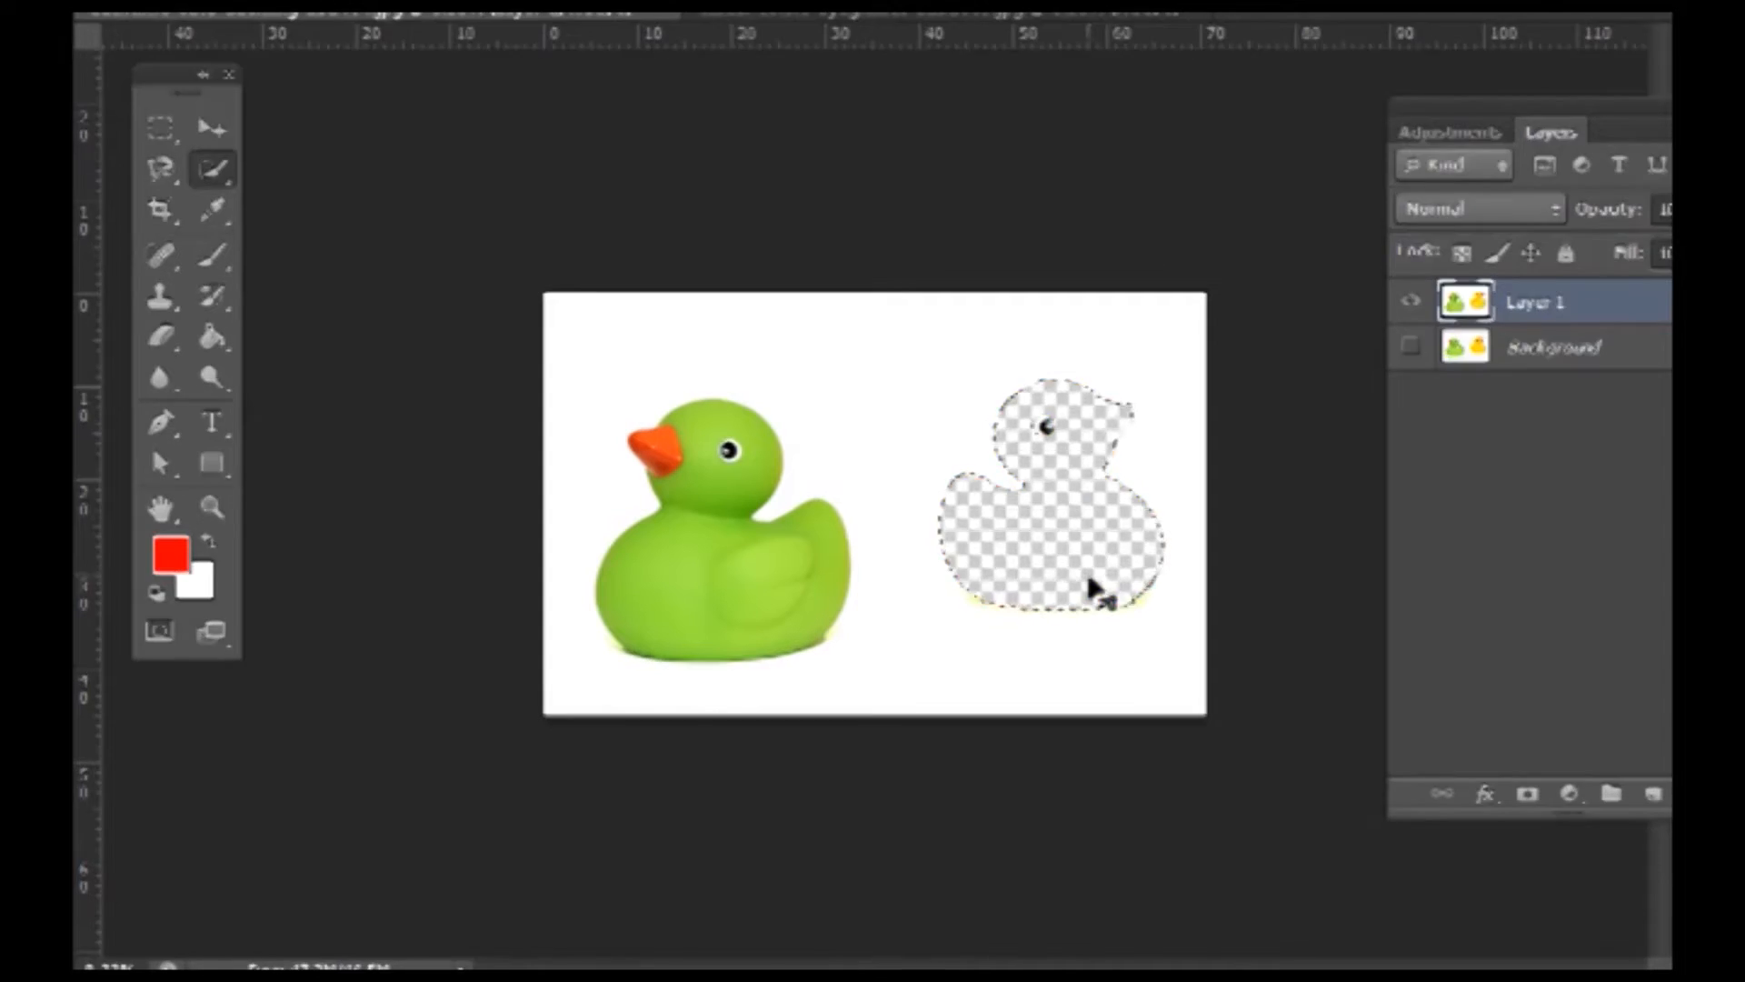
key("ctrl+z")
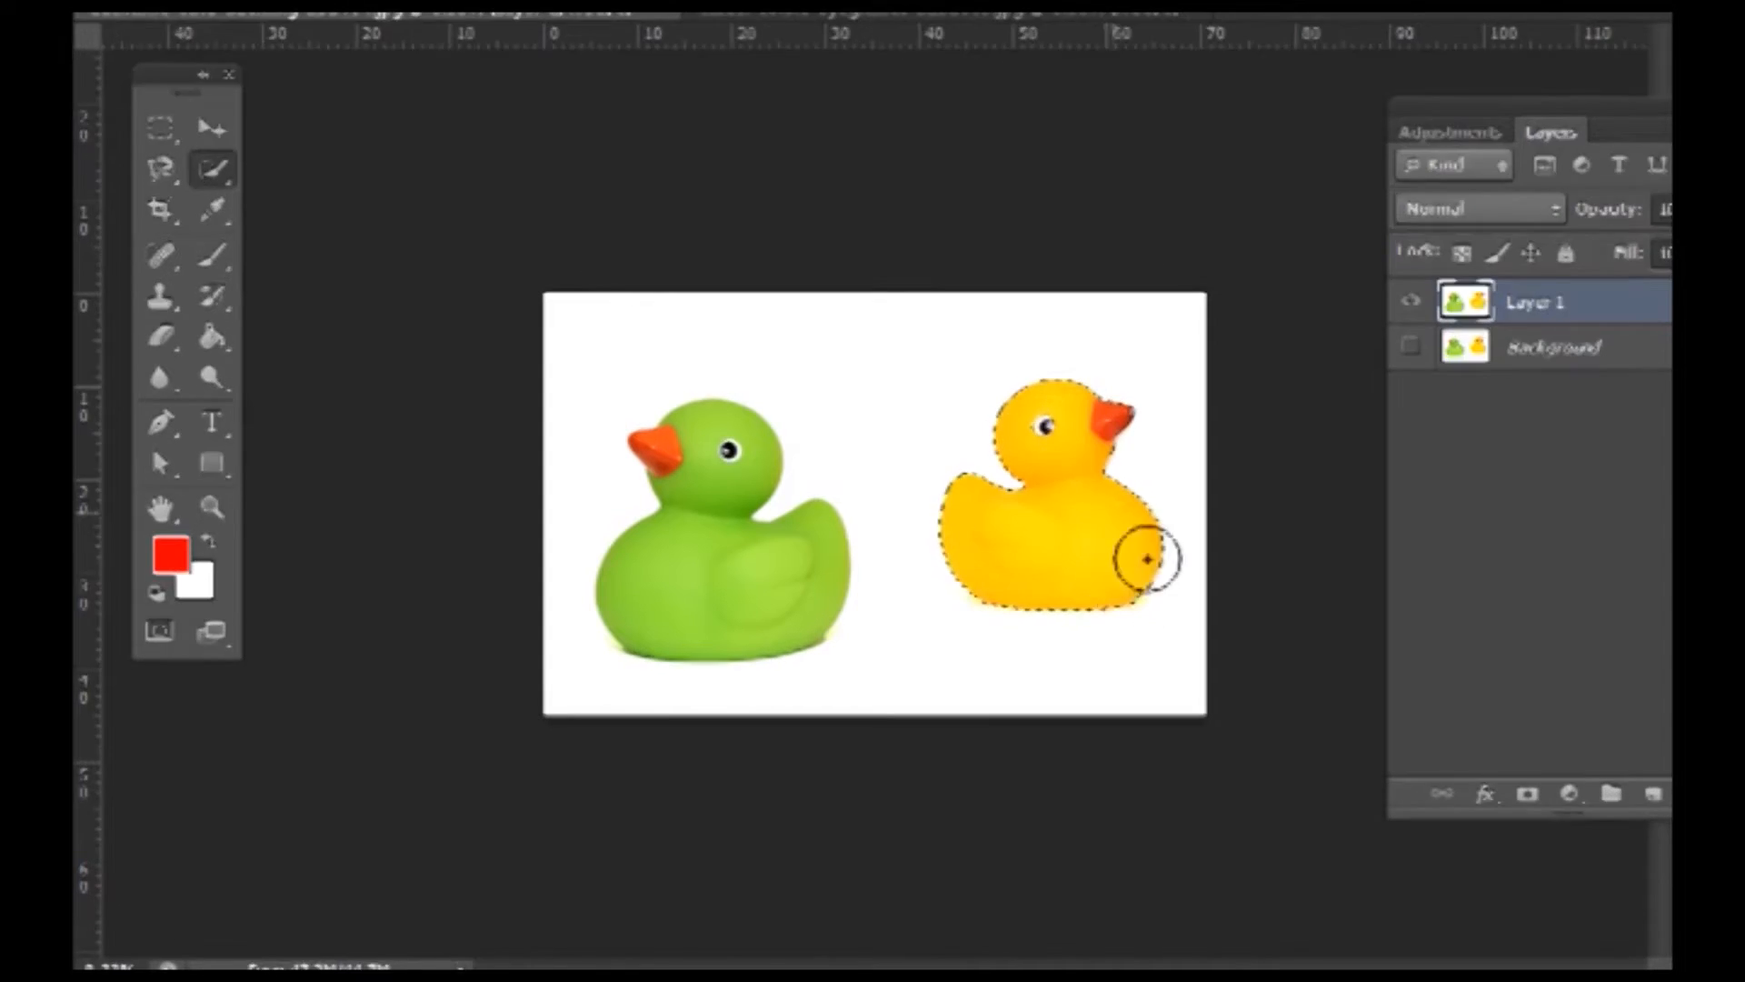
- Fill the yellow duck selection with white sampled from the canvas, then deselect
left_click(173, 556)
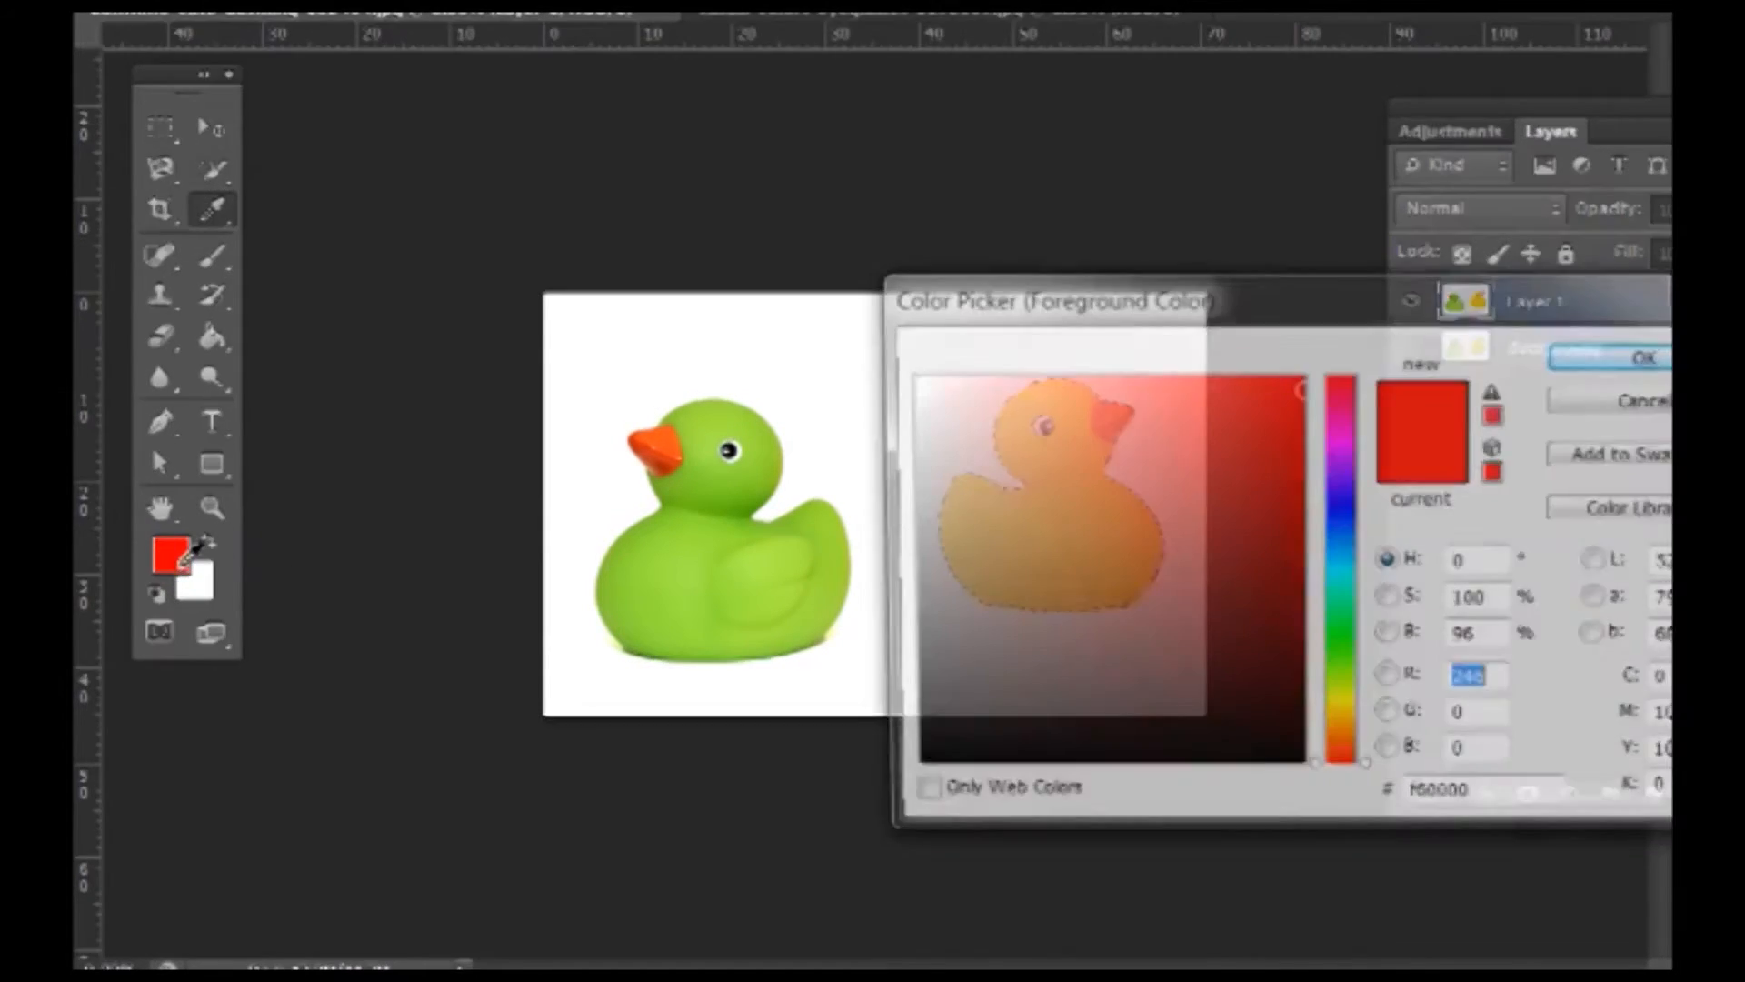
left_click(824, 346)
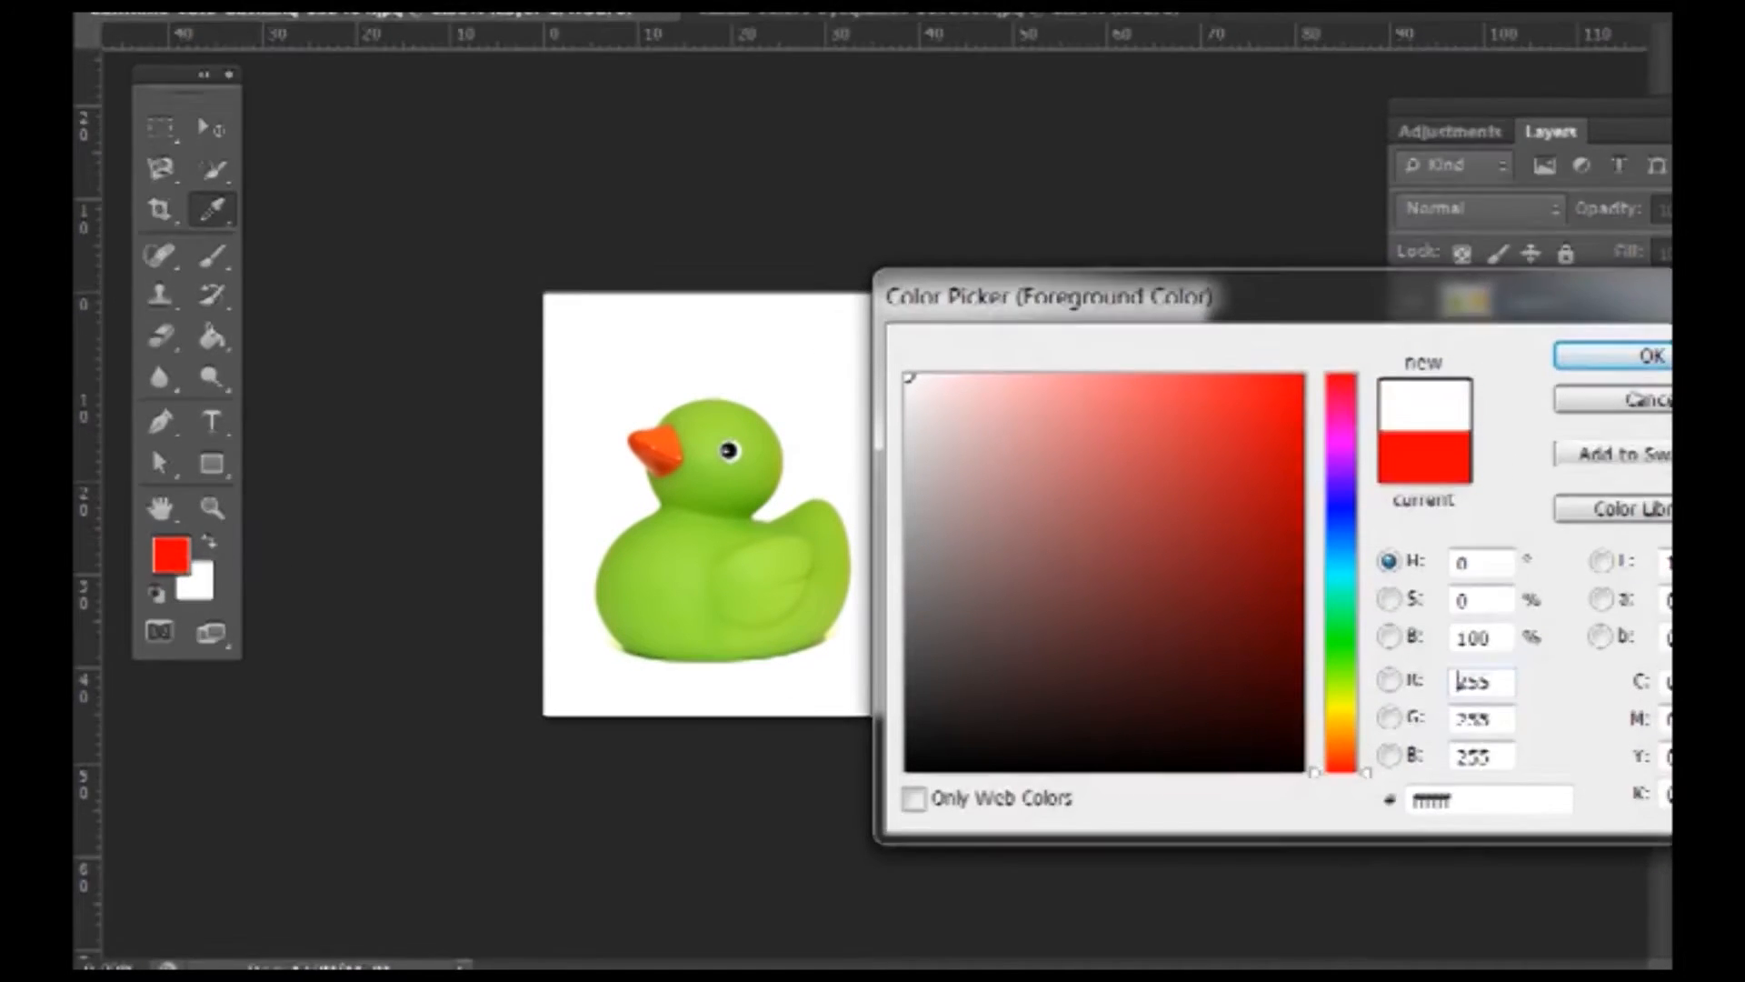
left_click(1584, 364)
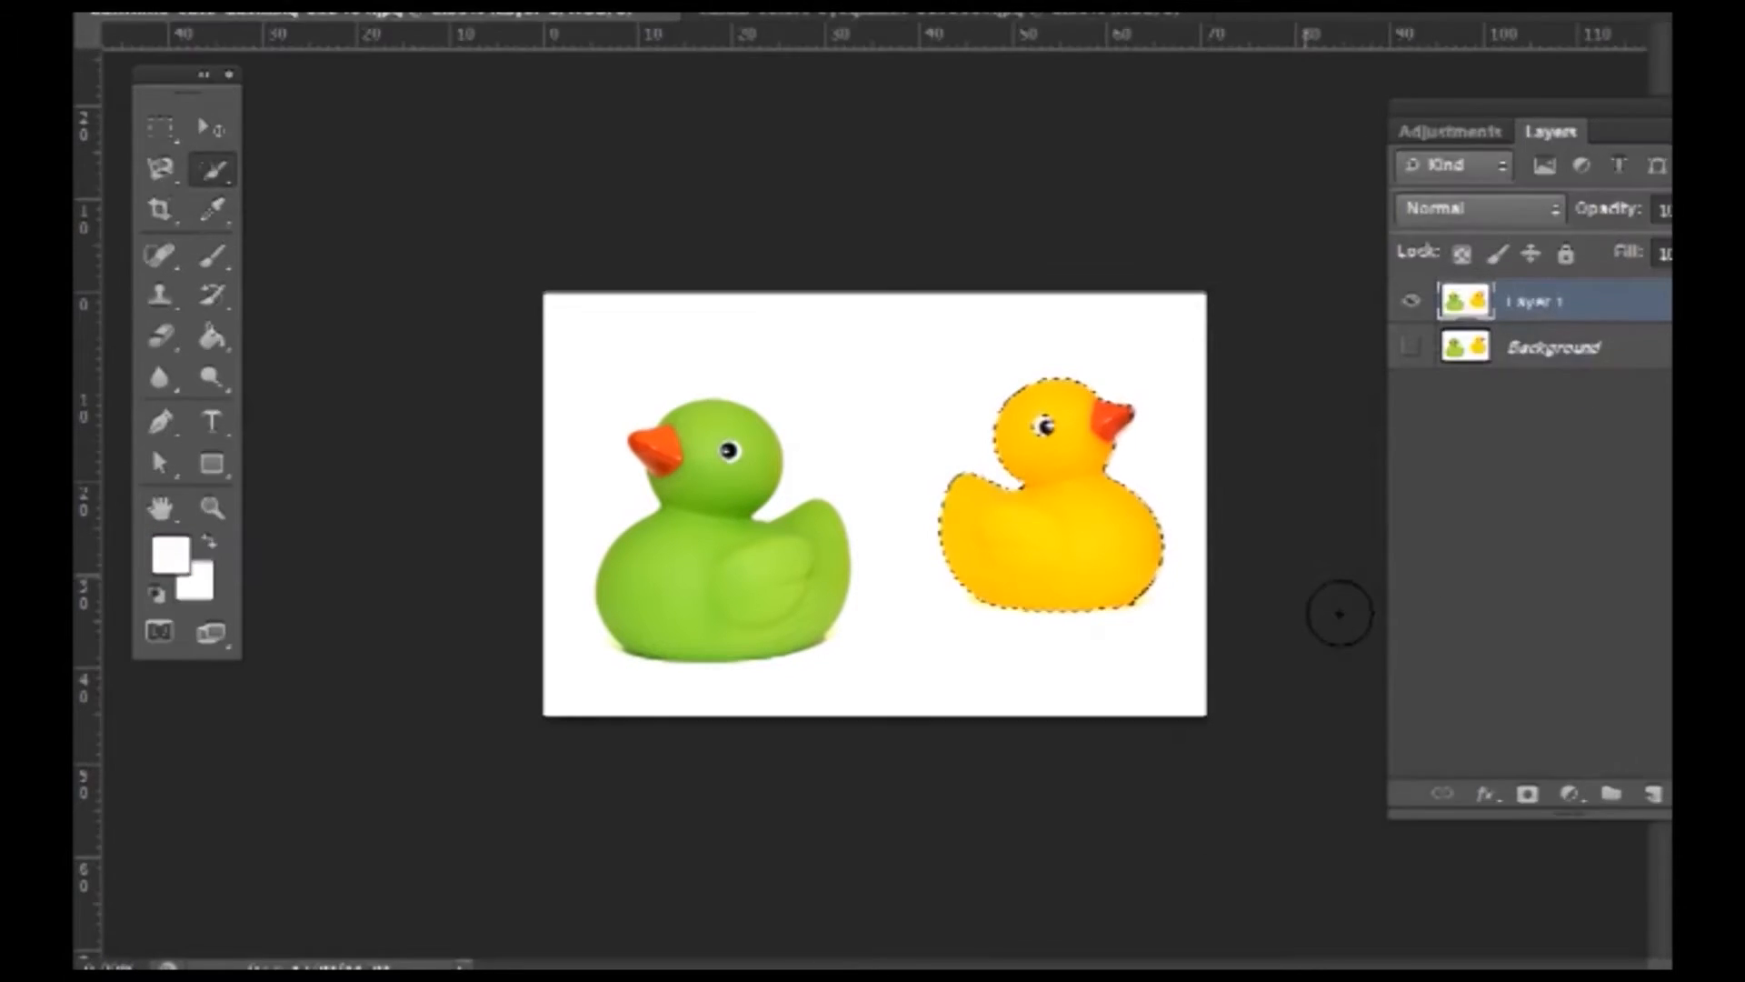
key("alt+BackSpace")
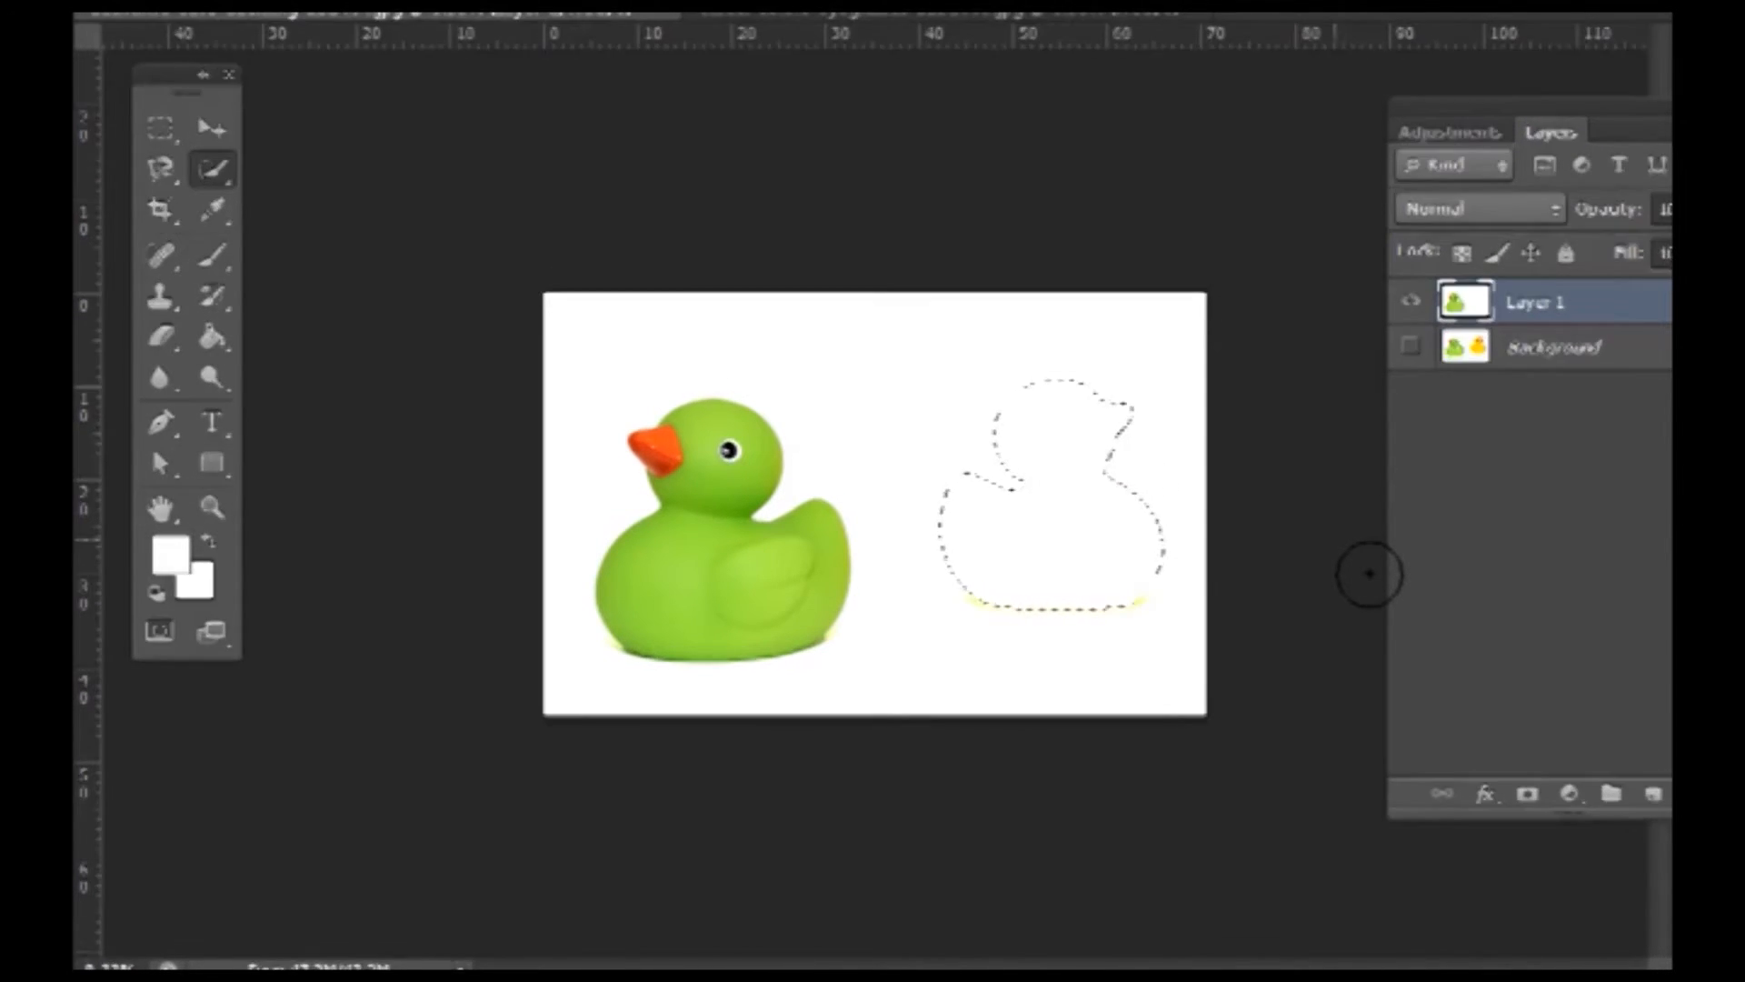
key("ctrl+d")
- Show the original Background and hide Layer 1 to compare
mouse_move(1425, 379)
left_mouse_down()
mouse_move(1425, 321)
mouse_move(1423, 362)
left_mouse_up()
left_click(1423, 358)
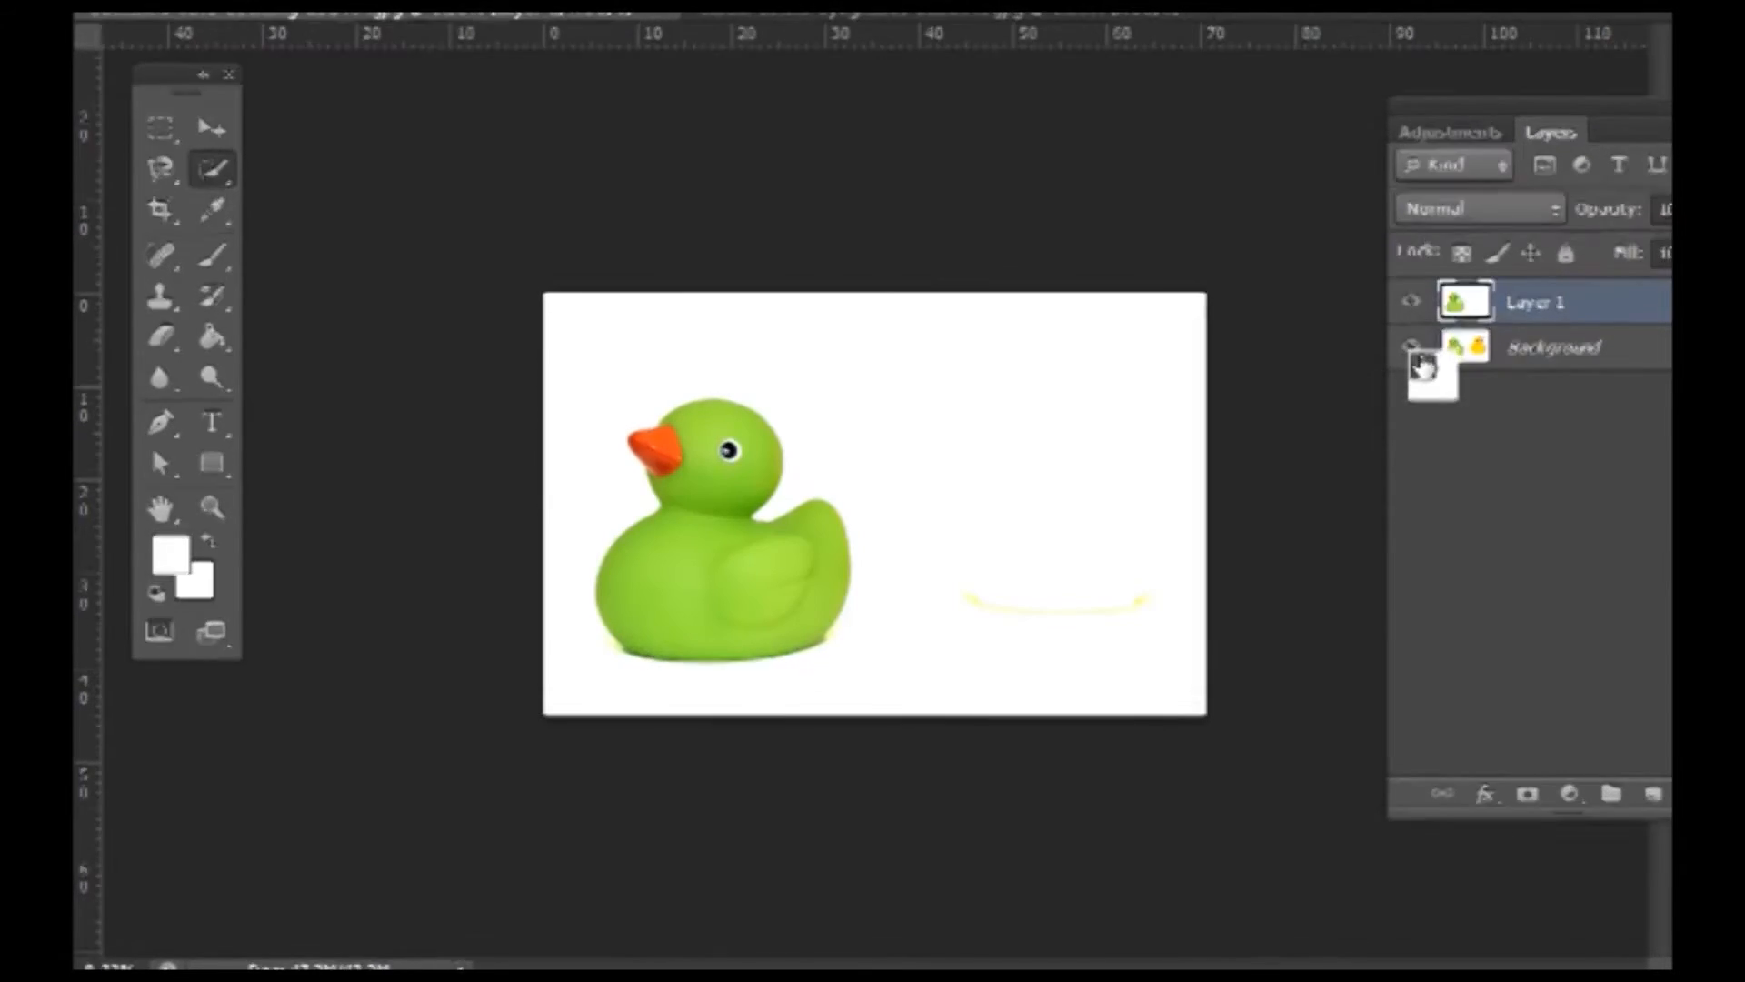
left_click(1424, 314)
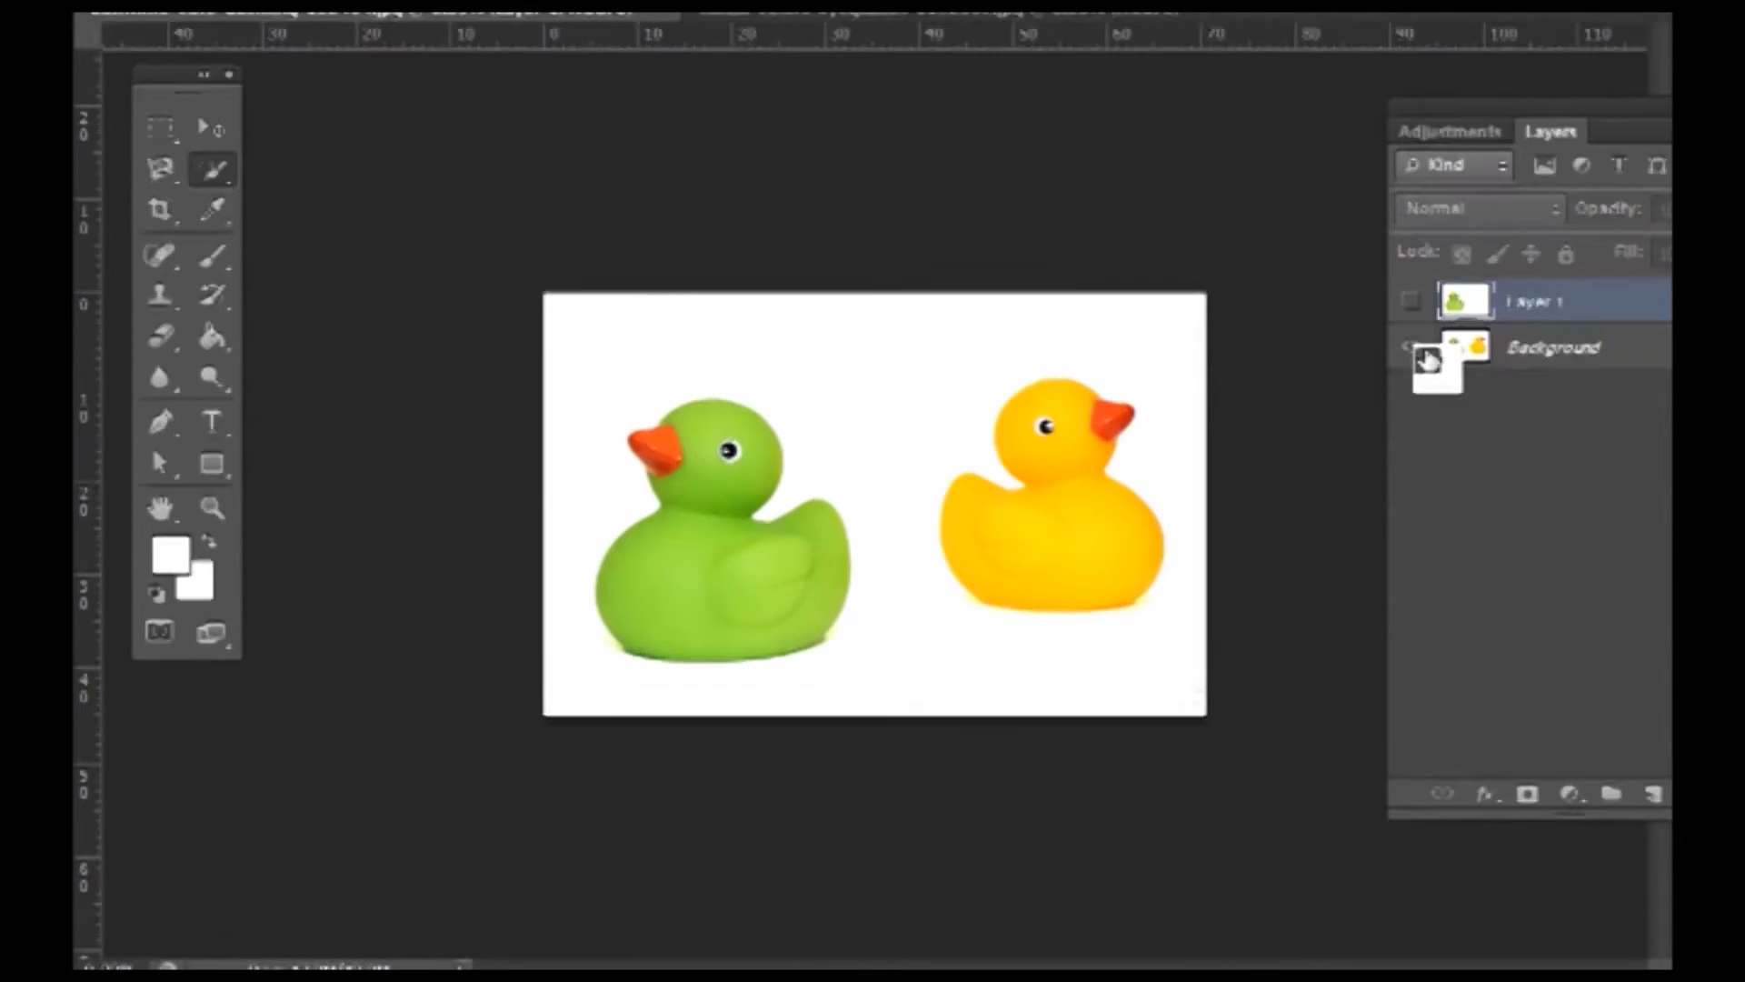
- Delete the white-painted Layer 1, duplicate the Background afresh, and open the selection tools flyout
left_click(1425, 312)
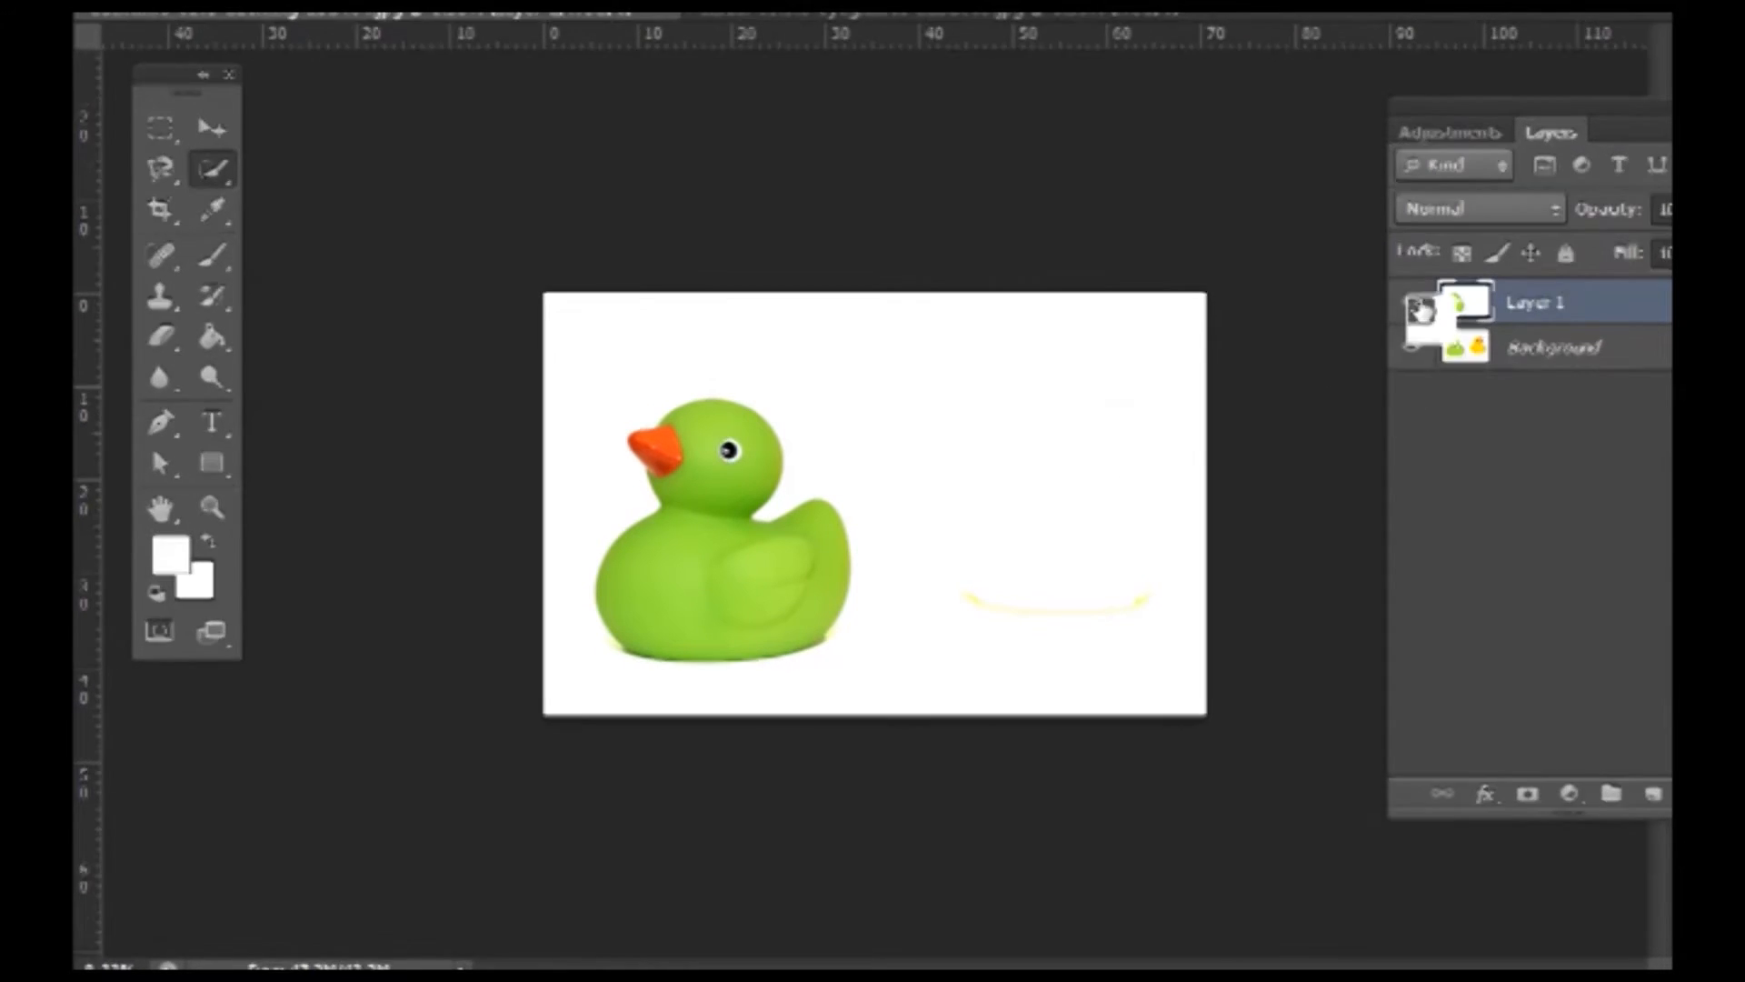
left_click(1411, 301)
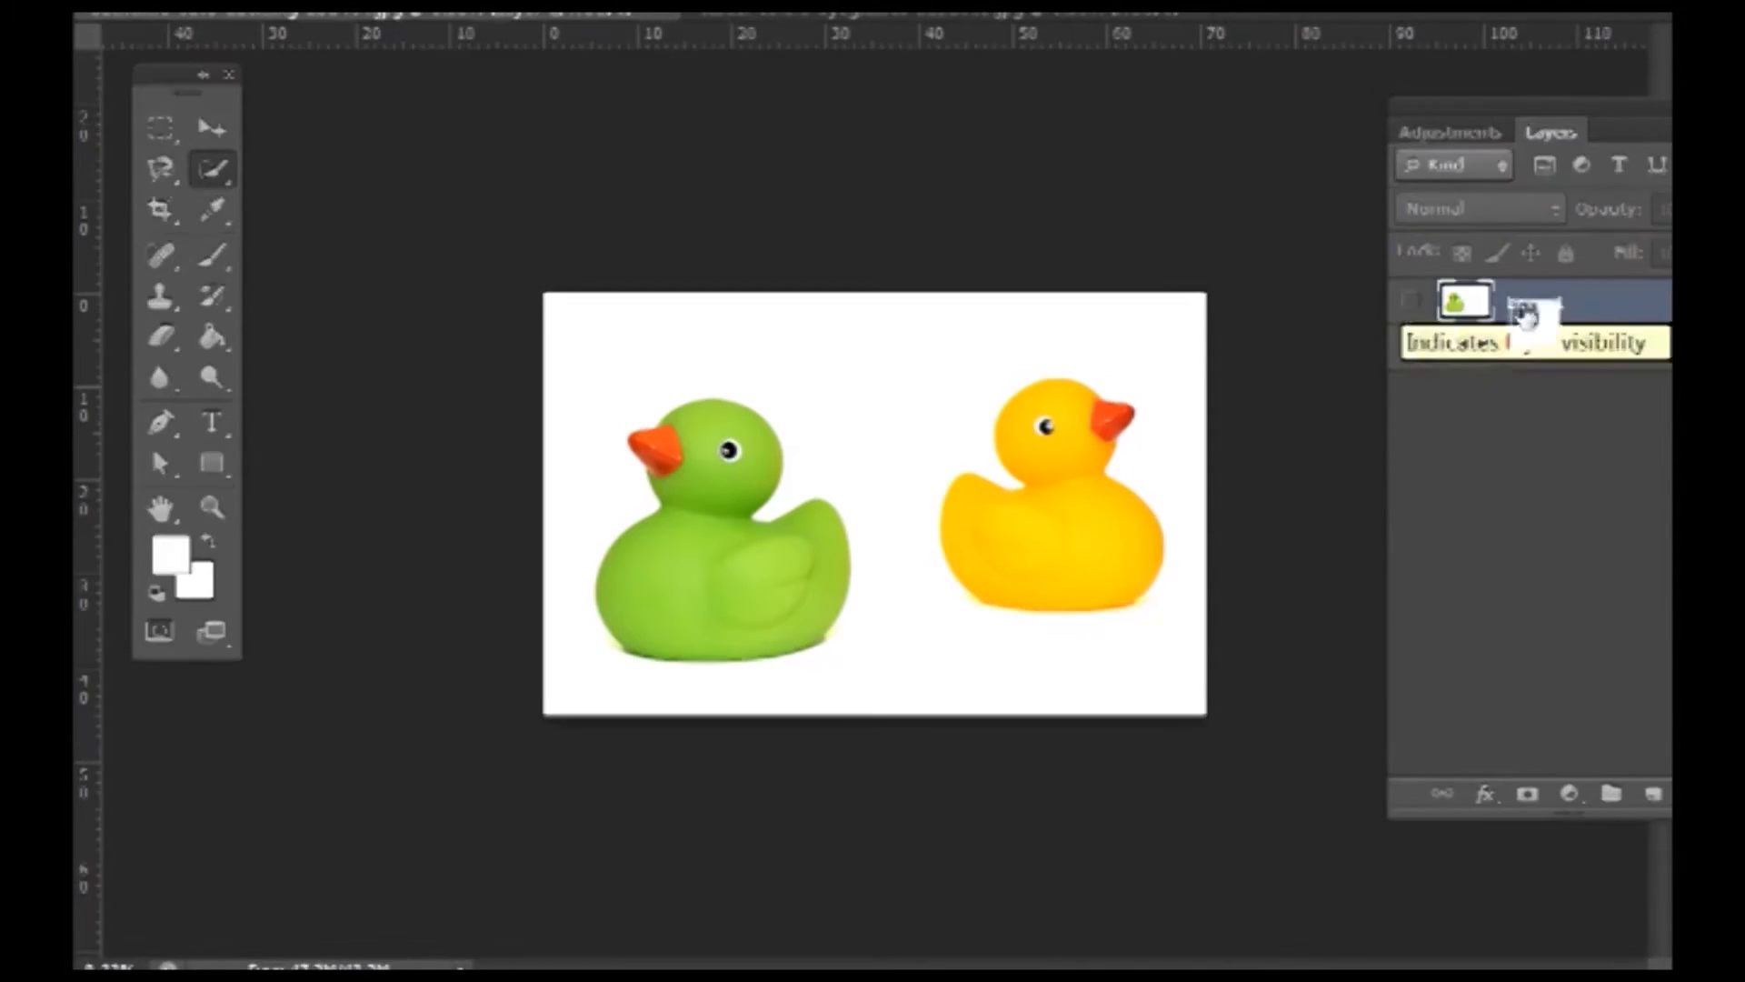
key("Delete")
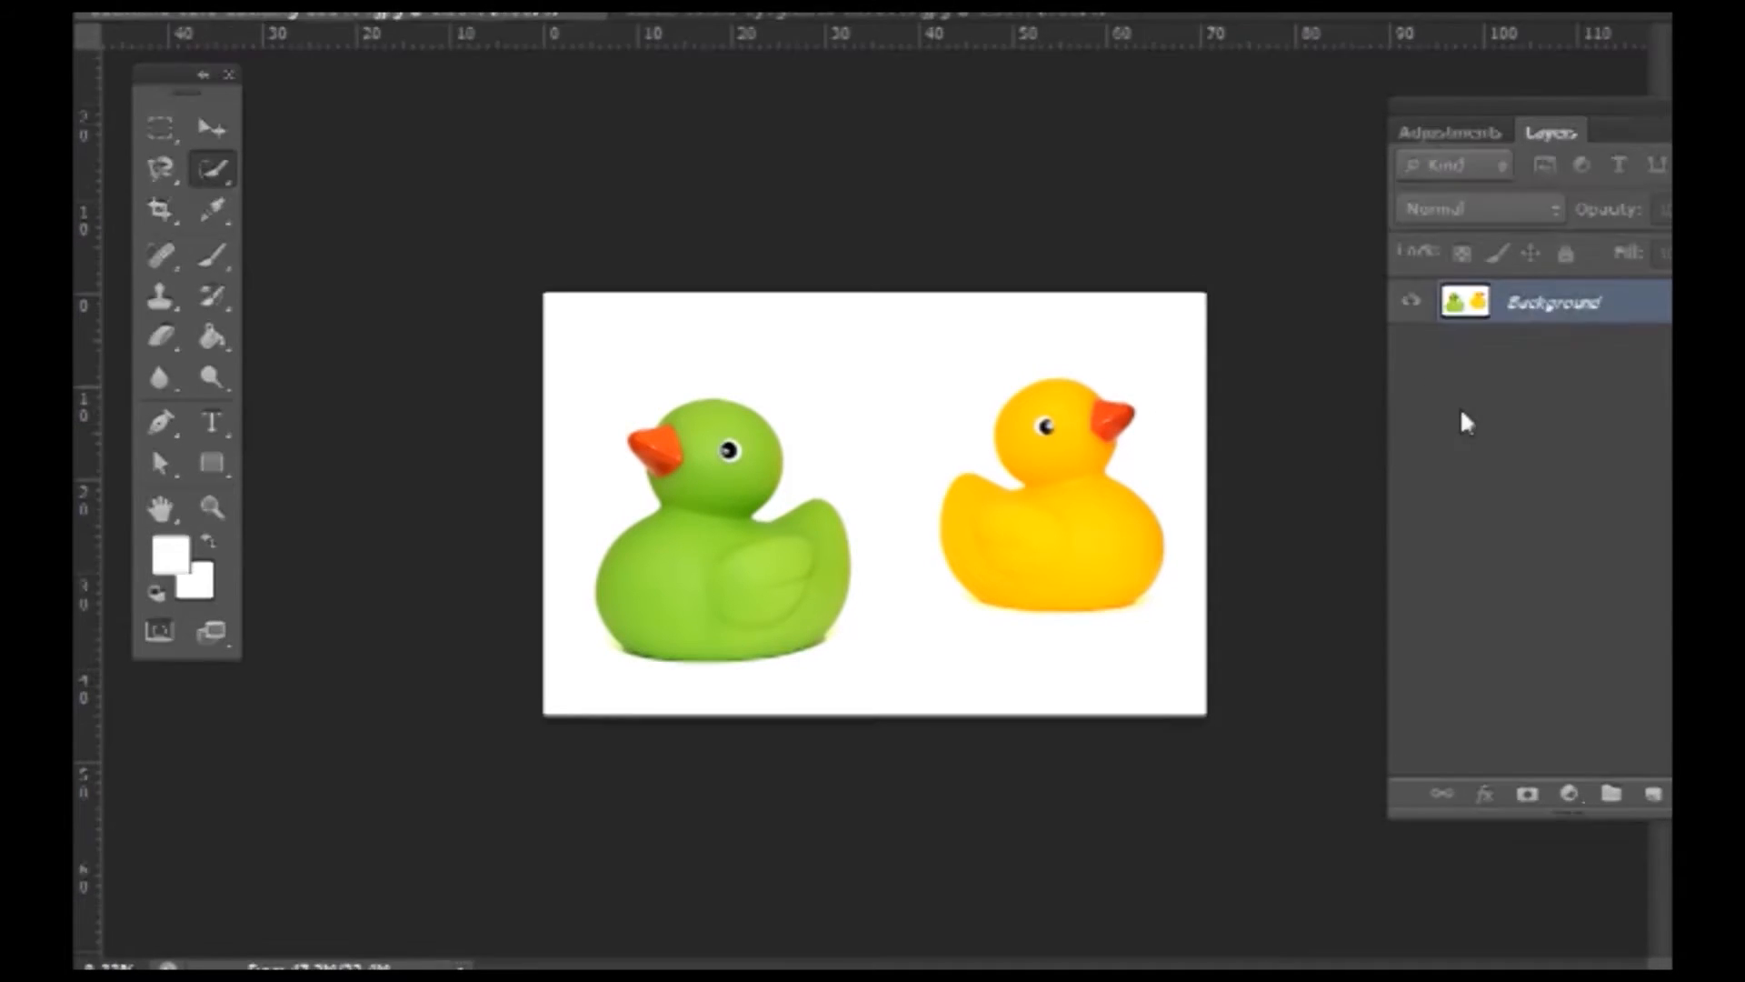
key("ctrl+j")
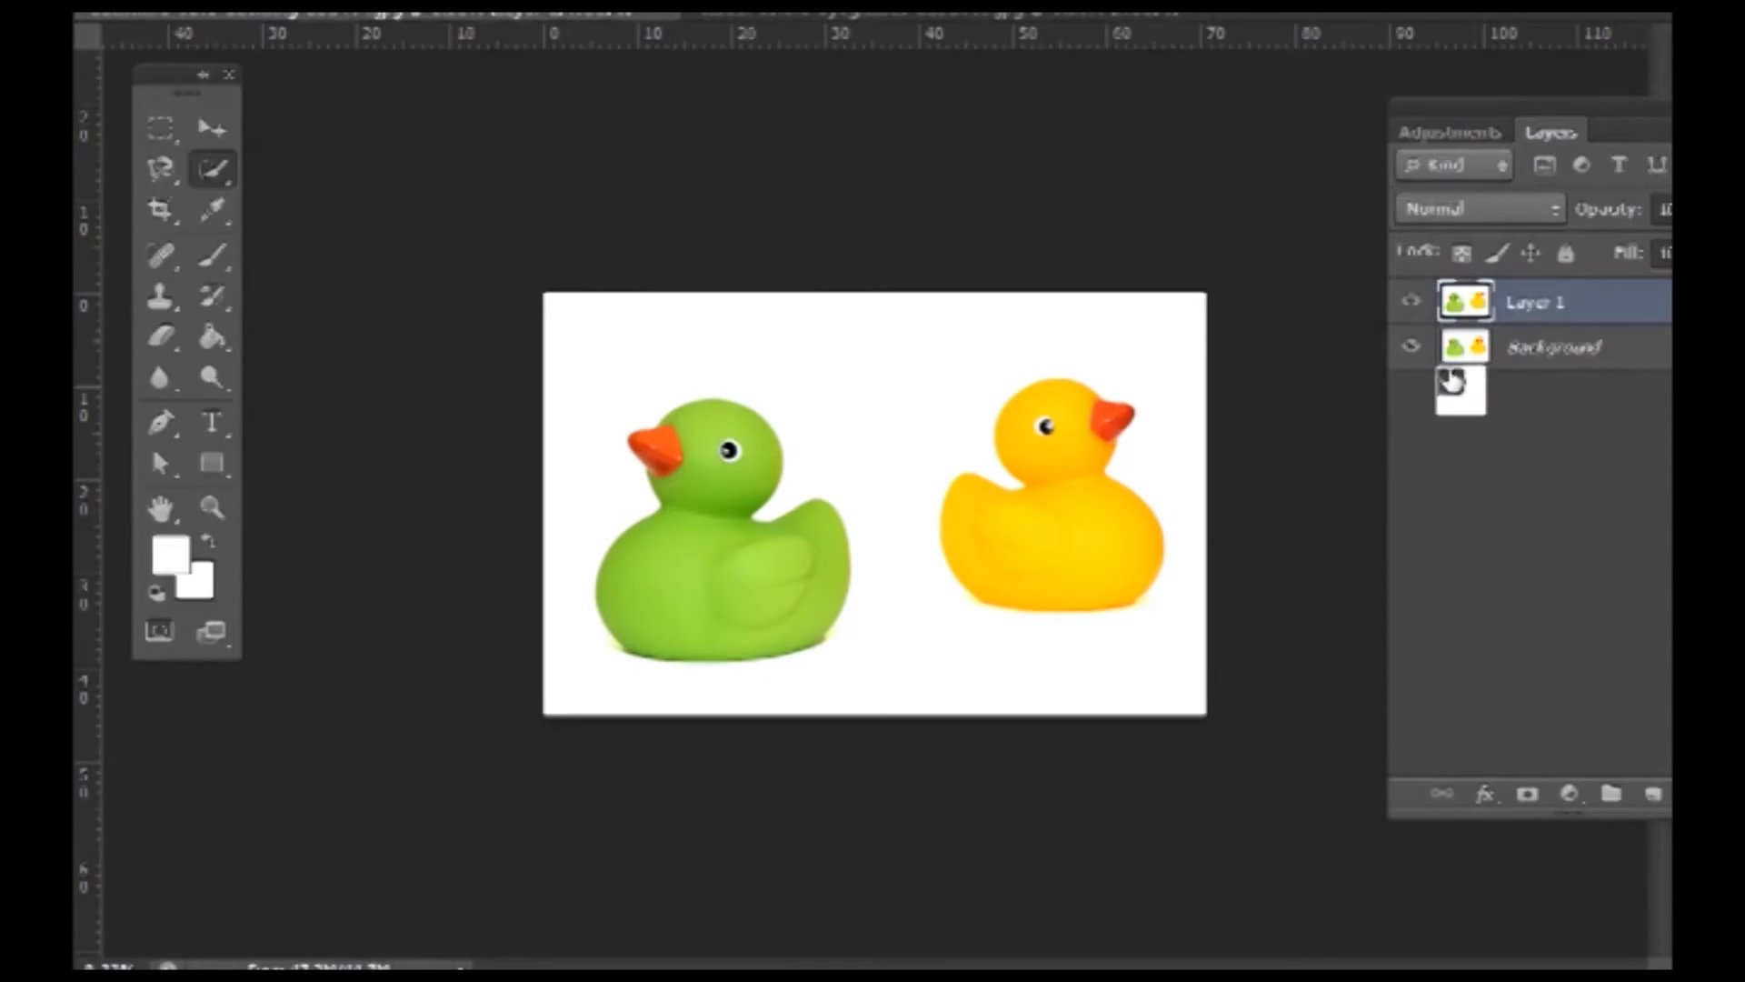
right_click(224, 171)
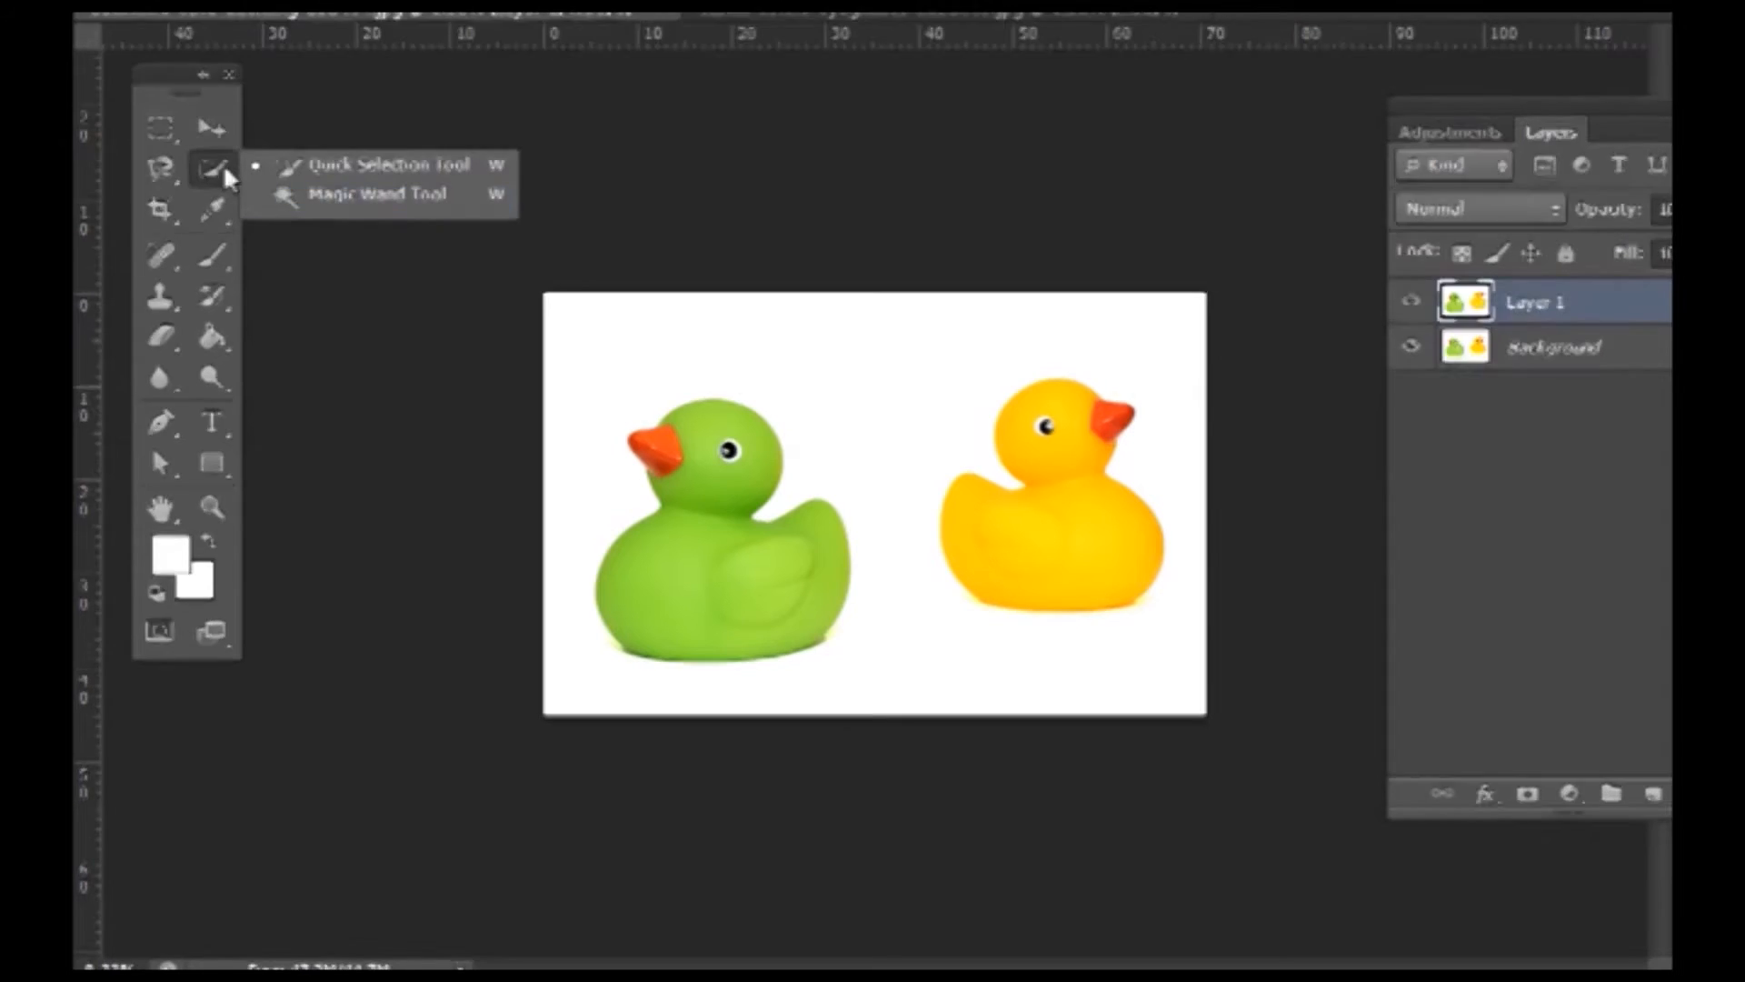
- Try Magic Wand selections on the green duck's neck and body, then deselect
left_click(314, 205)
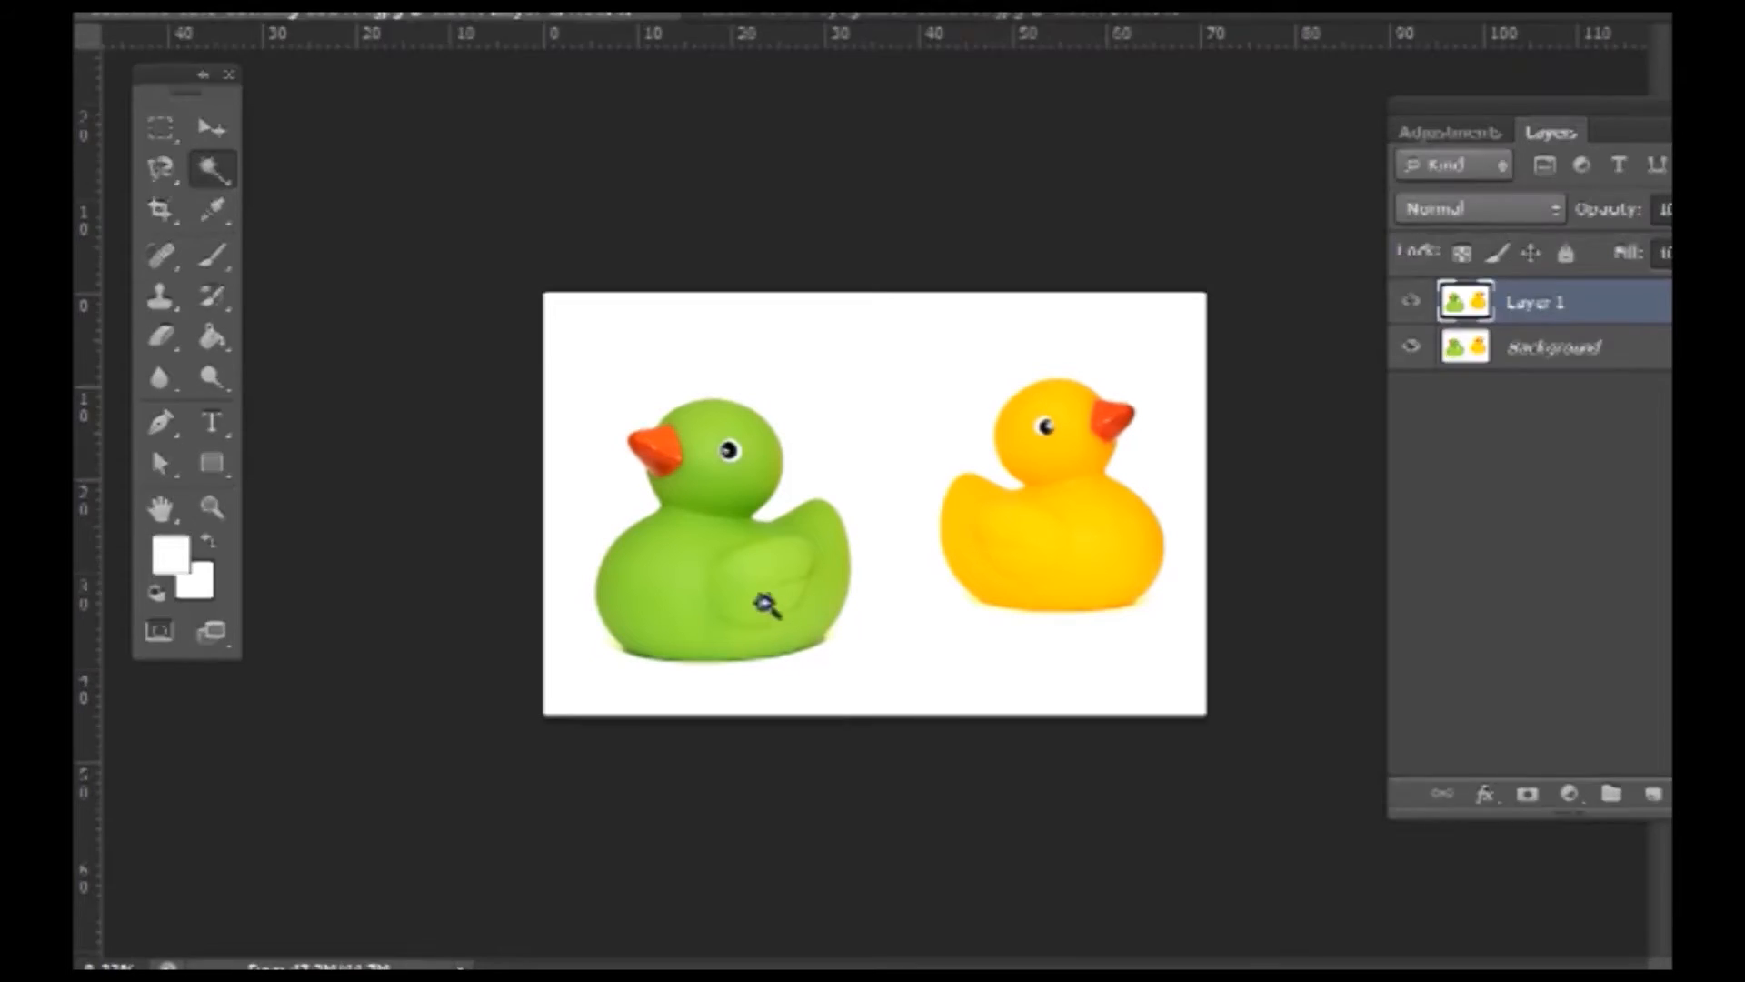
left_click_drag(705, 491, 741, 482)
left_click(718, 514, "shift")
left_click(695, 578, "shift")
key("ctrl+d")
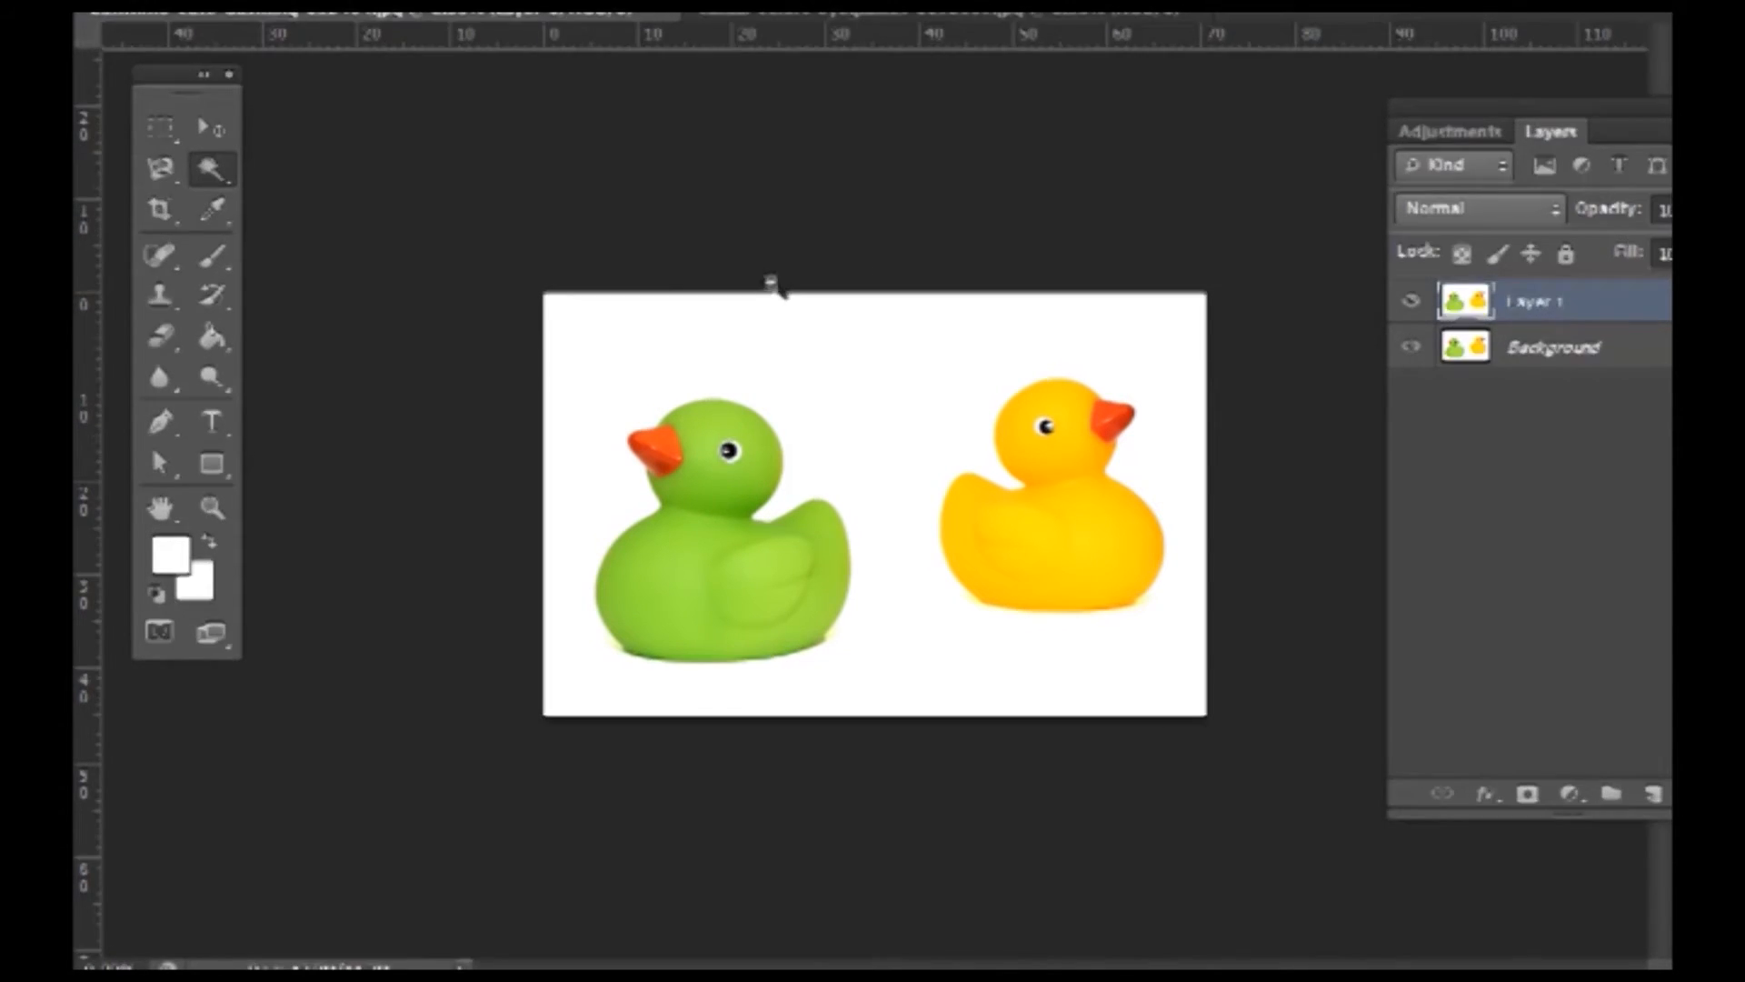
- Select the green duck's body, breast, wing and eye patch with the Magic Wand
left_click(718, 525)
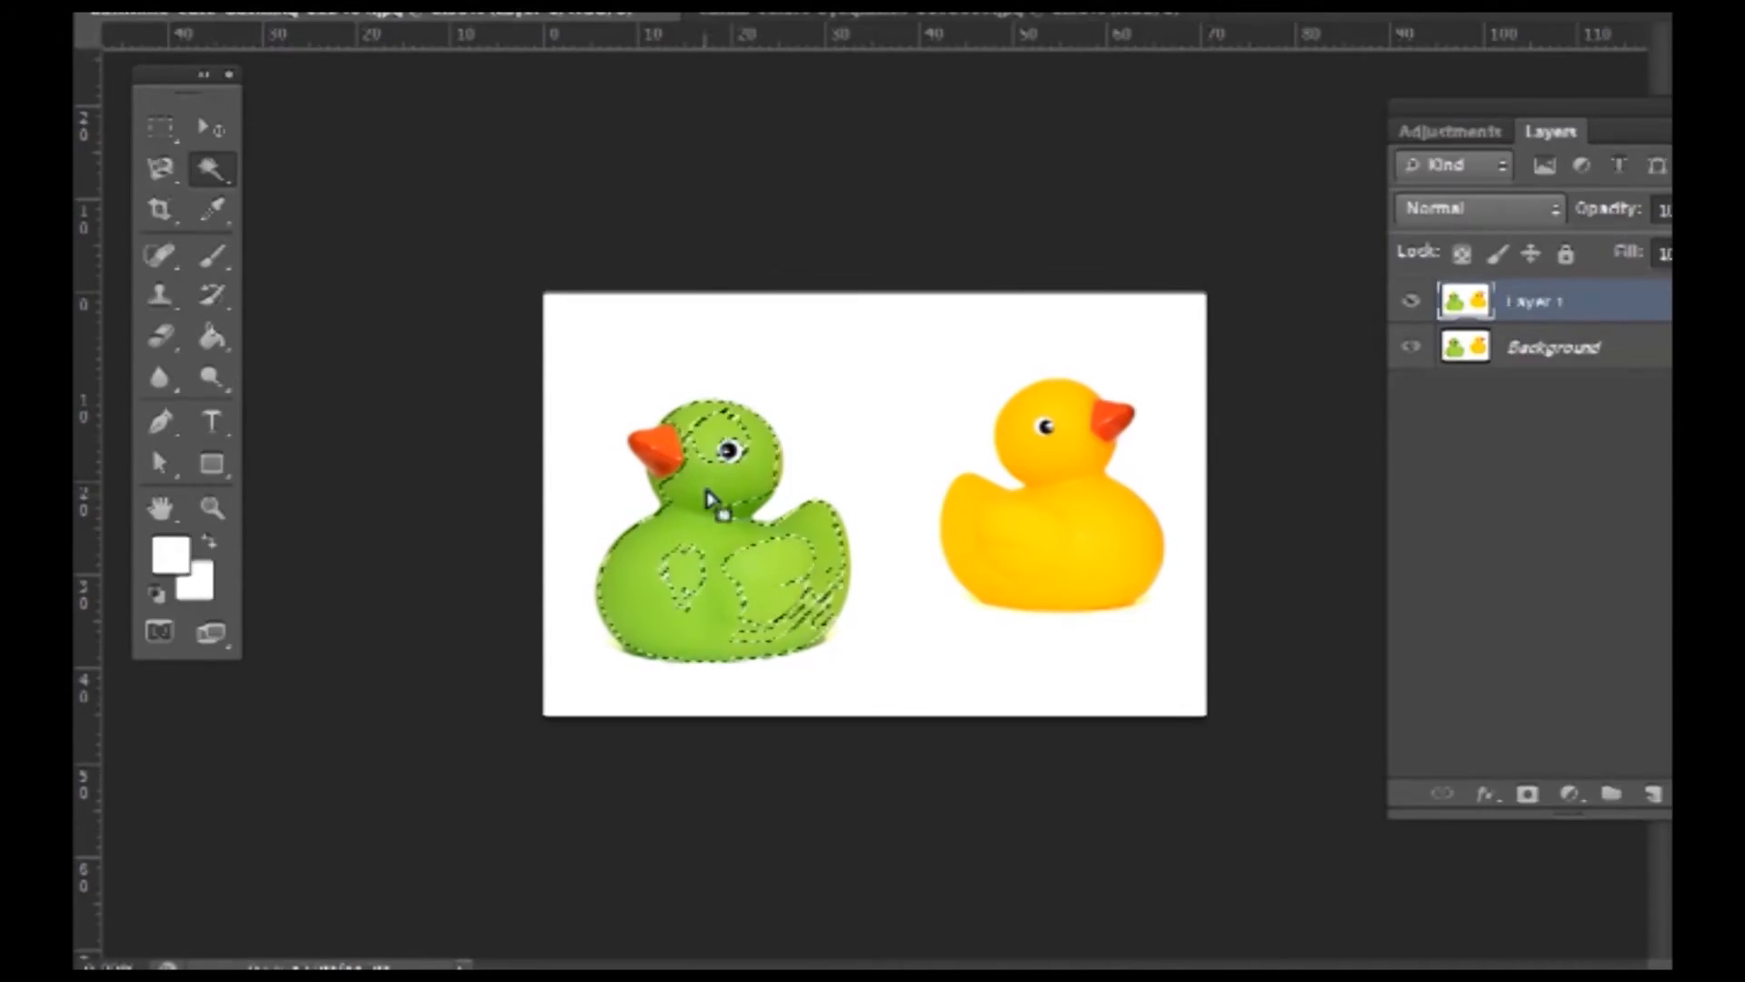
left_click(769, 588, "shift")
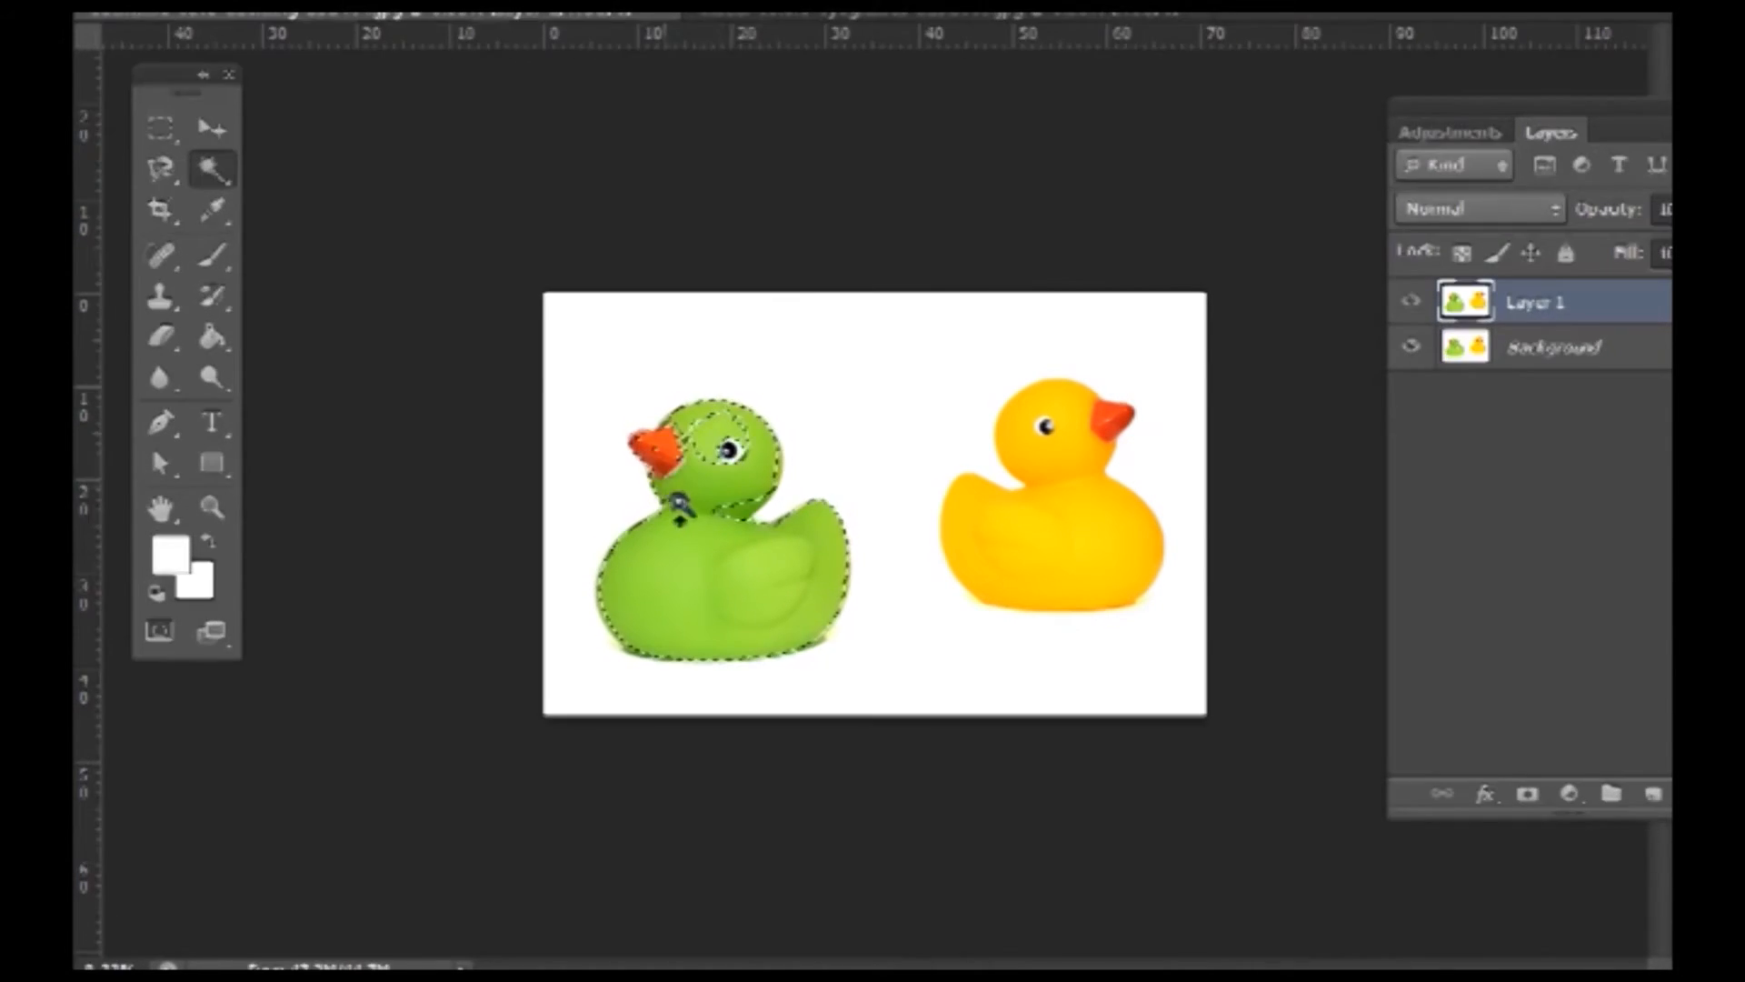
left_click(718, 451, "shift")
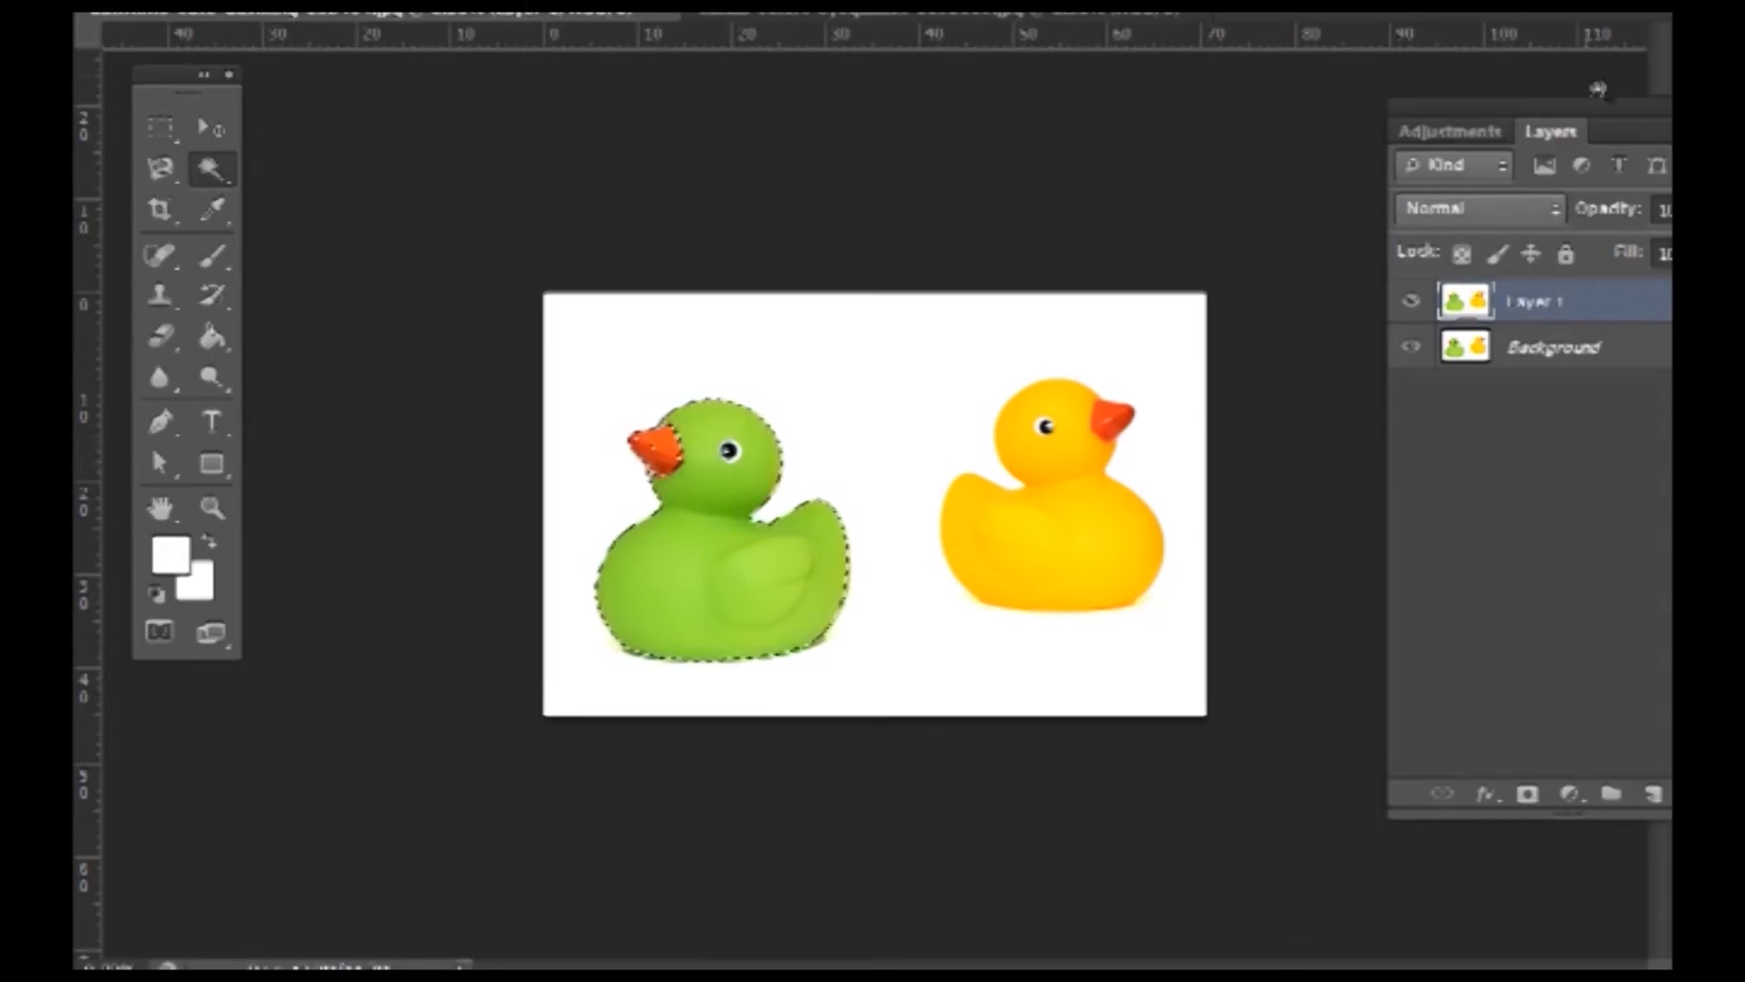
- Zoom in on the duck's head and add the beak-to-head gap to the selection with the Magic Wand
key("z")
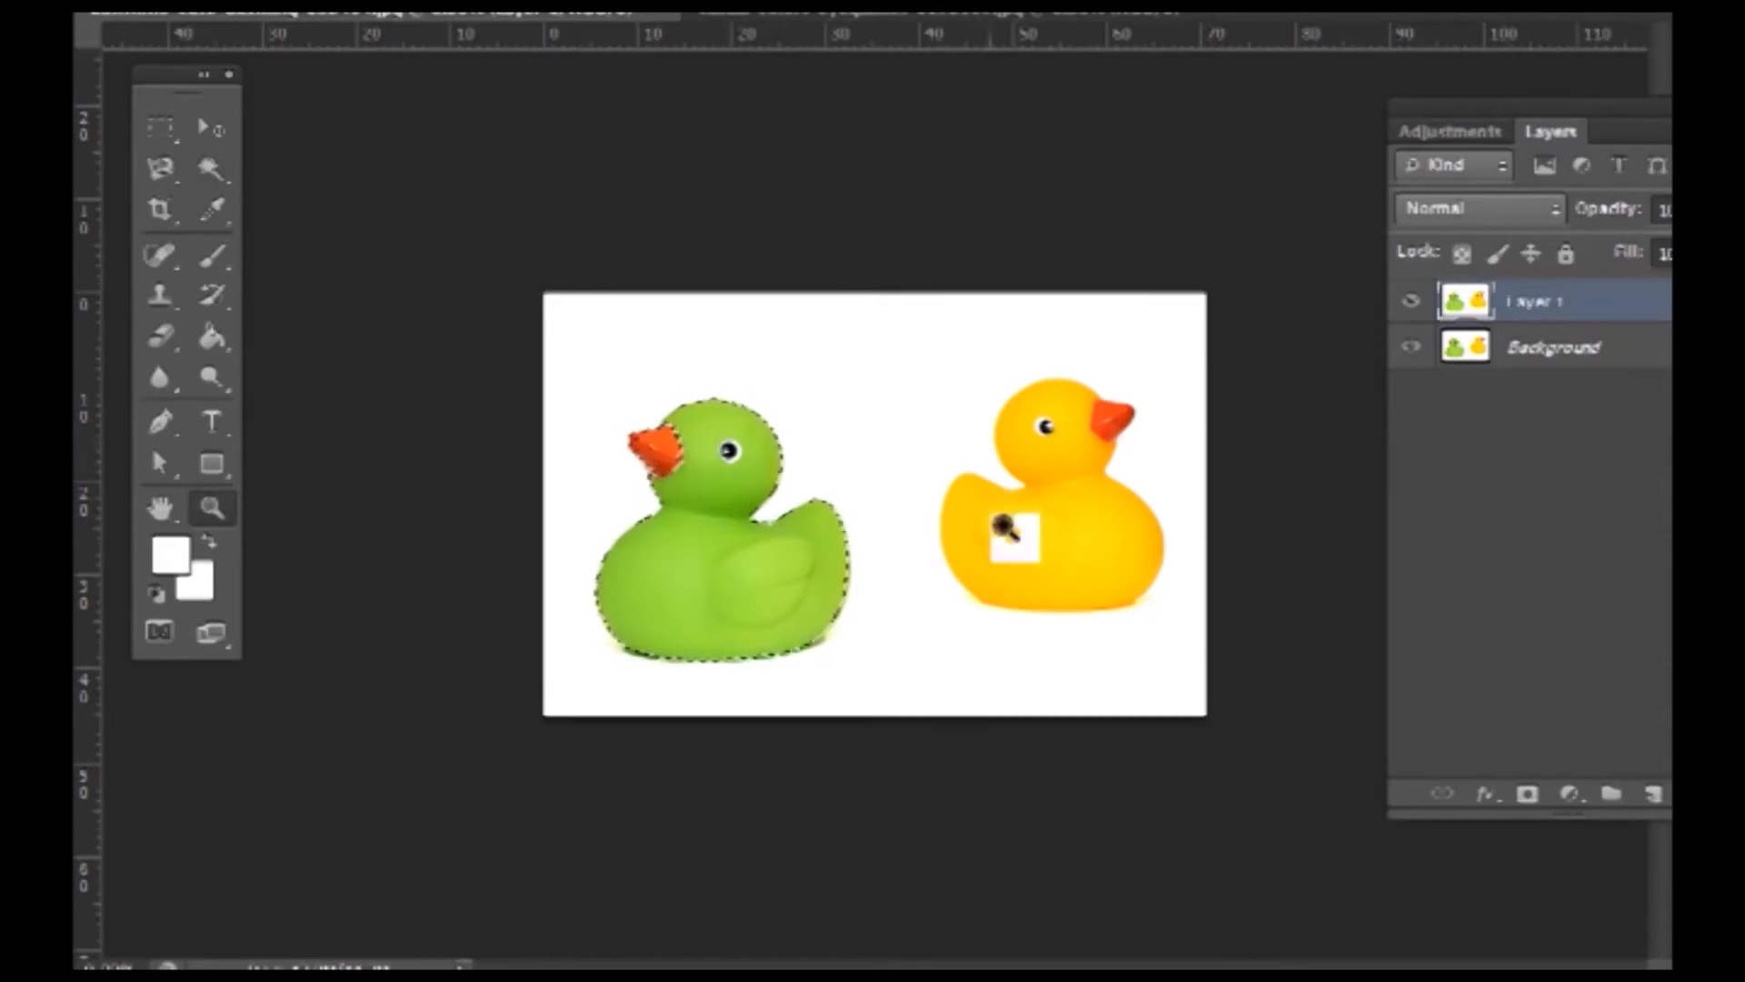
left_click(700, 481)
left_click(502, 443)
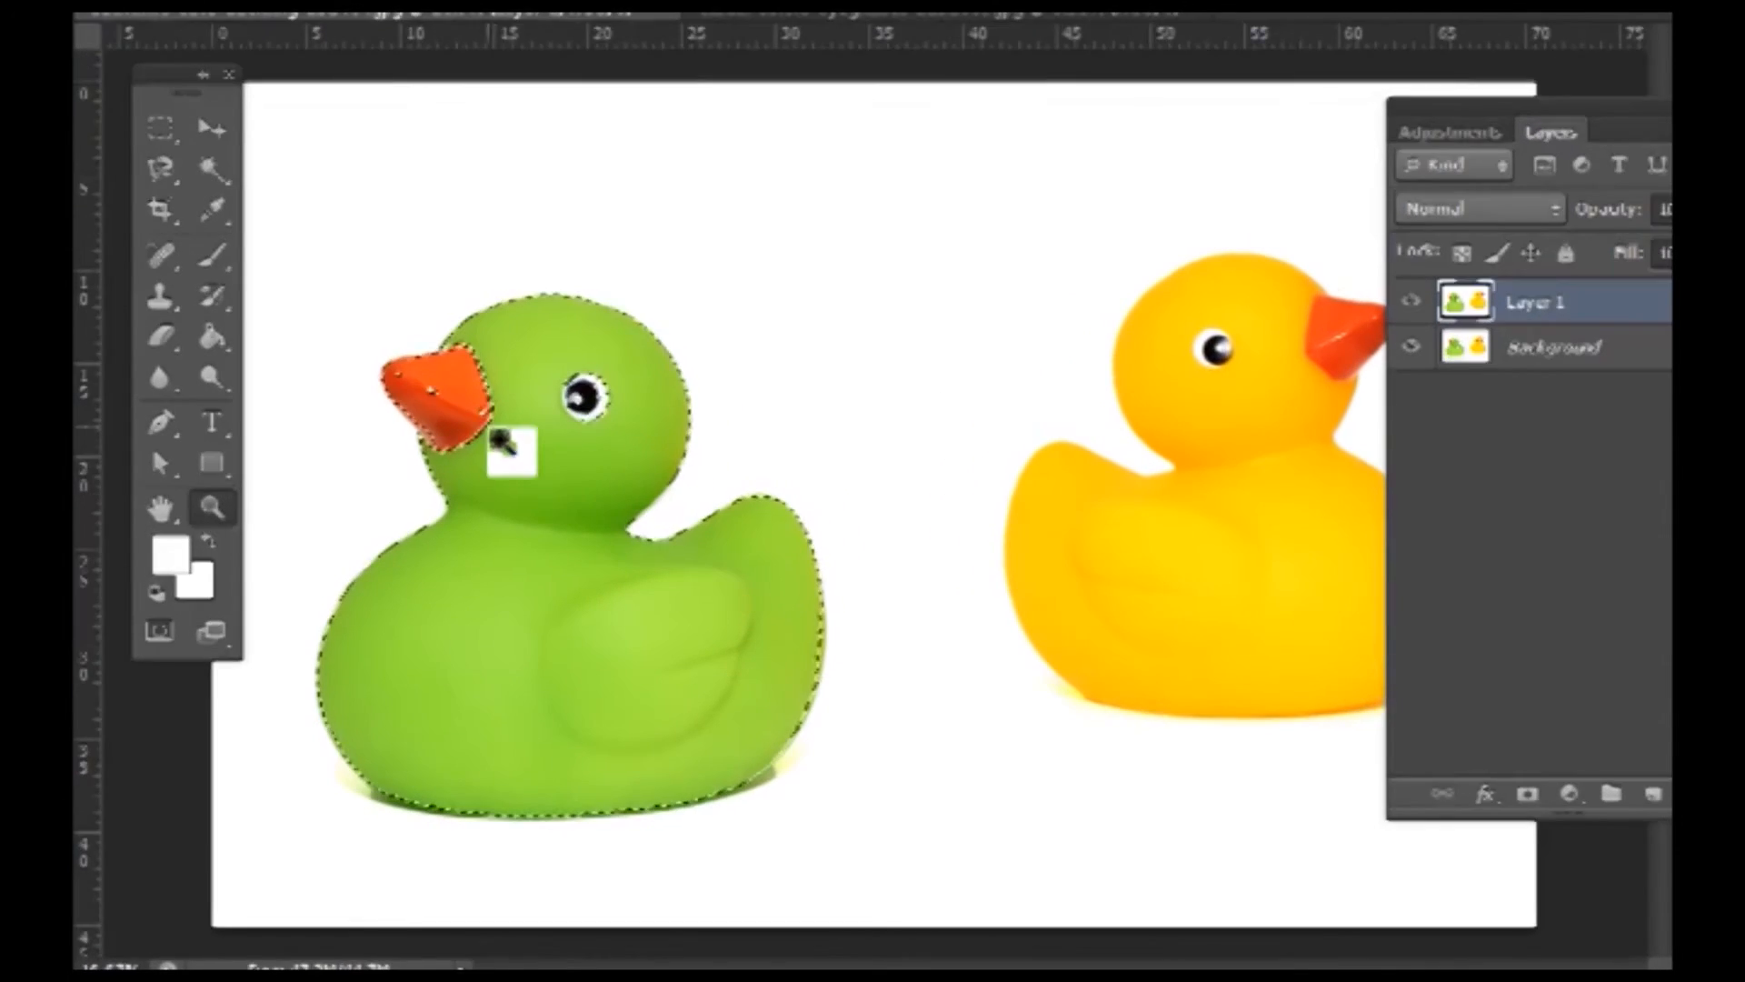
left_click(502, 442)
left_click_drag(501, 442, 826, 491)
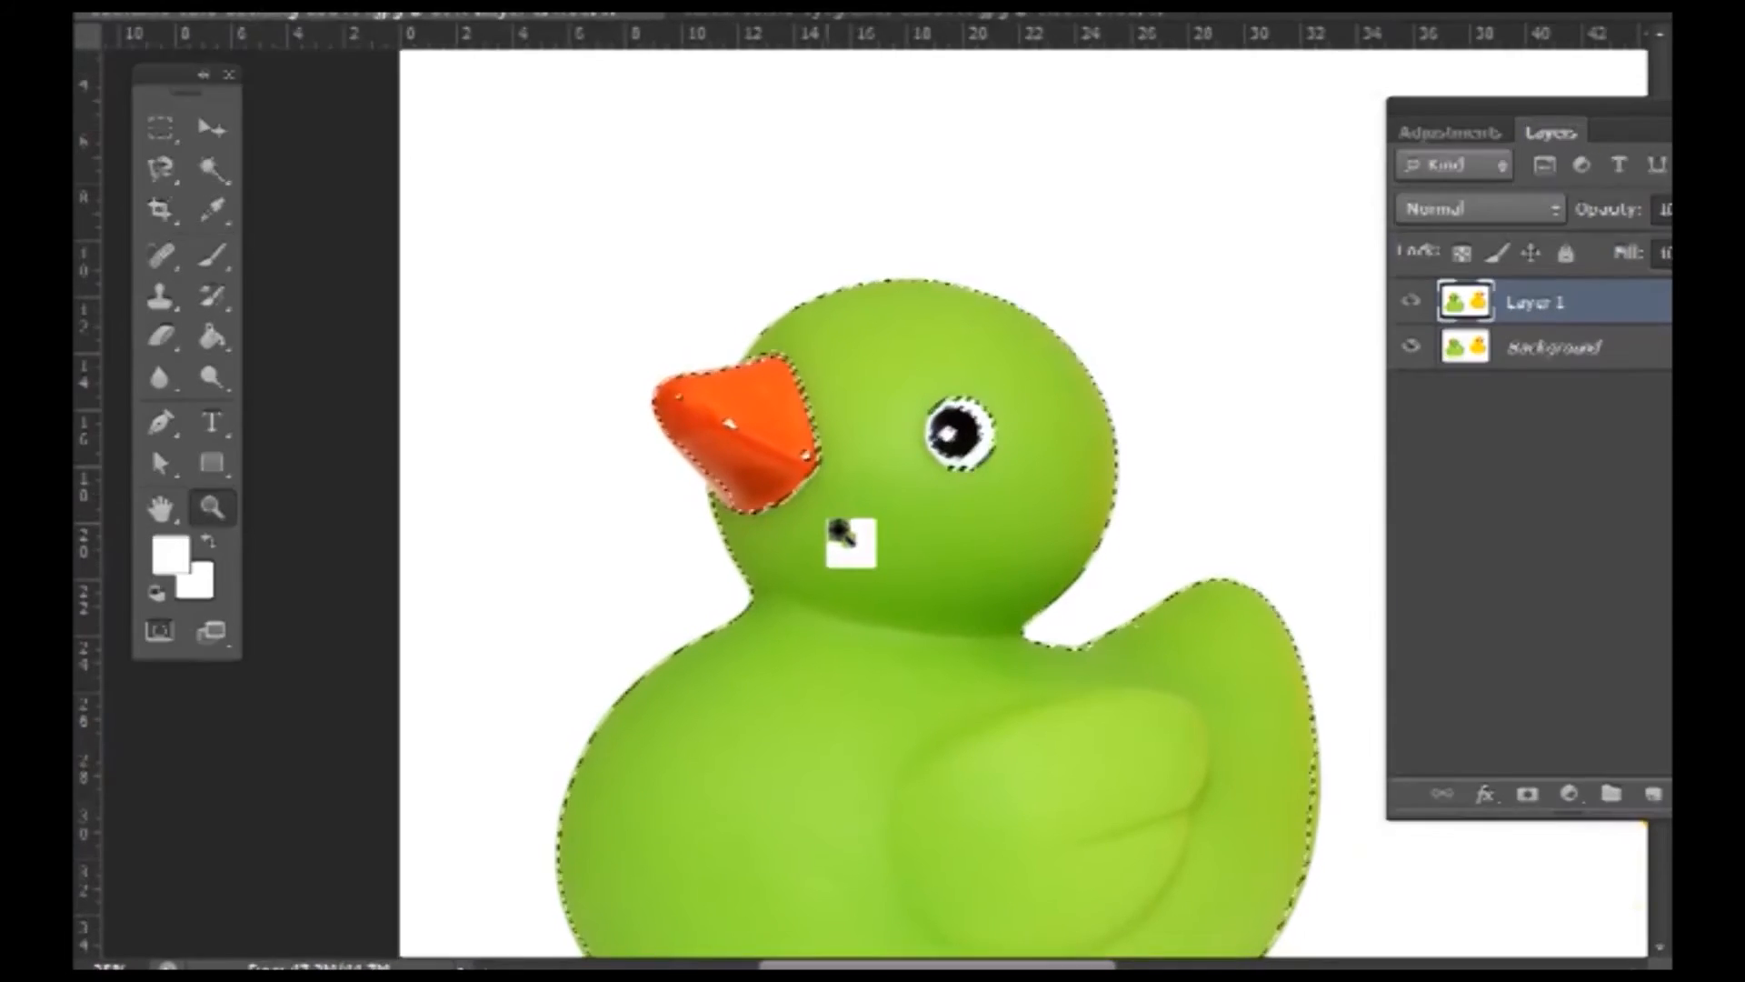
key("w")
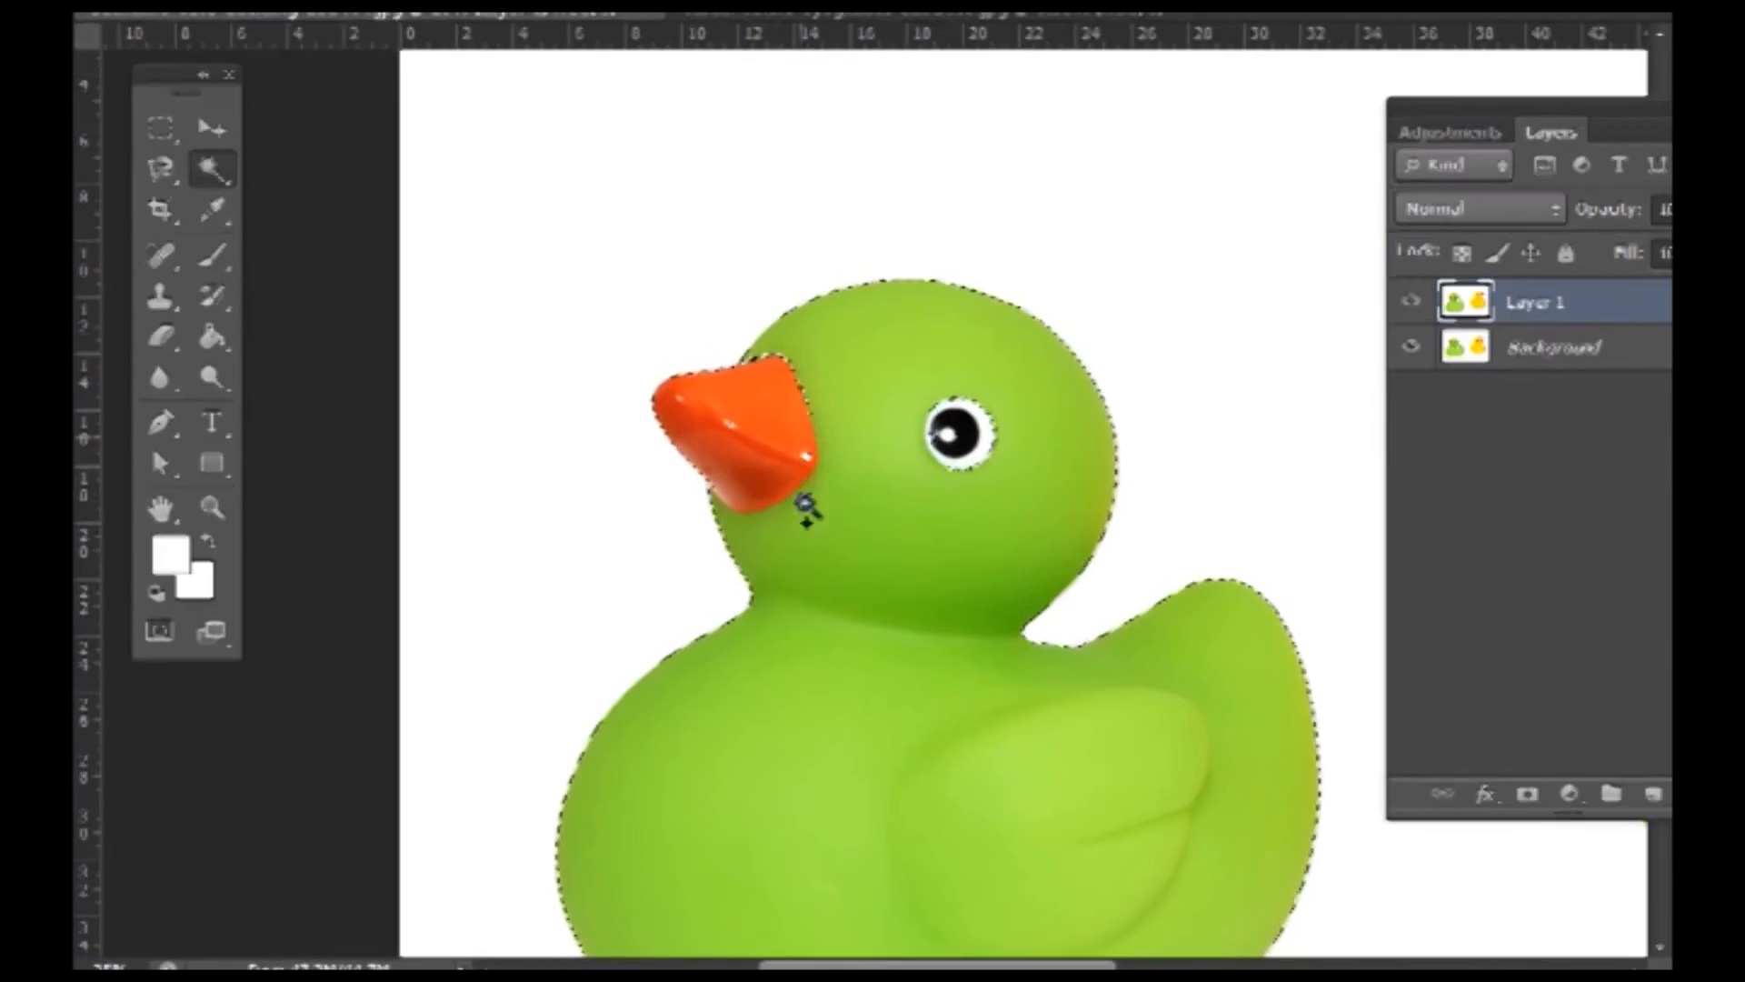
left_click(810, 462)
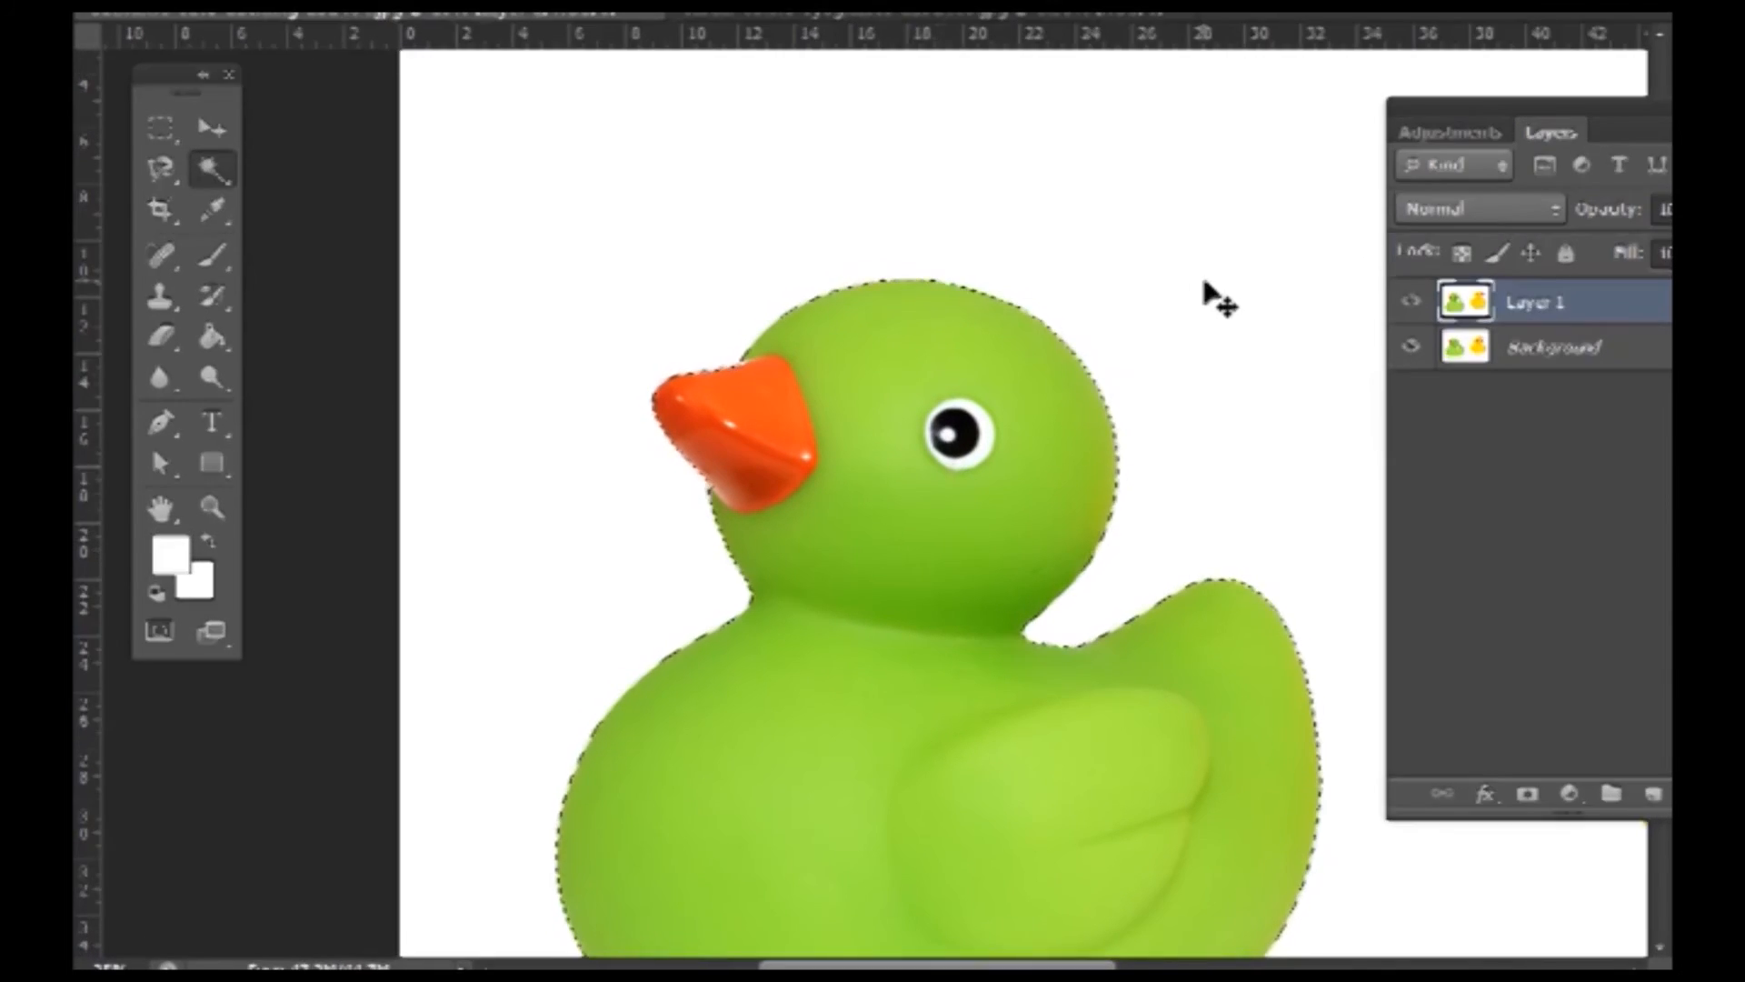
key("ctrl+minus")
key("ctrl+minus")
key("ctrl+minus")
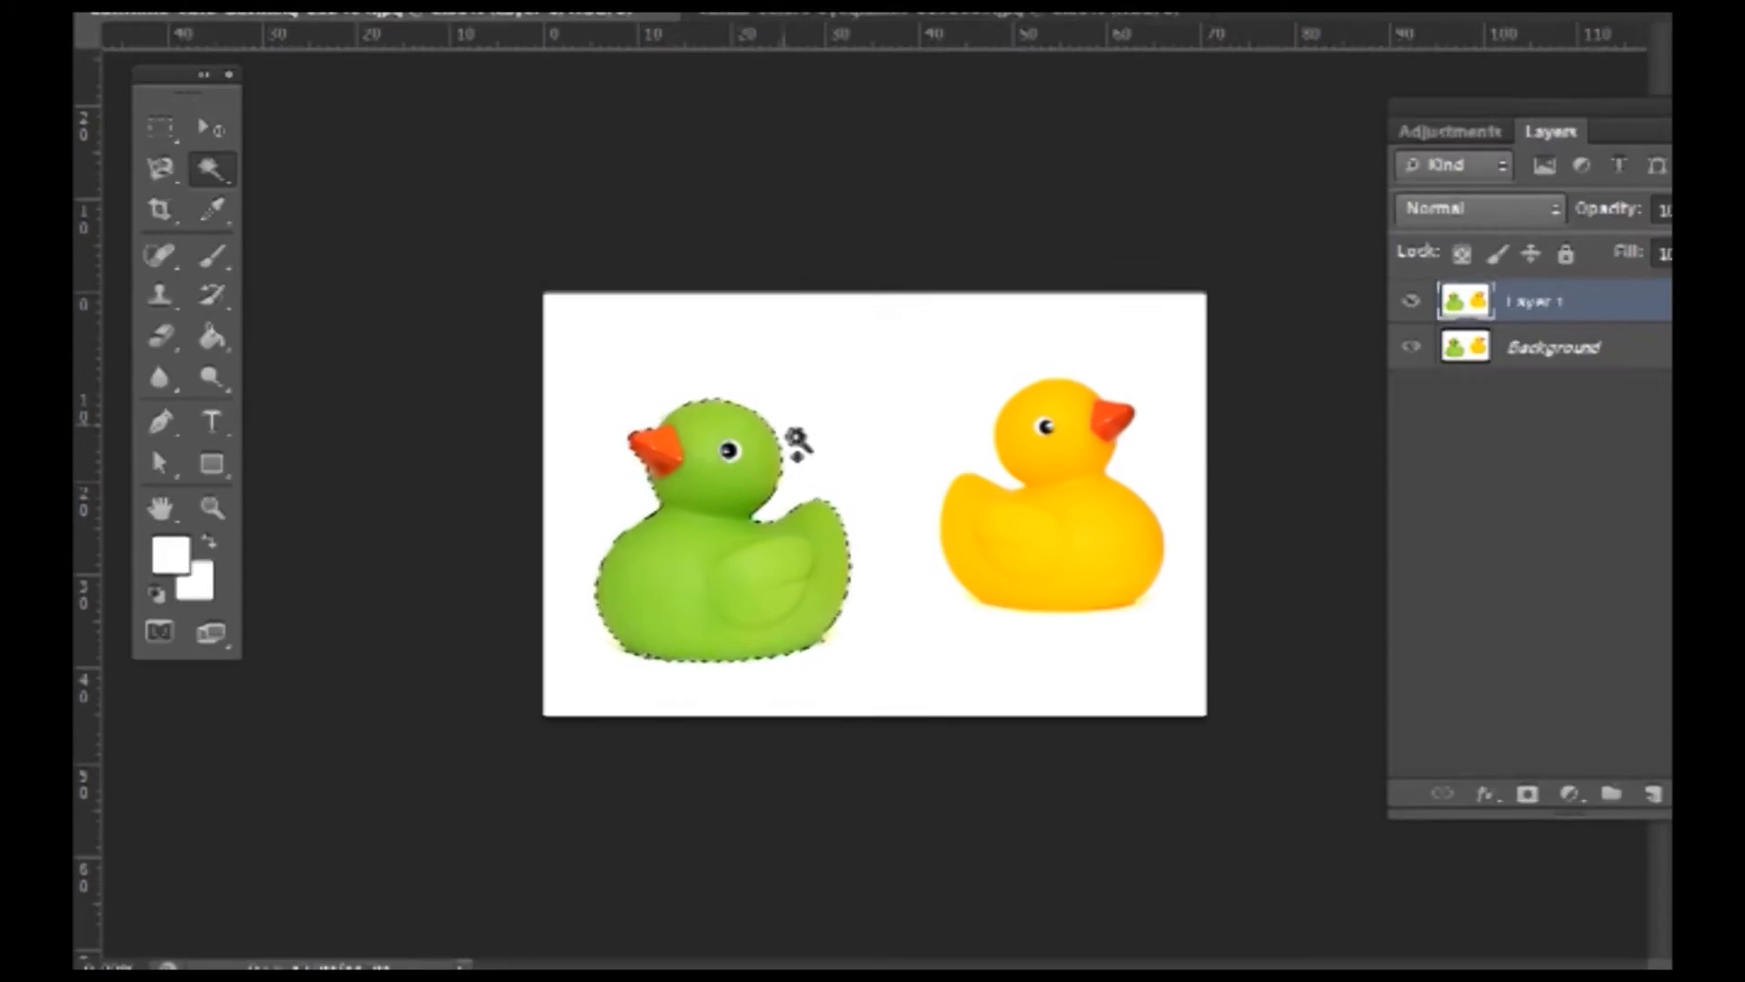
- Copy the selected duck to Layer 2, hide Layer 1 and Background, and add empty Layer 3
key("ctrl+j")
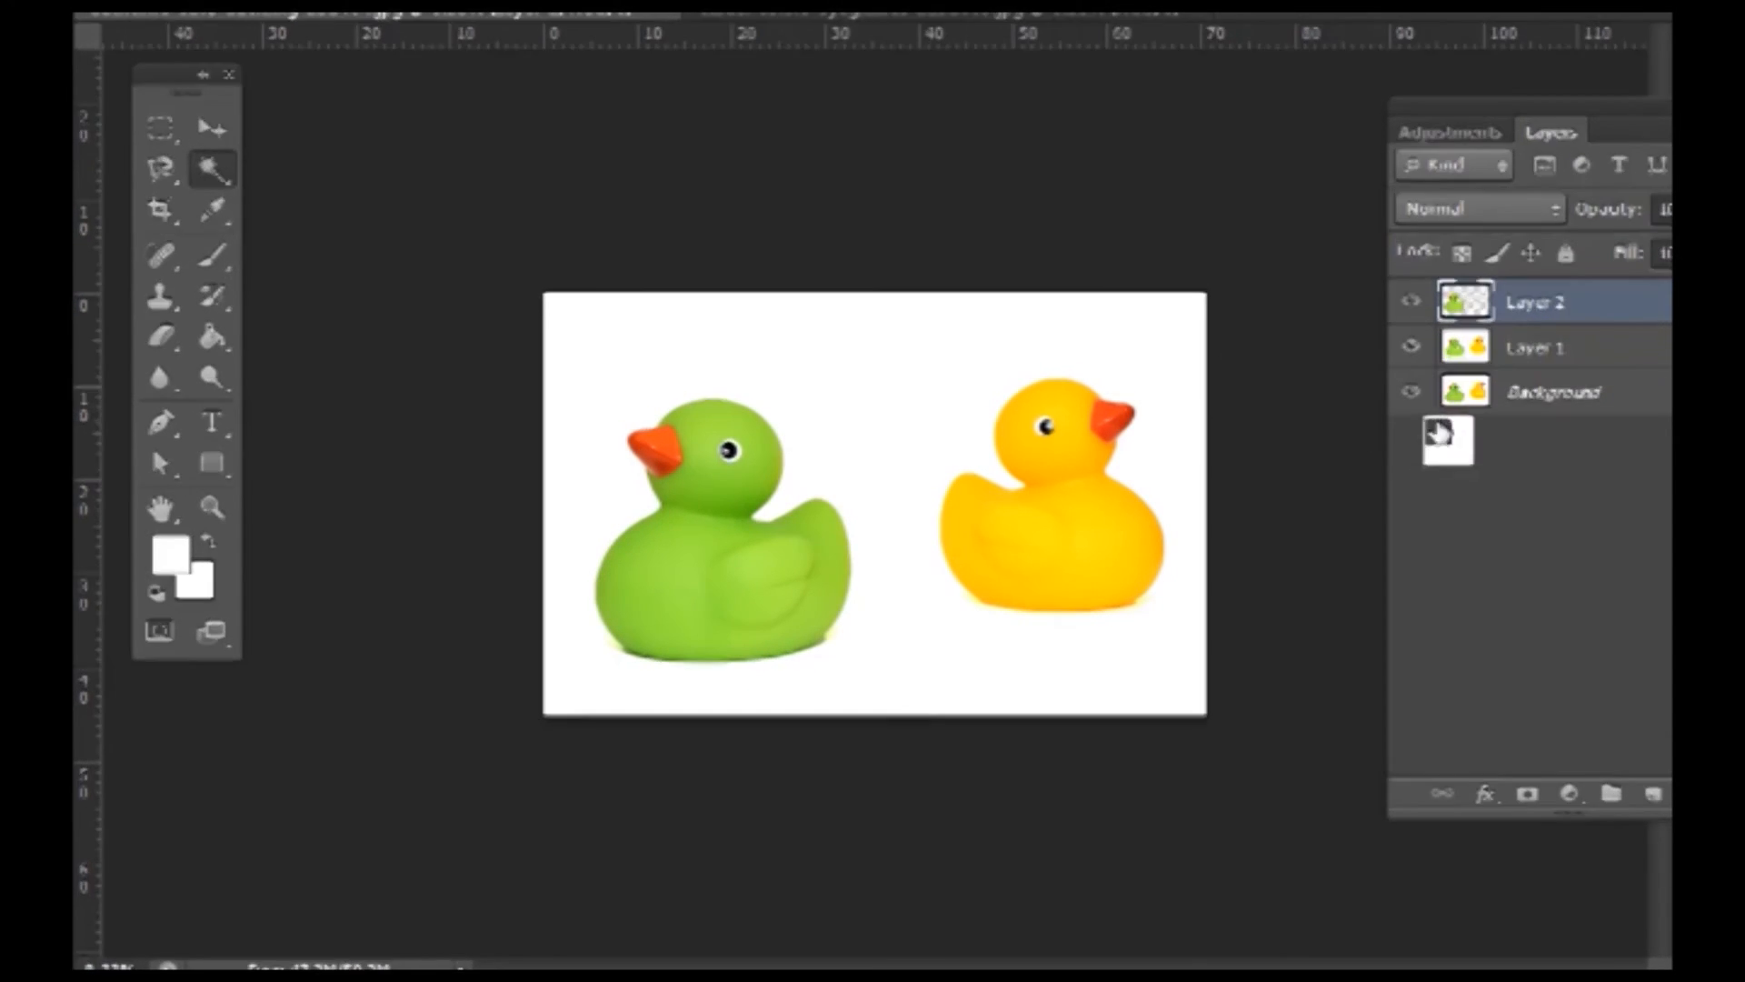
left_click(1412, 348)
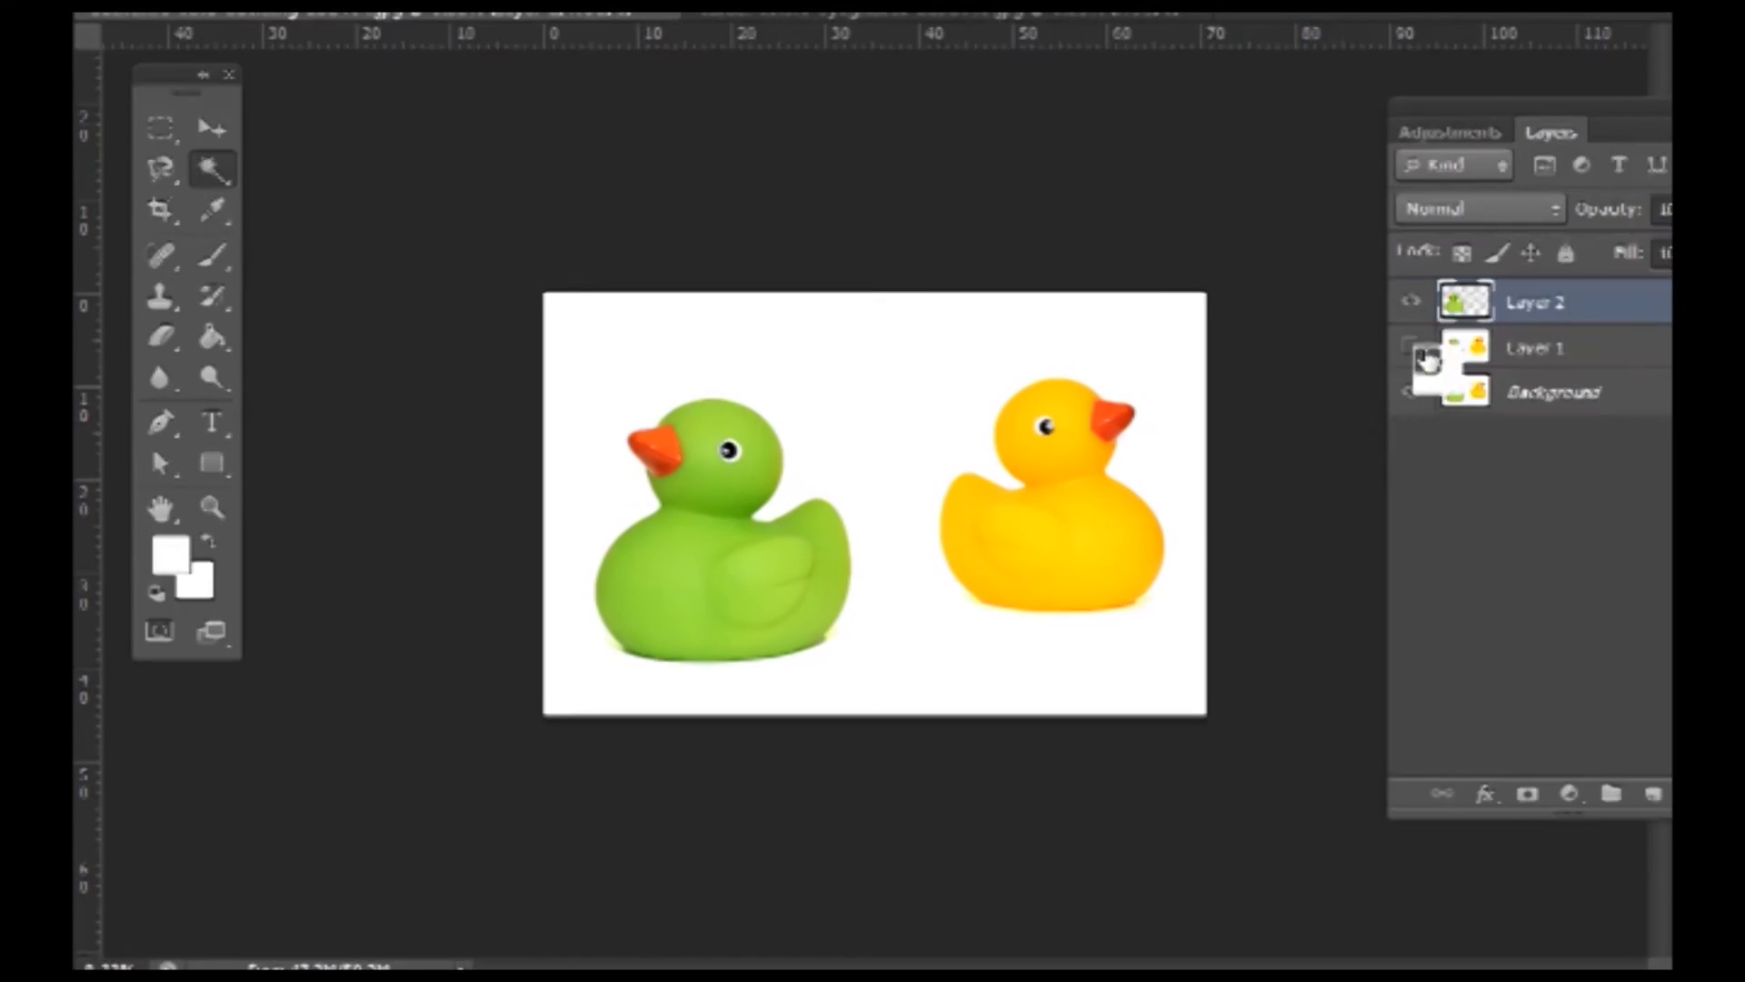
left_click(1415, 393)
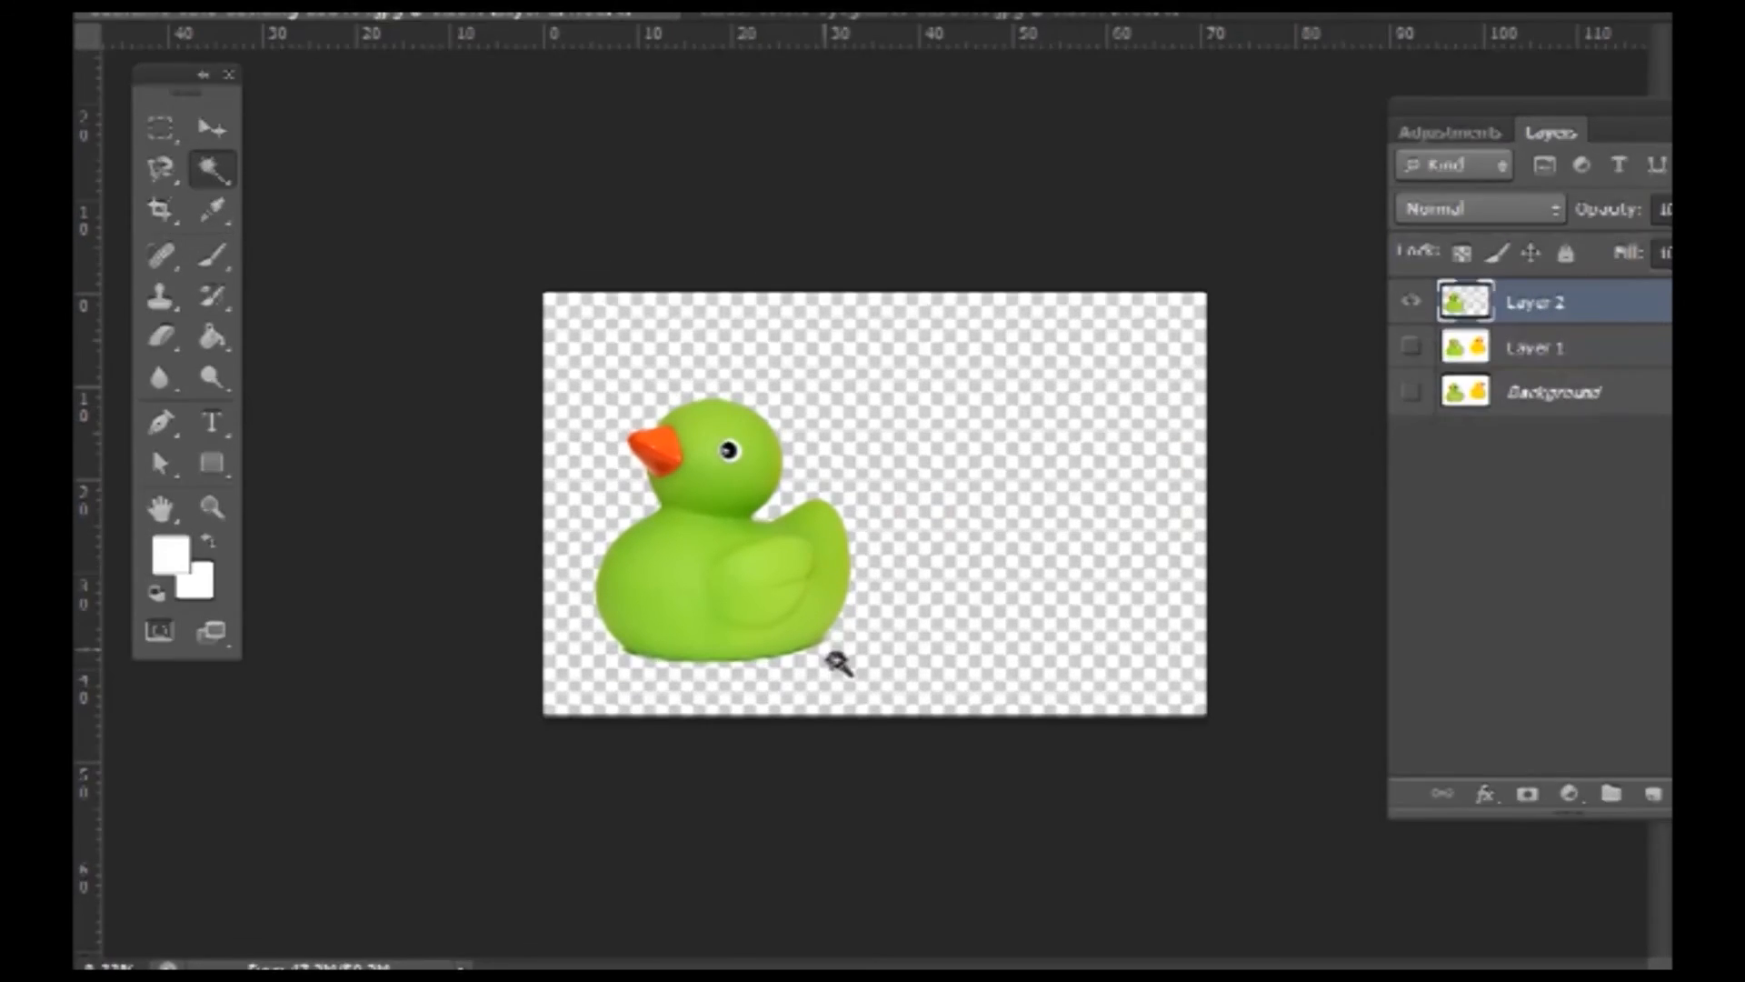
left_click_drag(1579, 804, 1652, 796)
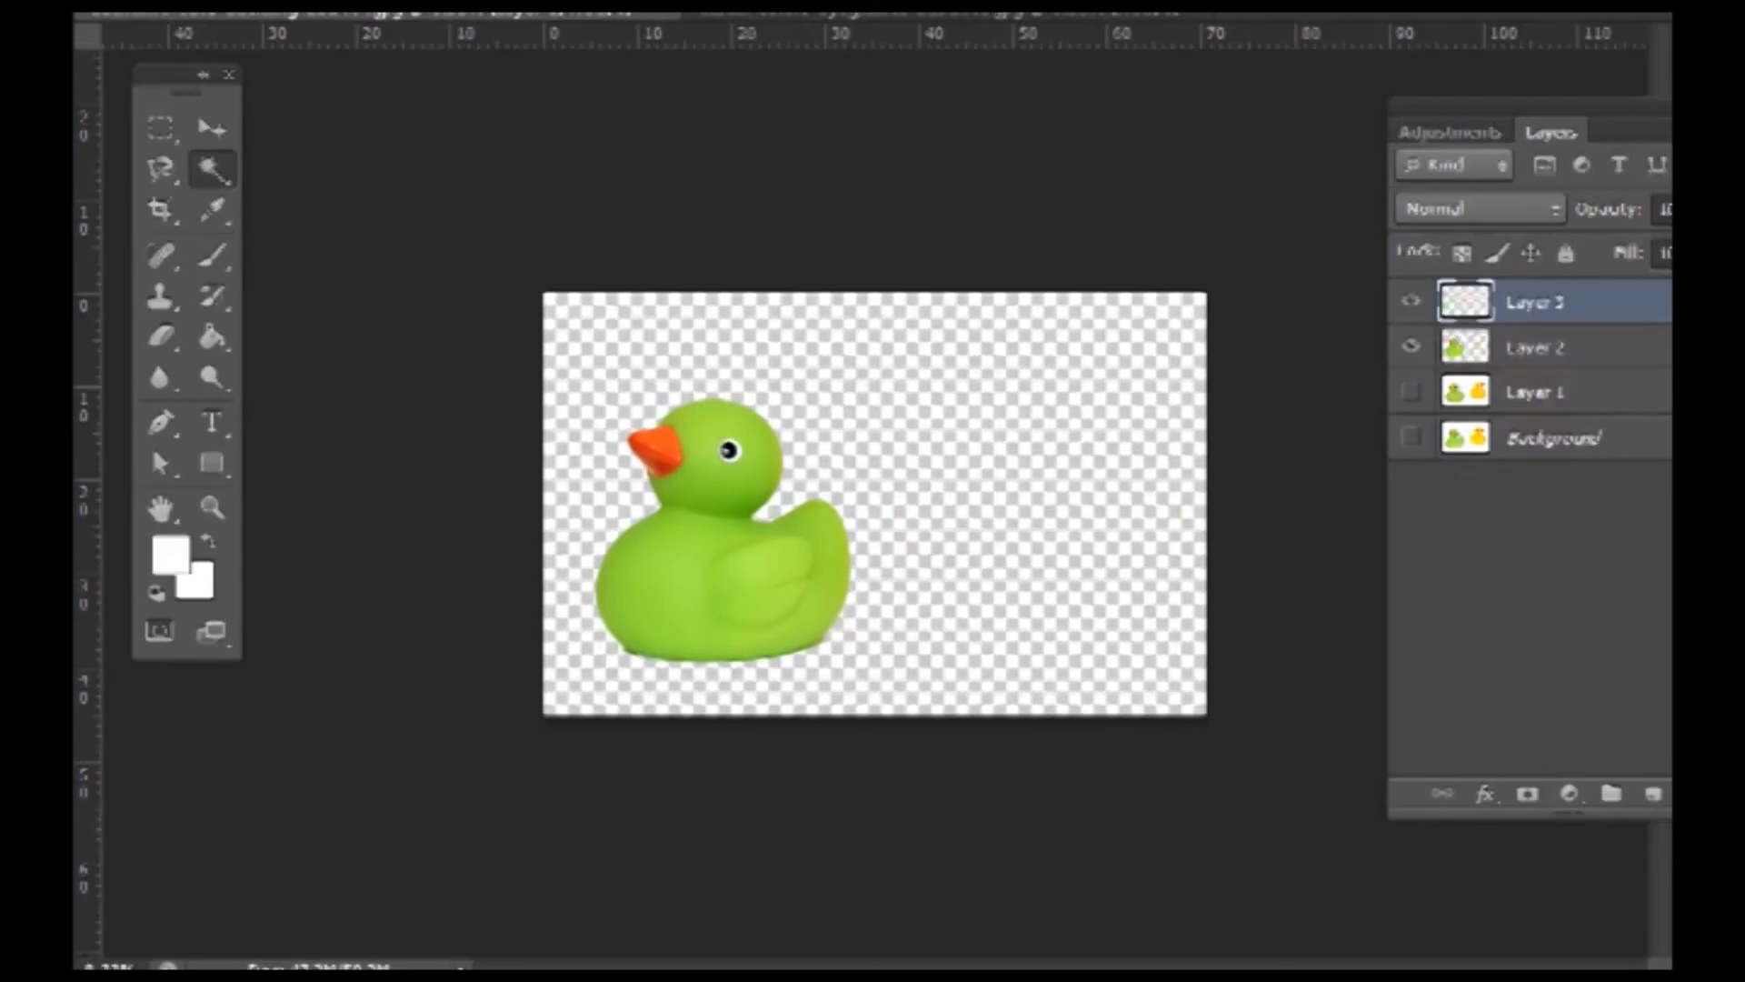
- Set the foreground colour to dark brown #5c3333 and fill Layer 3 with it
left_click(172, 554)
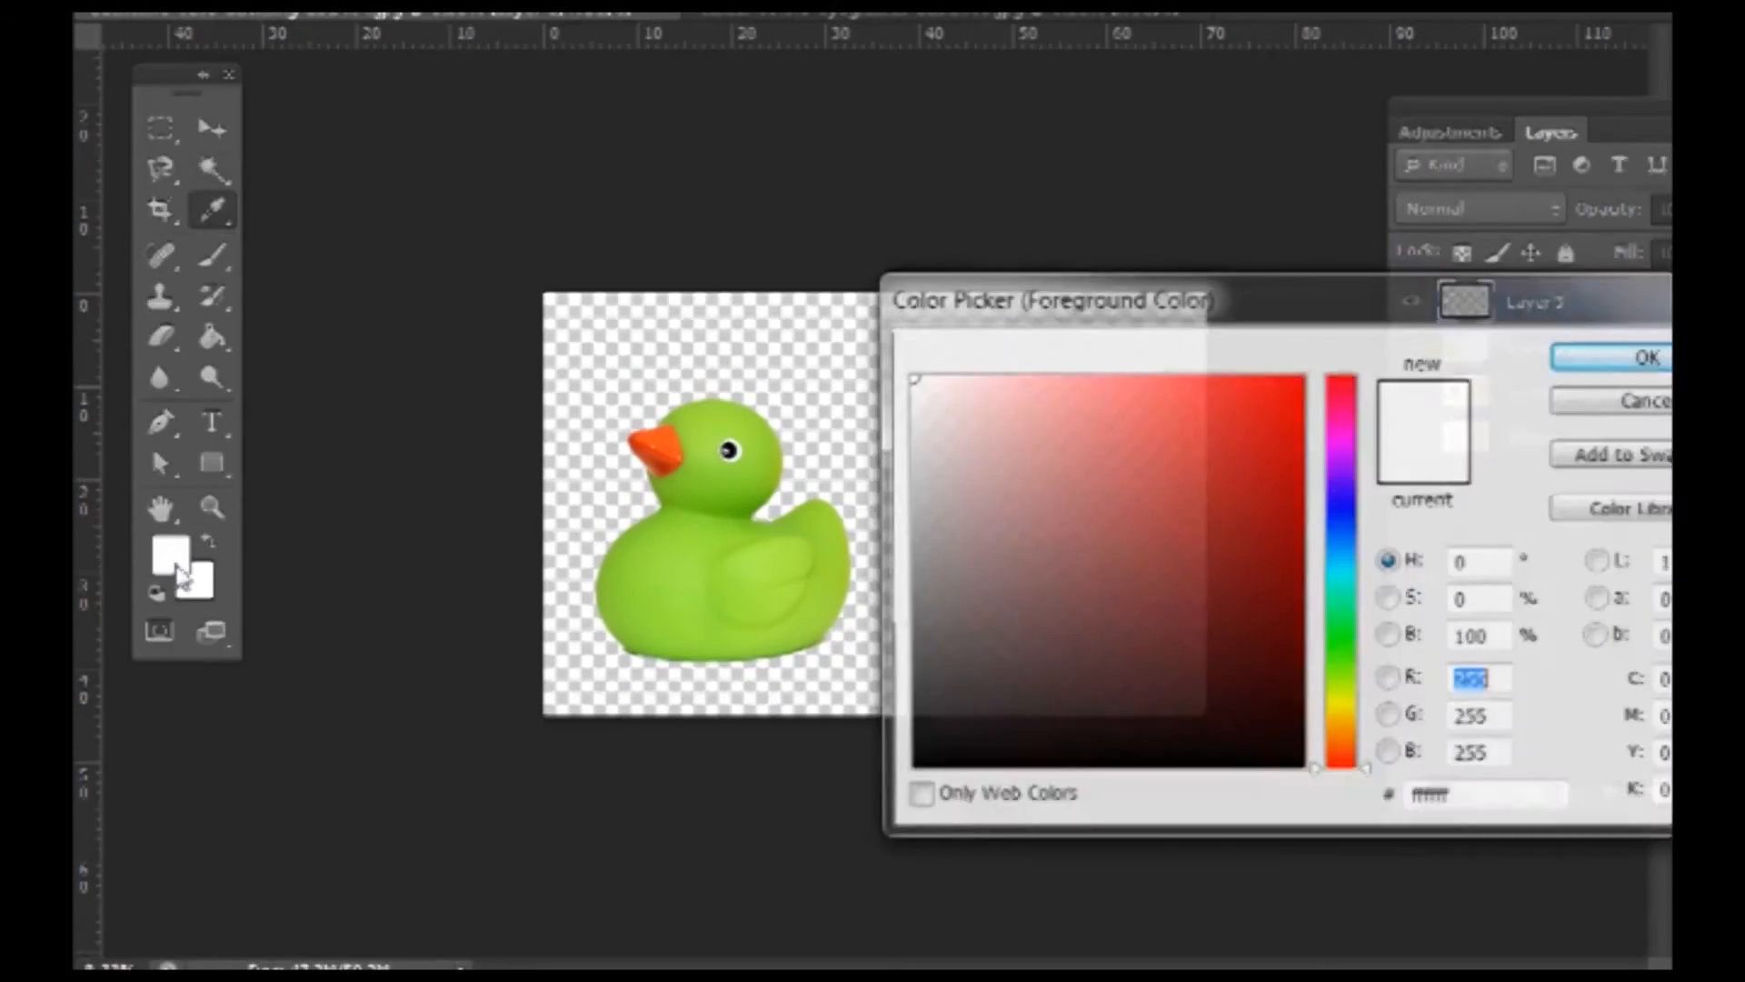
left_click(1083, 630)
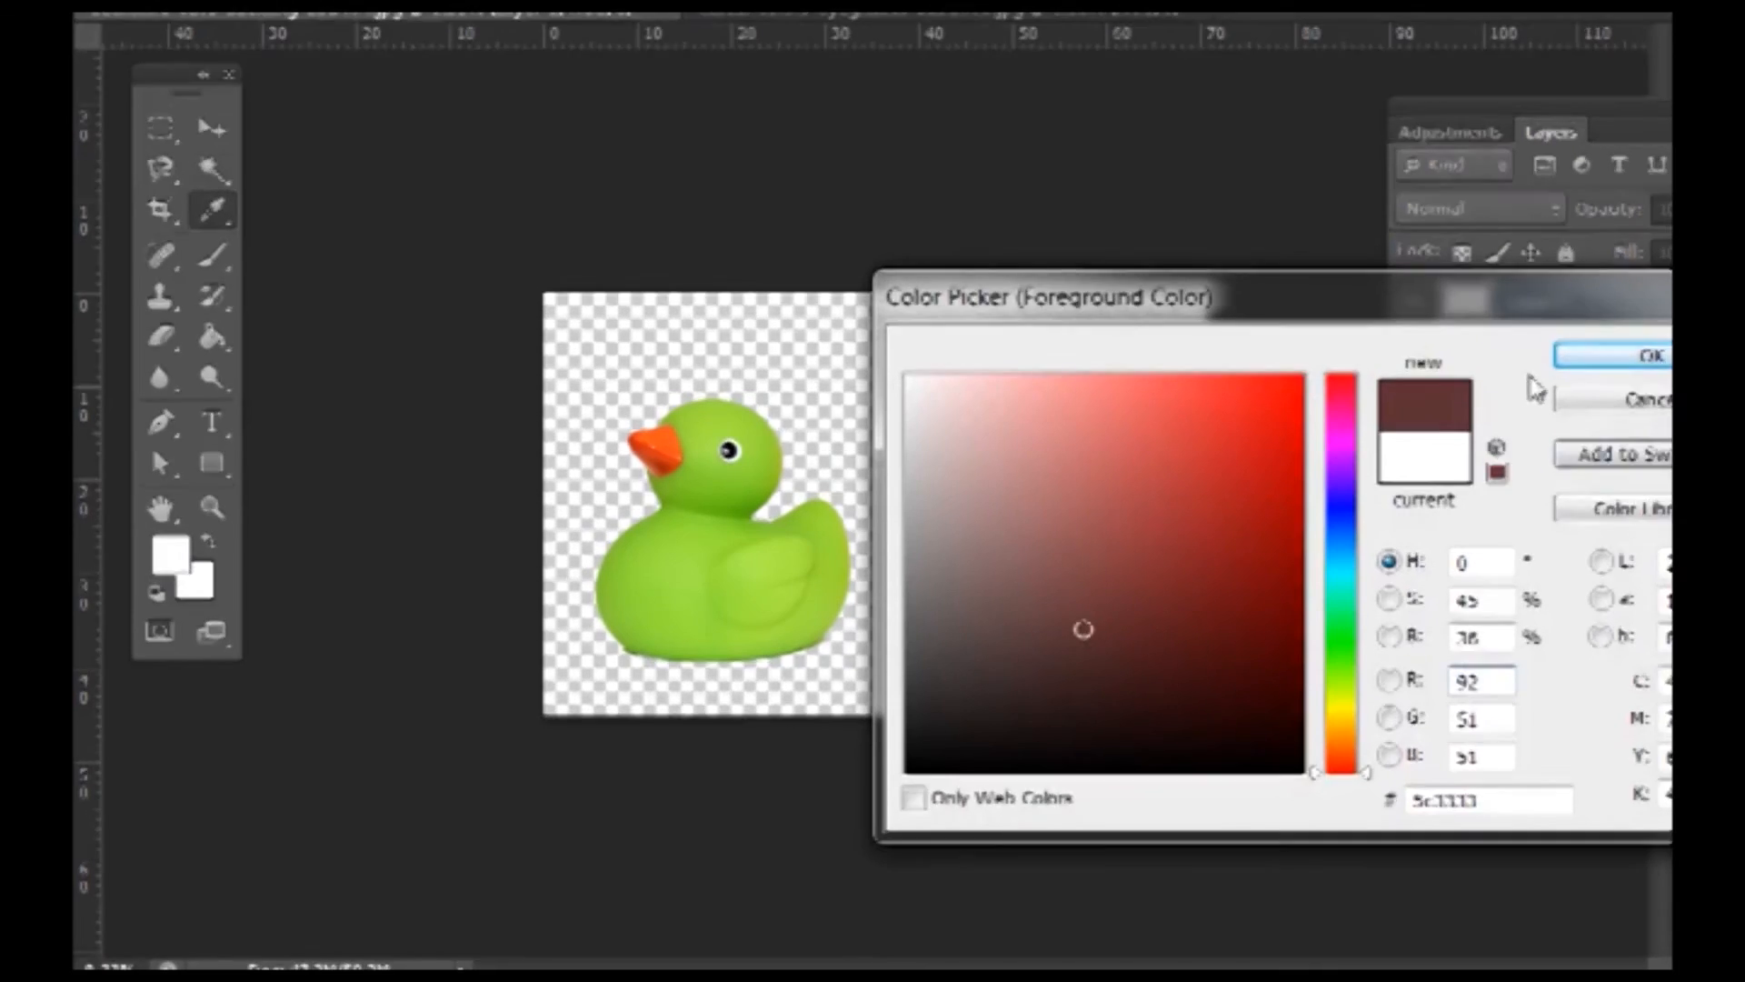
left_click(1607, 357)
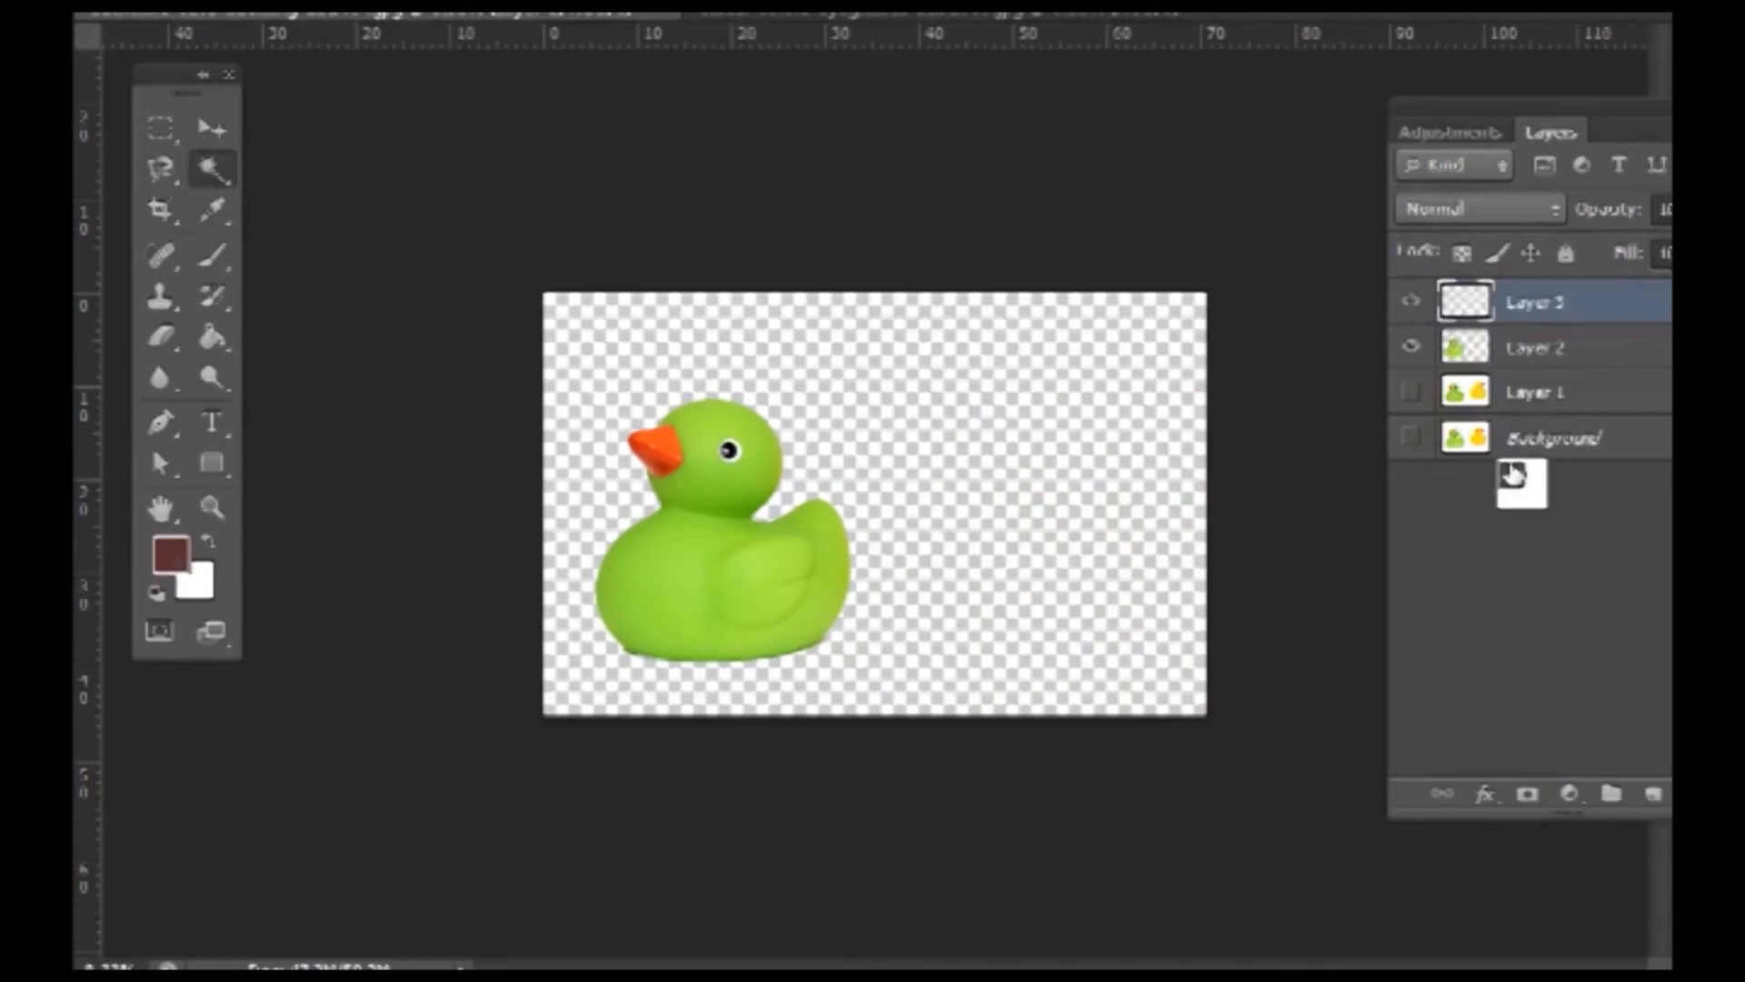
key("alt+BackSpace")
- Move Layer 3 beneath Layer 2 and make the duck's Layer 2 active
left_click_drag(1512, 474, 1545, 371)
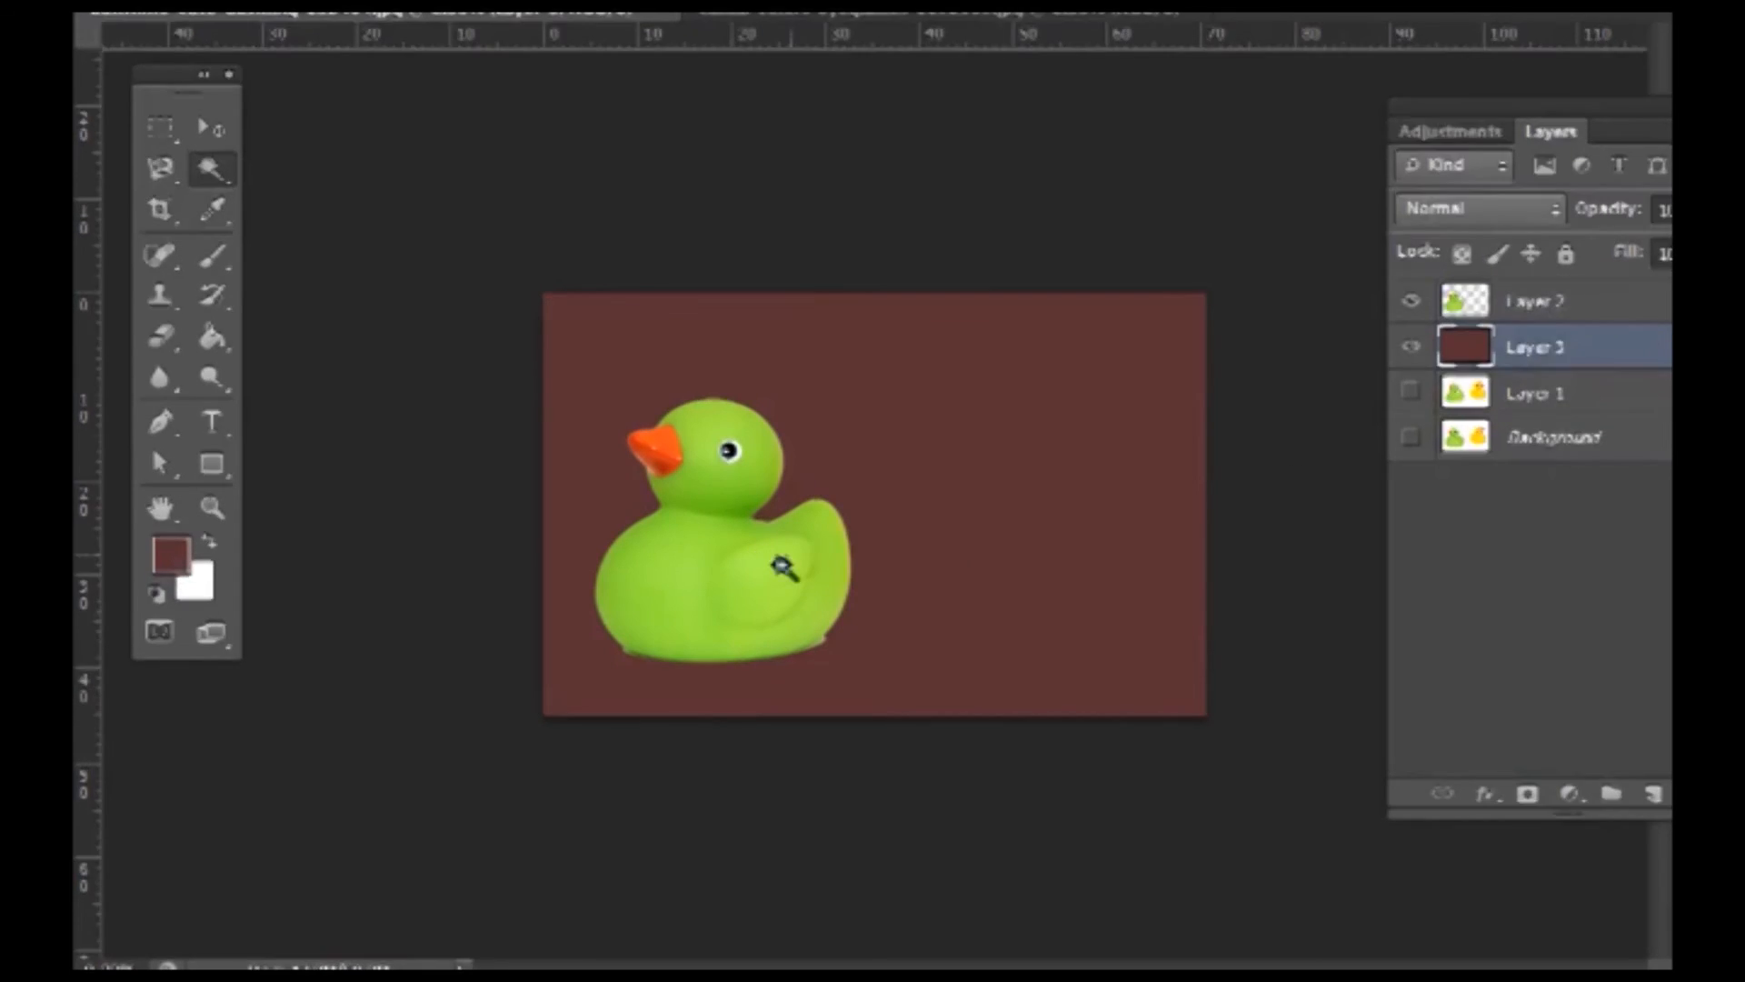
left_click(1555, 307)
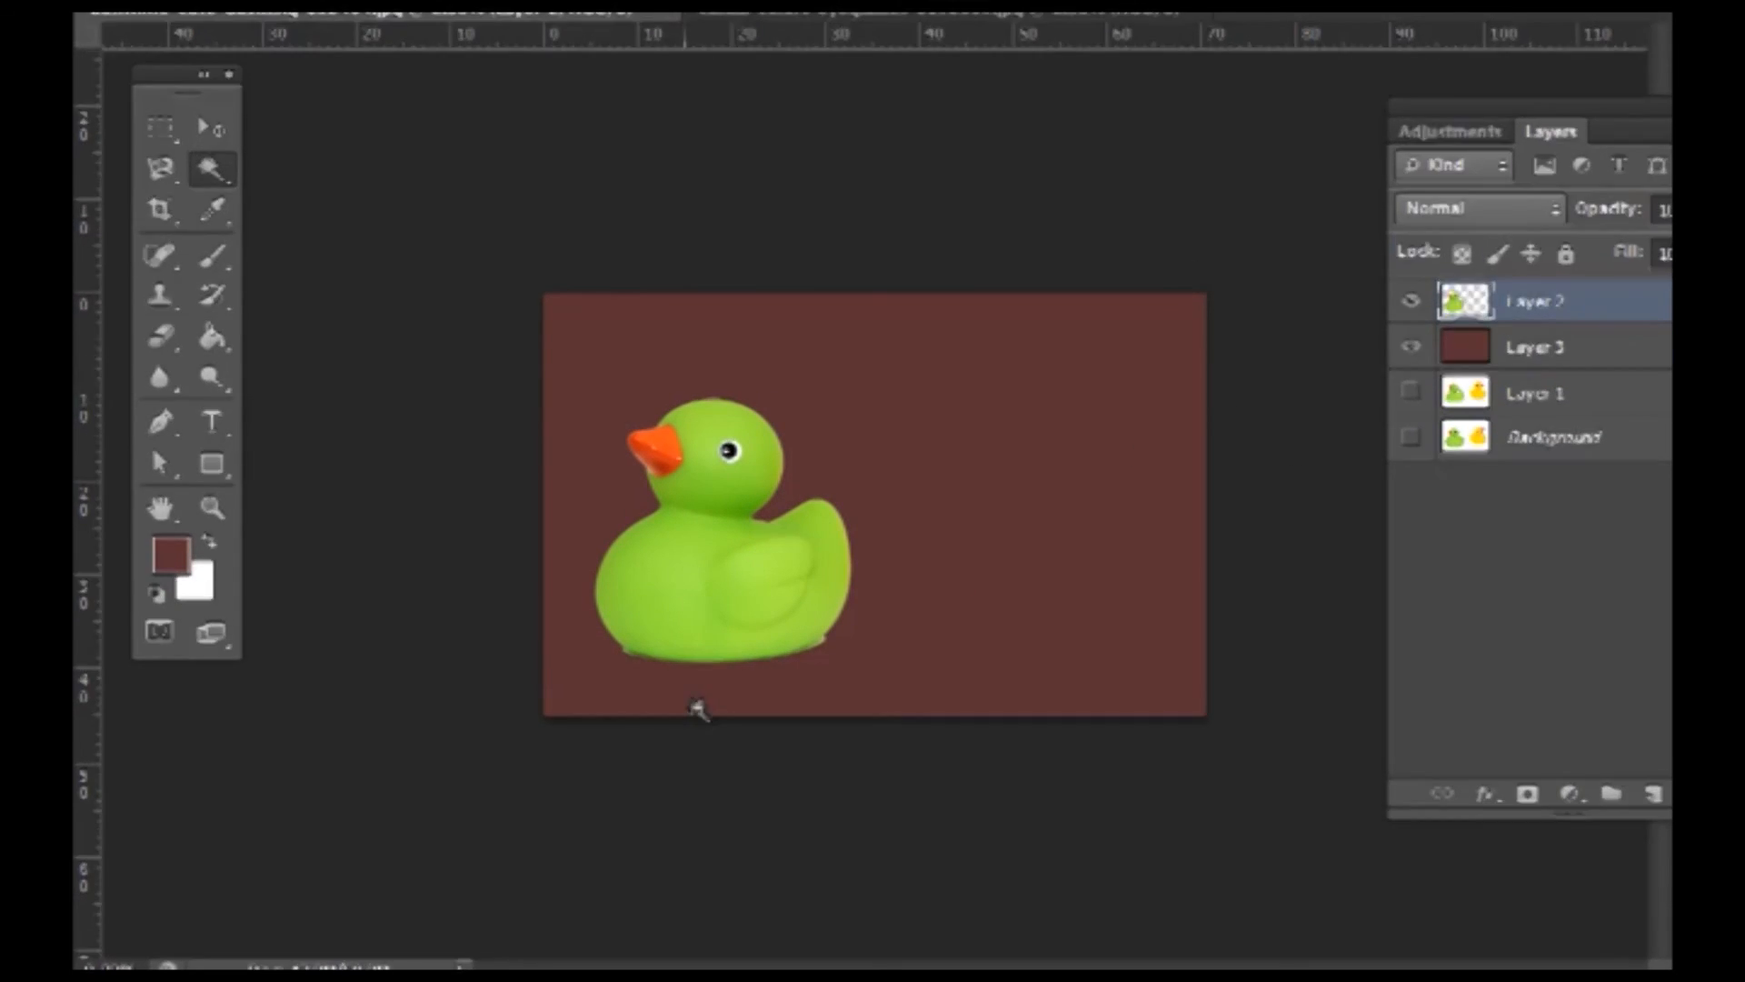
key("v")
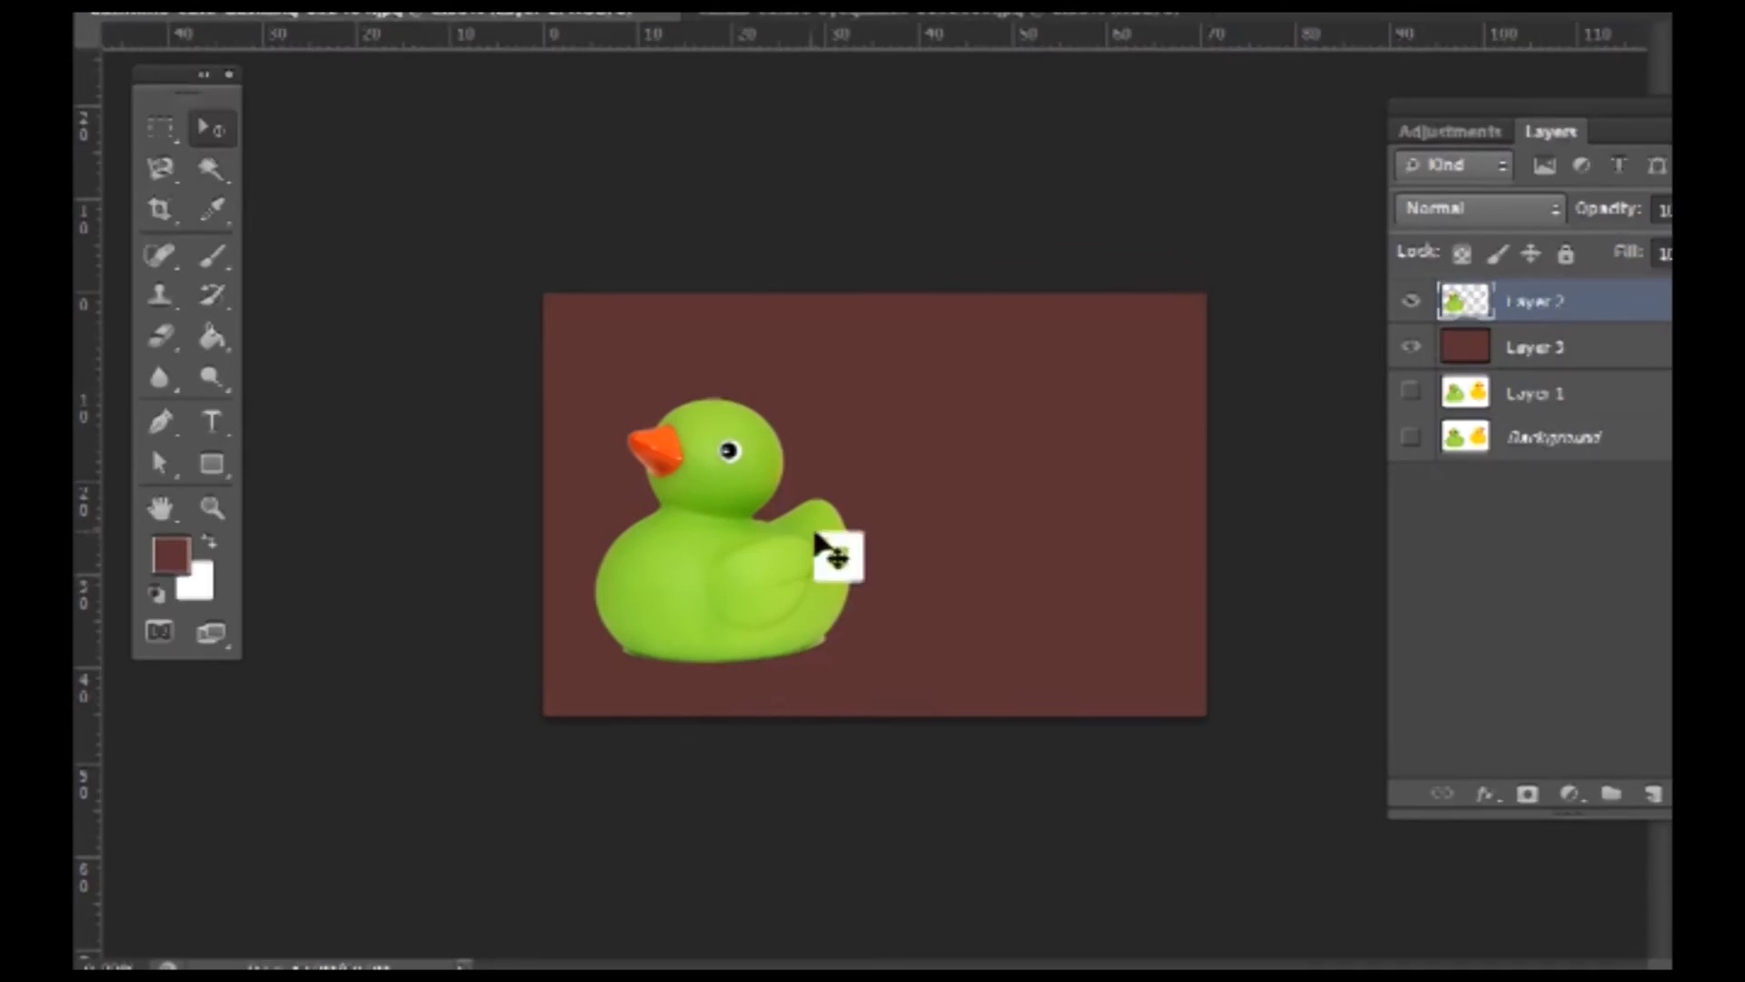